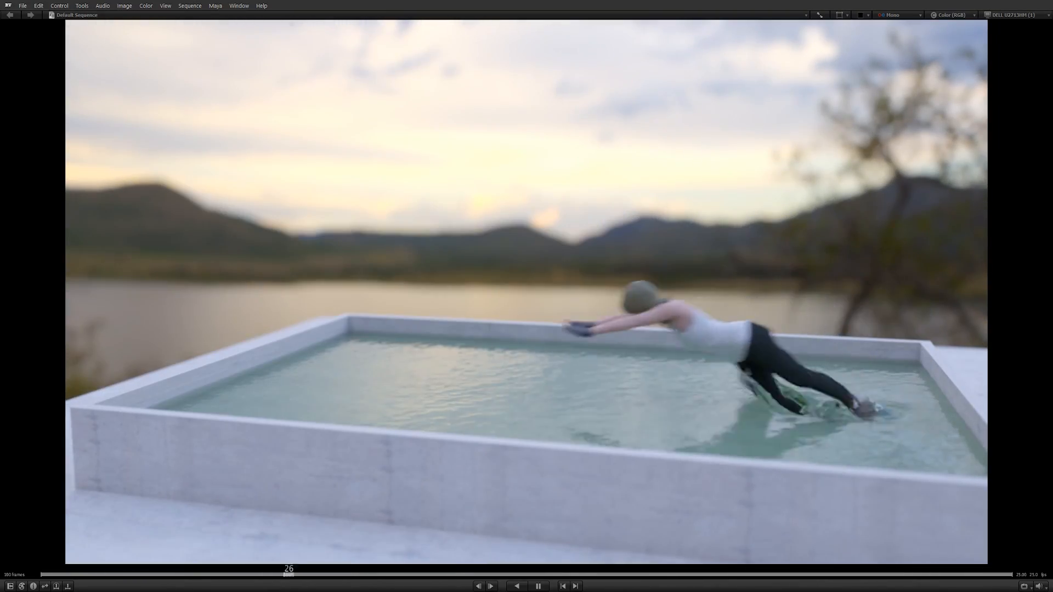
# Step: Display the HY_Mesh_VDB01 splash mesh in place of the HY_Closed_Domain_Domain particles and examine it from several angles
pyautogui.press('space')
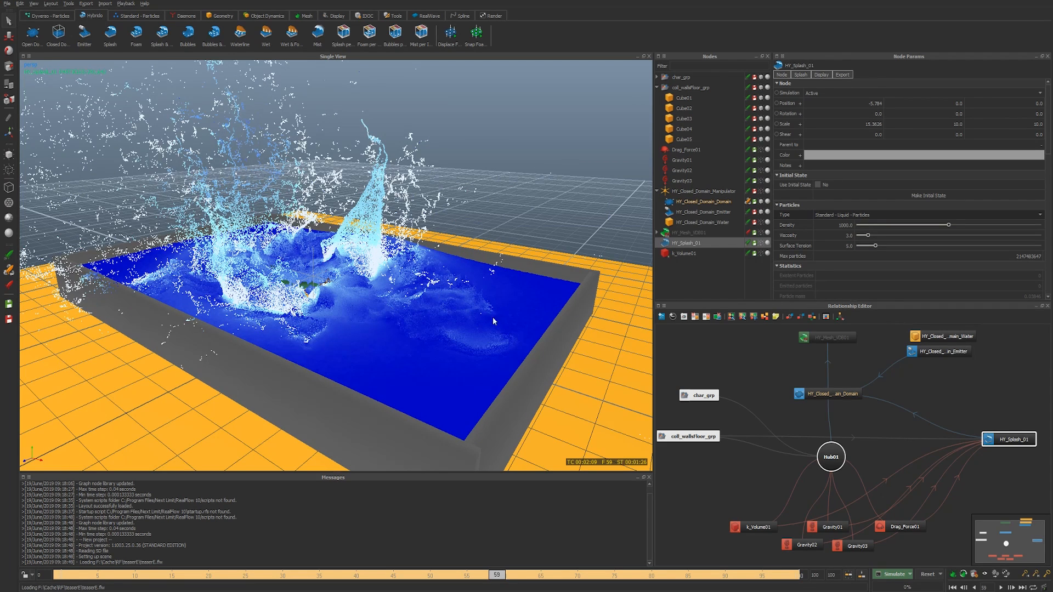
pyautogui.click(762, 233)
pyautogui.click(761, 203)
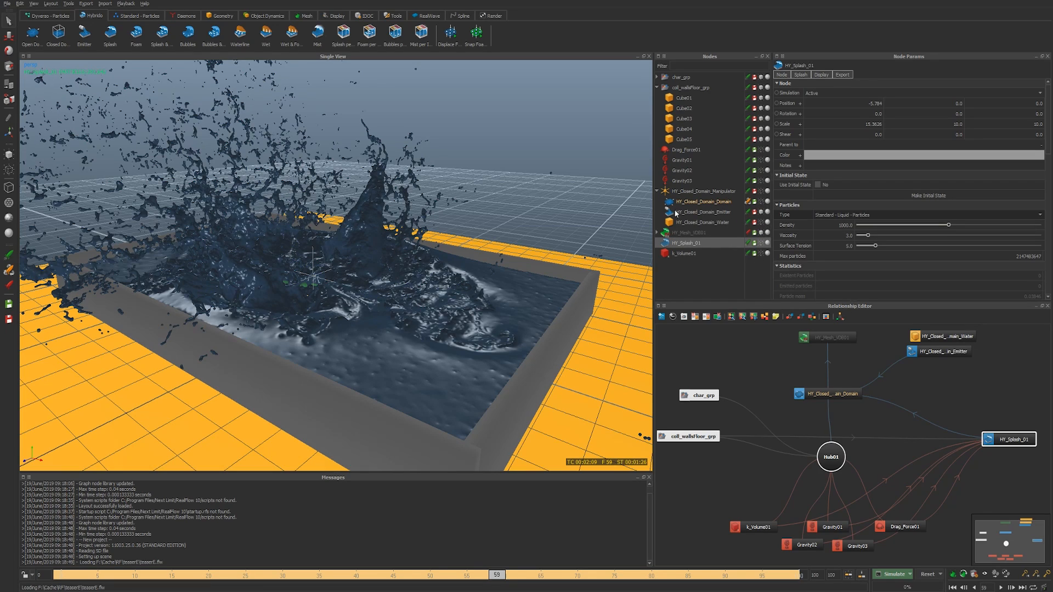
pyautogui.keyDown('alt'); pyautogui.moveTo(294, 265); pyautogui.dragTo(395, 263); pyautogui.keyUp('alt')
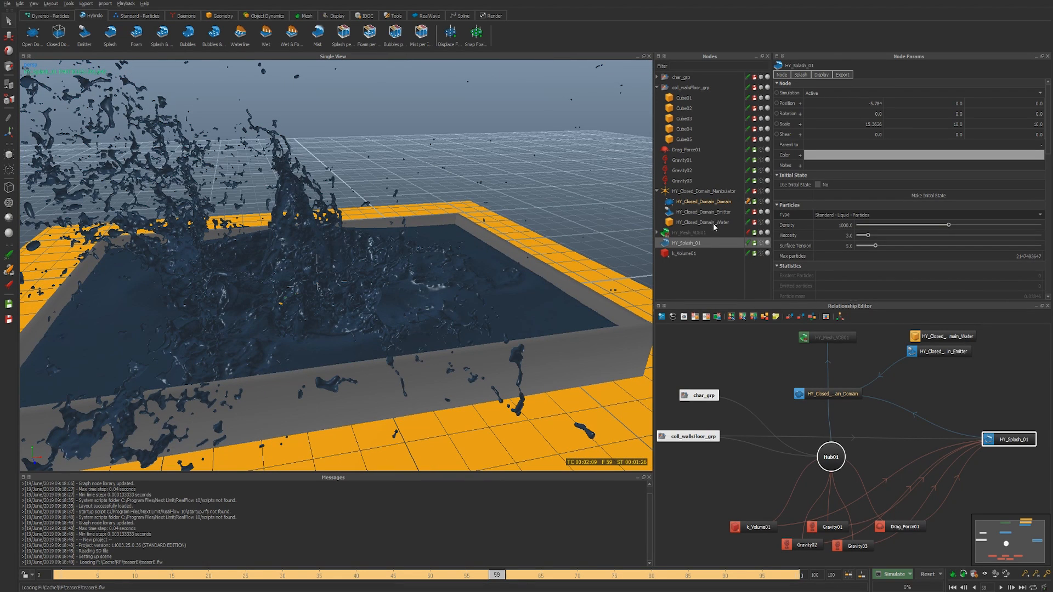
pyautogui.click(706, 233)
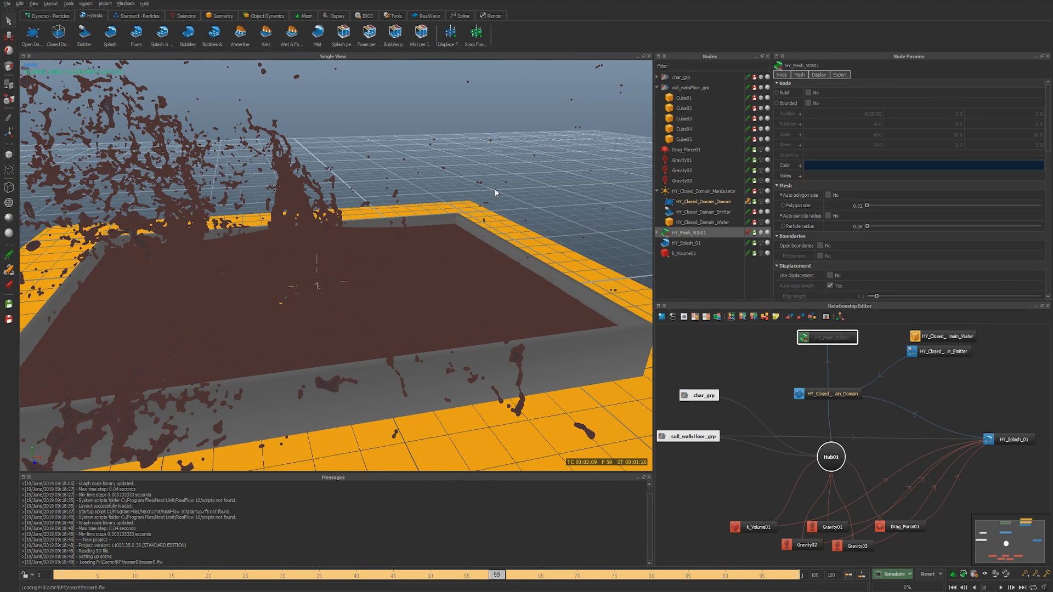
pyautogui.click(601, 248)
pyautogui.keyDown('alt'); pyautogui.moveTo(601, 248); pyautogui.dragTo(482, 318); pyautogui.keyUp('alt')
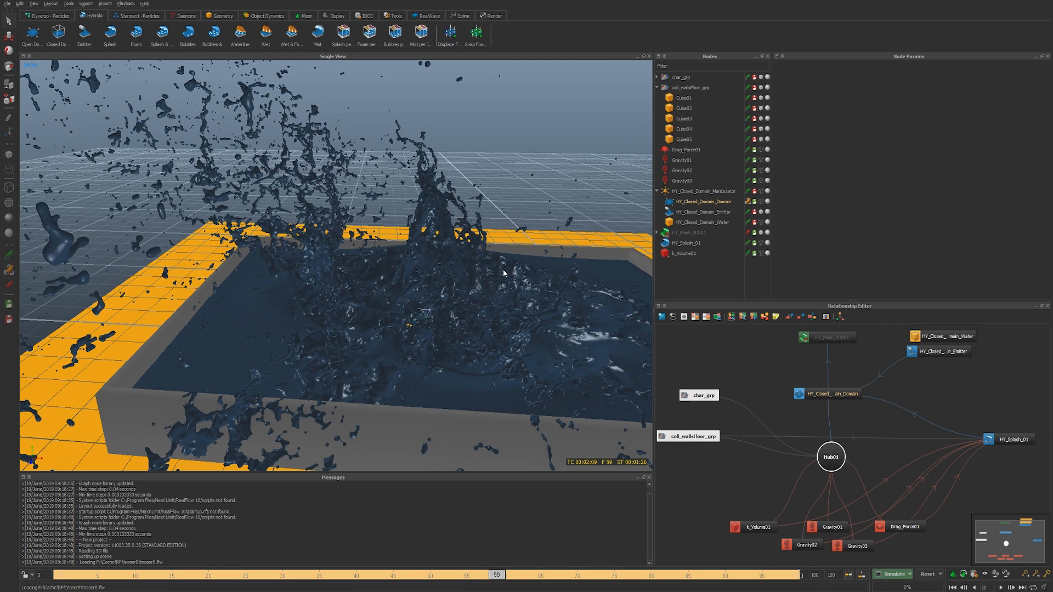
pyautogui.keyDown('alt'); pyautogui.moveTo(482, 242); pyautogui.dragTo(425, 239); pyautogui.keyUp('alt')
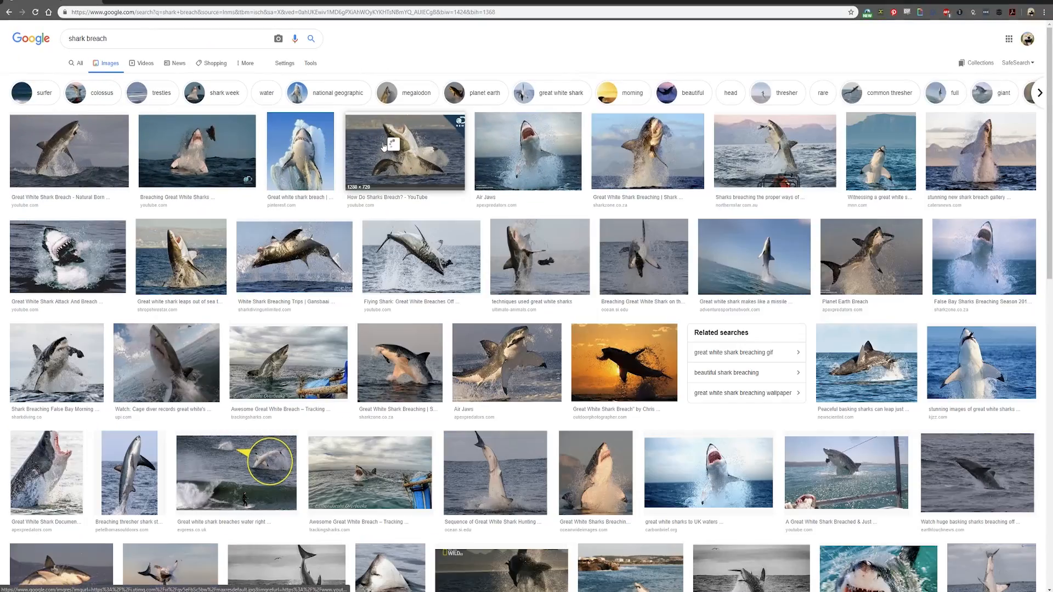
# Step: Filter the "shark breach" image results in Chrome to Large and open the Caters vertical shark breach photo at full size
pyautogui.moveTo(380, 166)
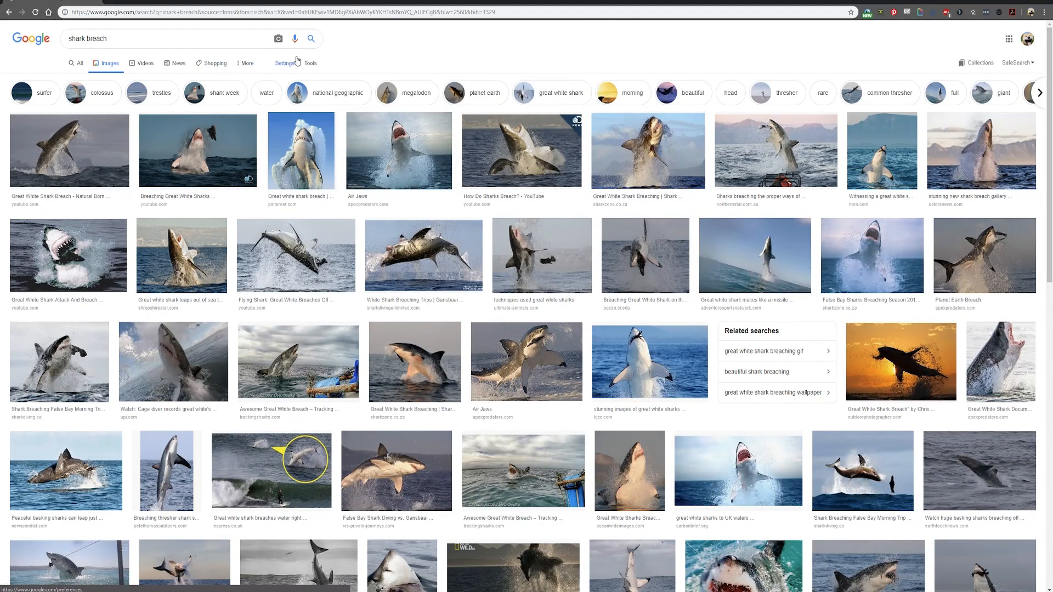
pyautogui.click(310, 63)
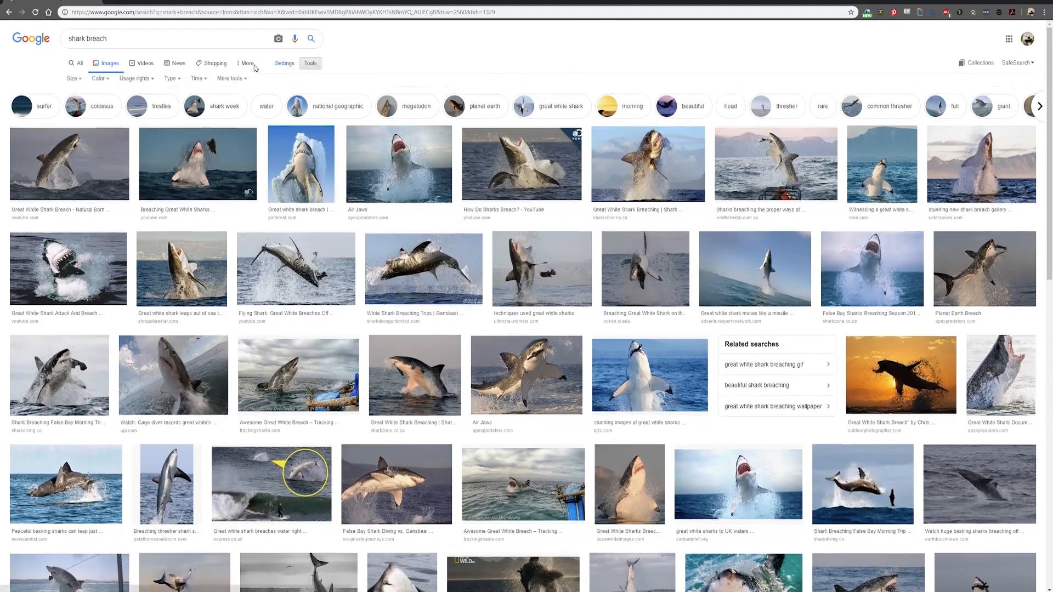
pyautogui.click(72, 79)
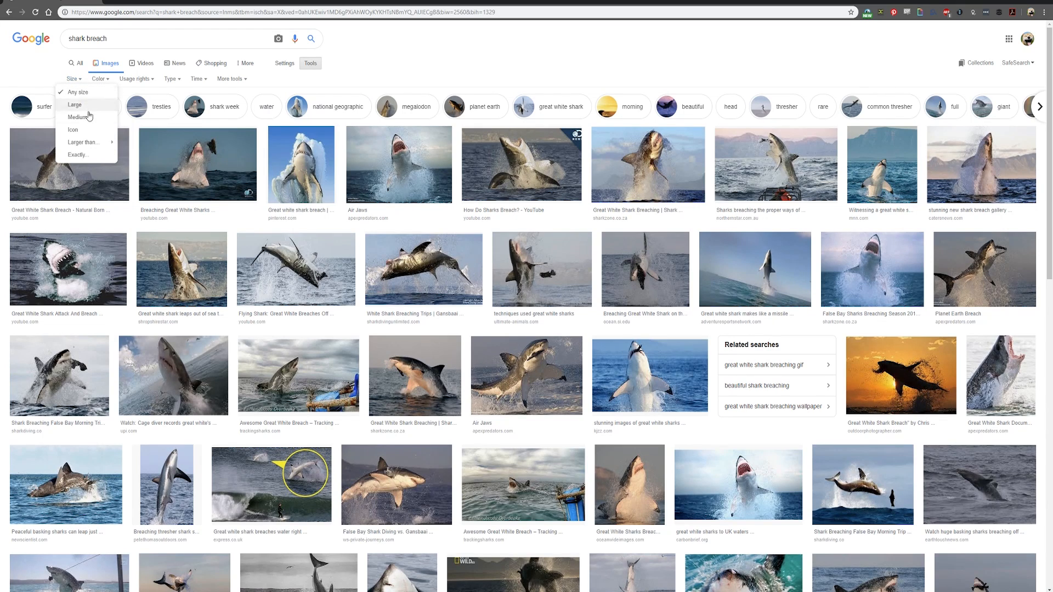
pyautogui.click(88, 108)
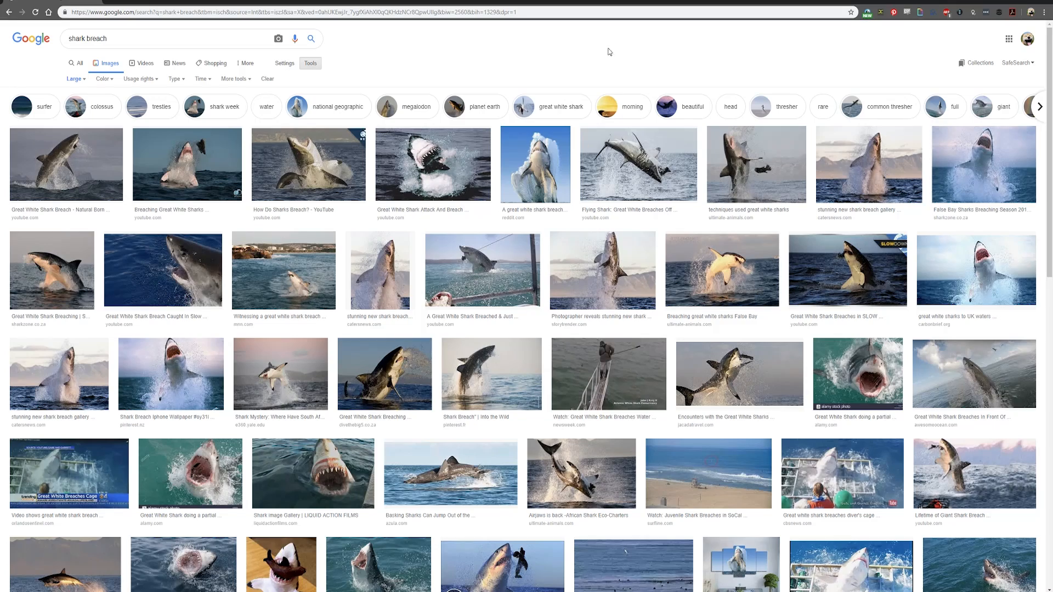
pyautogui.click(844, 159)
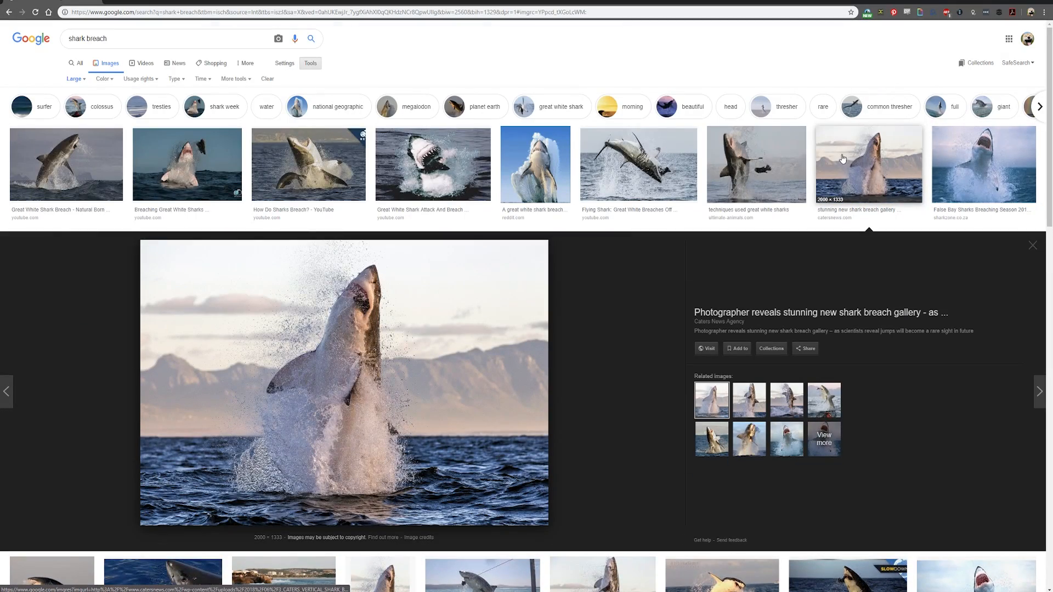
pyautogui.click(474, 418)
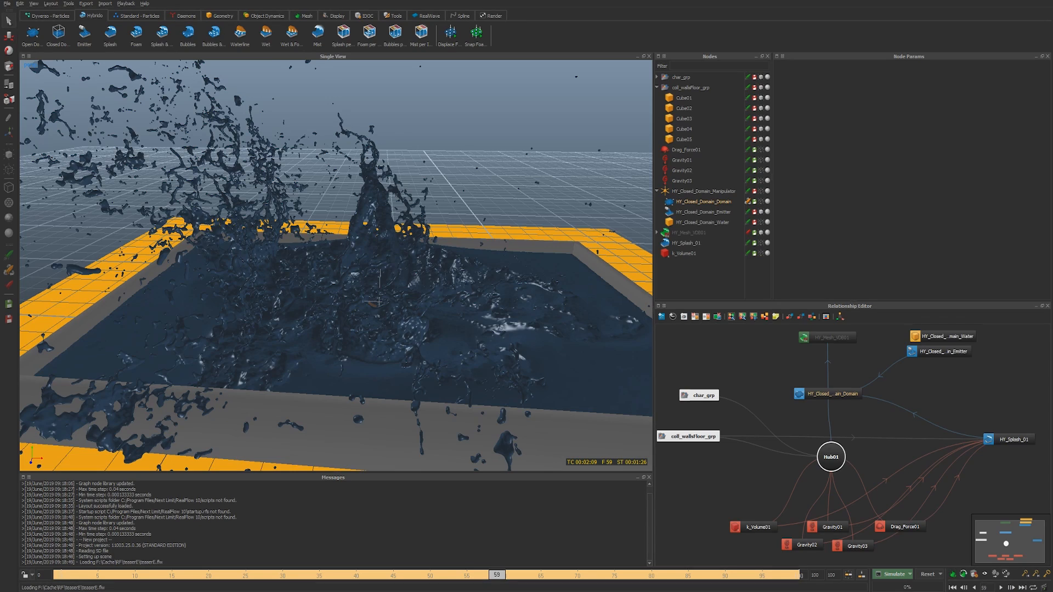
# Step: Select the HY_Closed_Domain_Domain node, review the rendered dive sequence in RV, and return to RealFlow
pyautogui.click(720, 202)
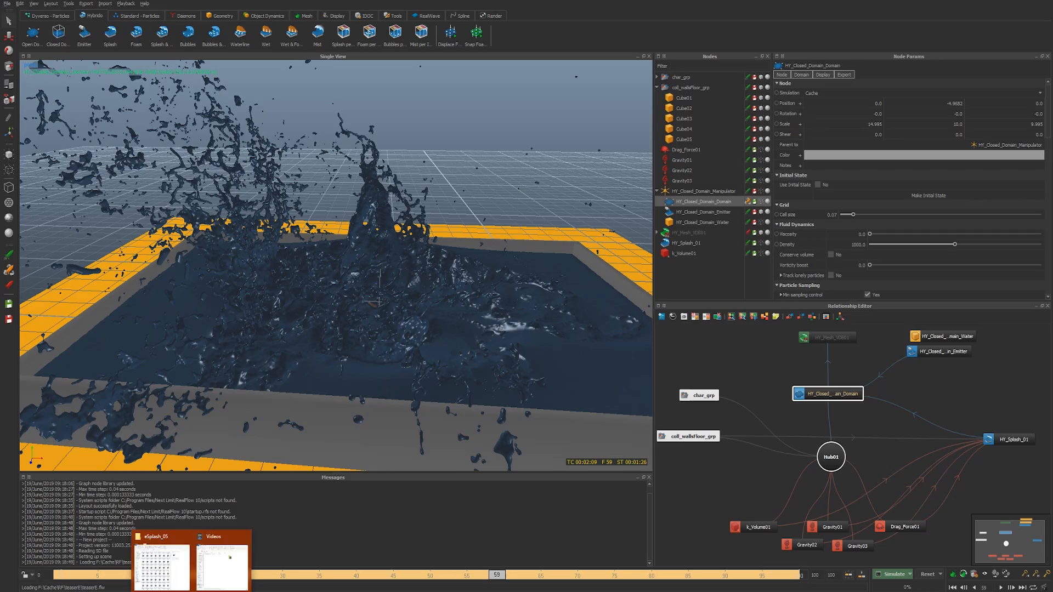
pyautogui.click(222, 557)
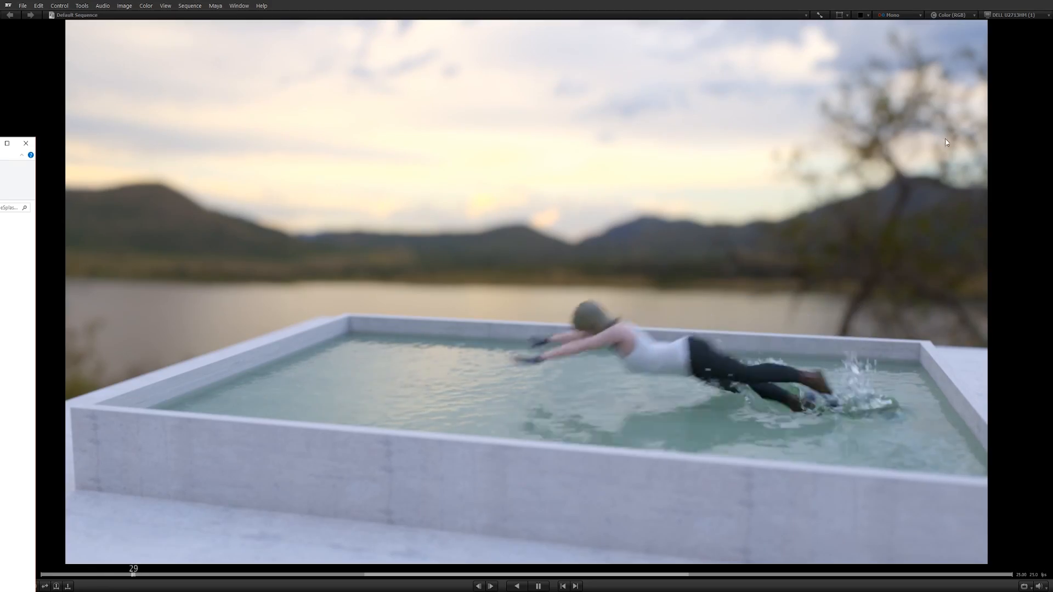
pyautogui.hotkey('alt', 'Tab')
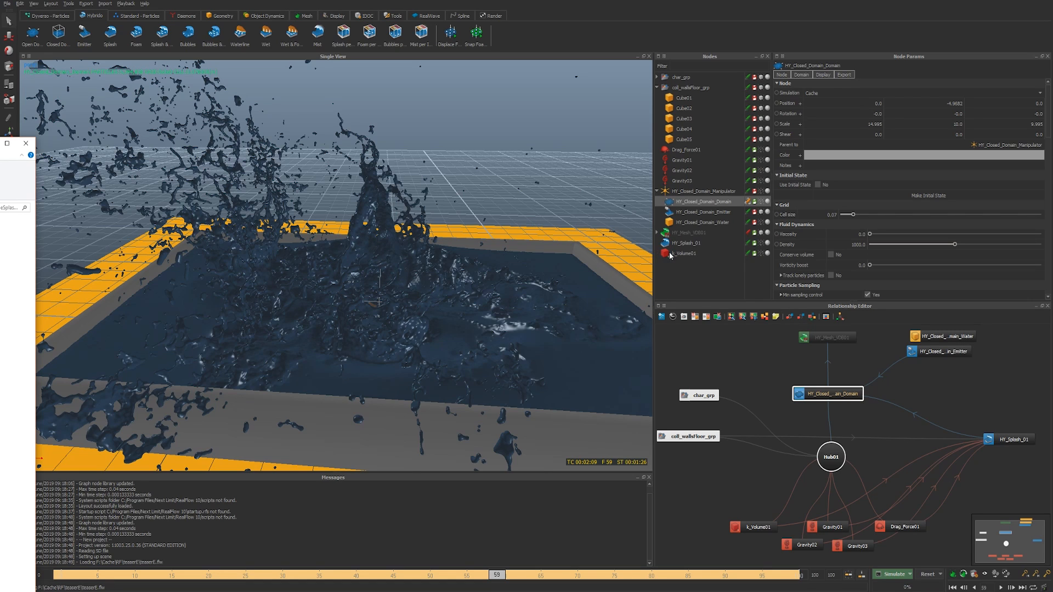
# Step: Show the HY_Splash_01 particles over the water mesh and examine their spread around the pool from near and far
pyautogui.click(761, 244)
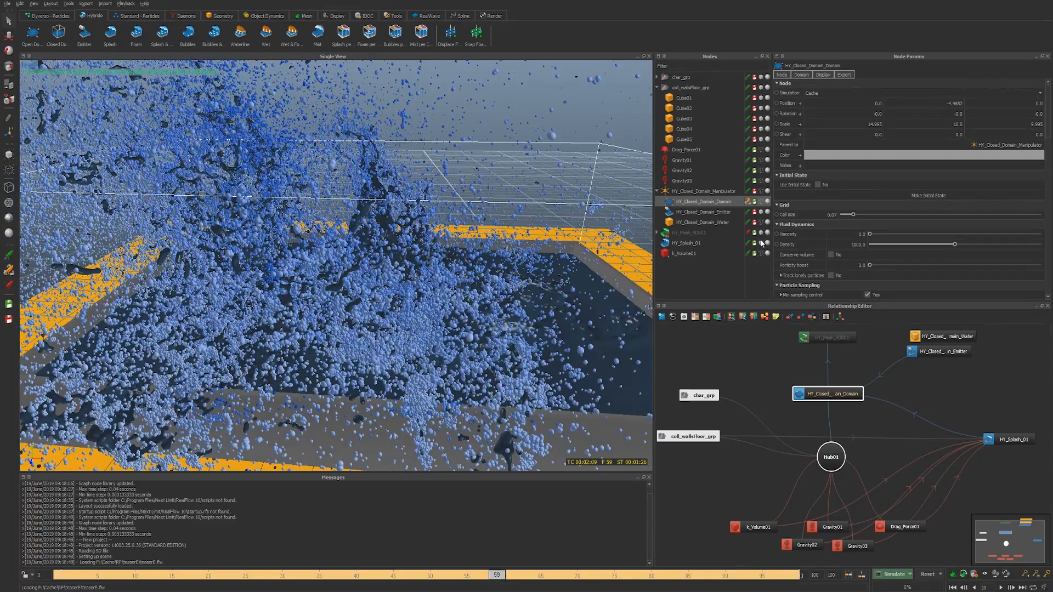
pyautogui.keyDown('alt'); pyautogui.moveTo(507, 267); pyautogui.dragTo(460, 263); pyautogui.keyUp('alt')
pyautogui.scroll(-5, 463, 268)
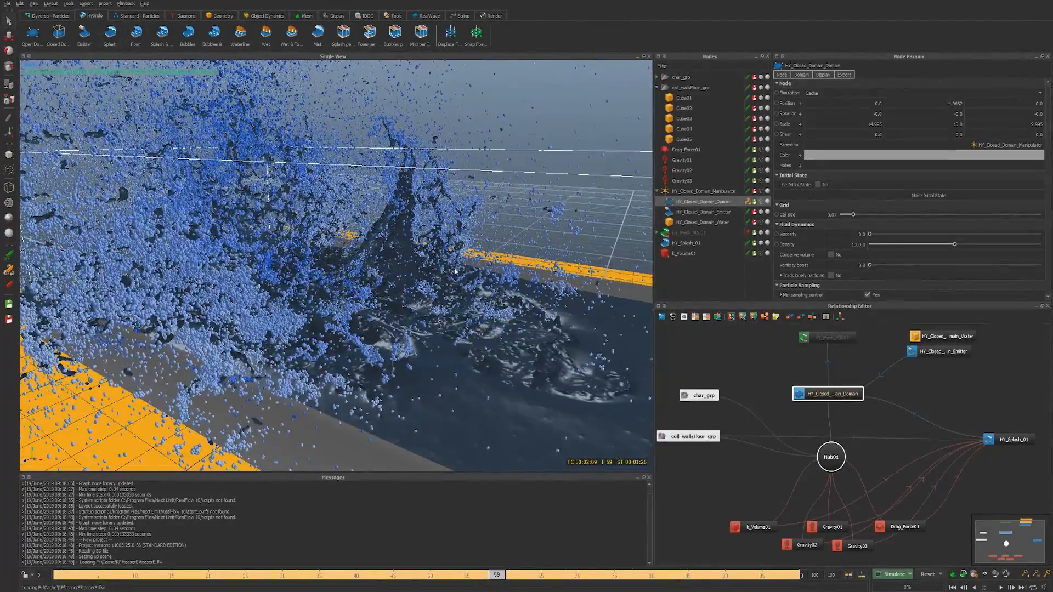
pyautogui.scroll(2, 420, 225)
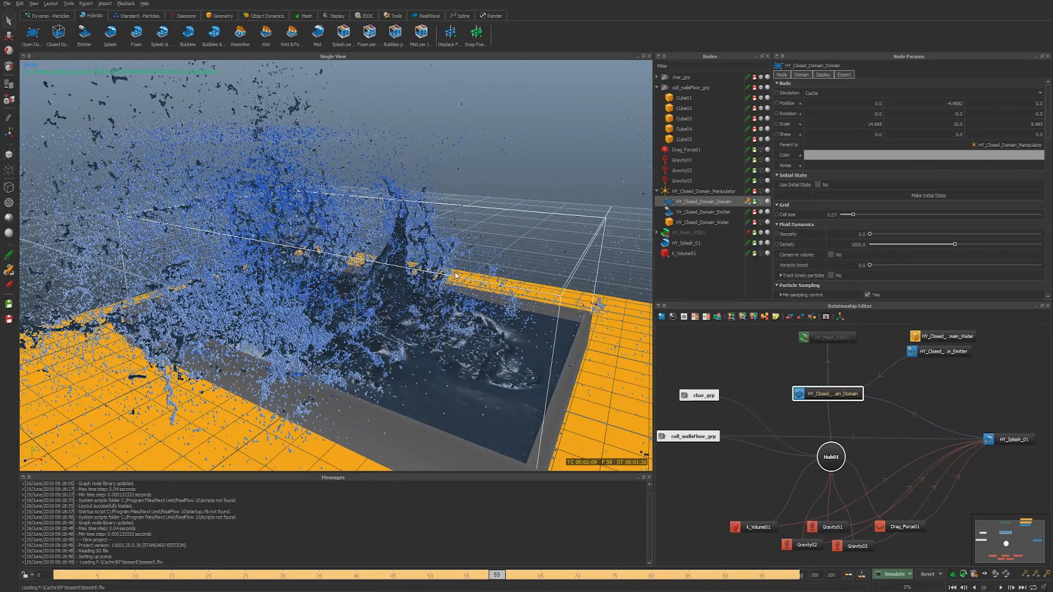
pyautogui.scroll(5, 384, 279)
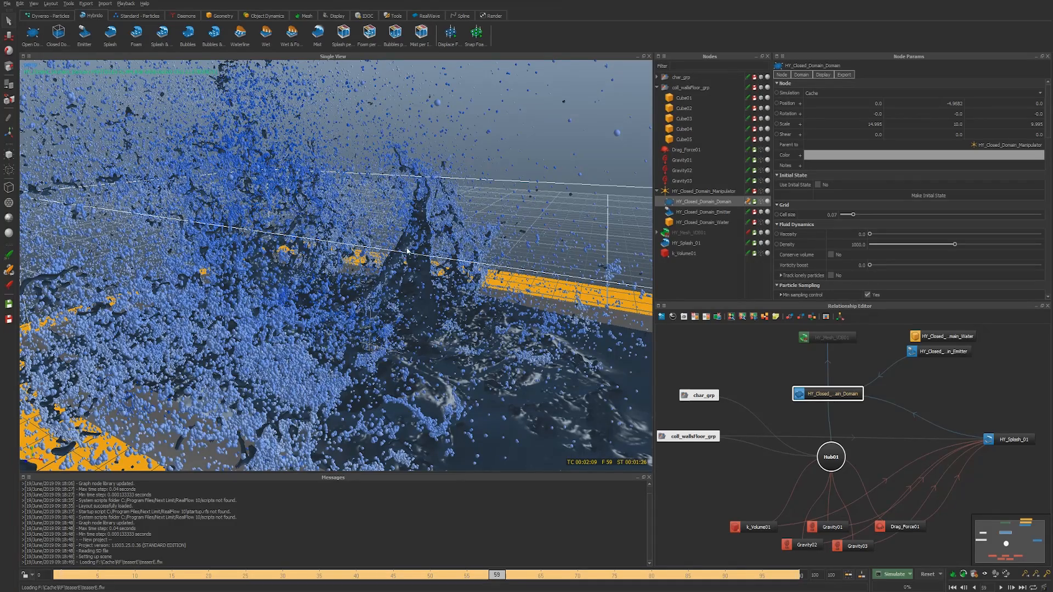
pyautogui.keyDown('alt'); pyautogui.moveTo(441, 239); pyautogui.dragTo(525, 376); pyautogui.keyUp('alt')
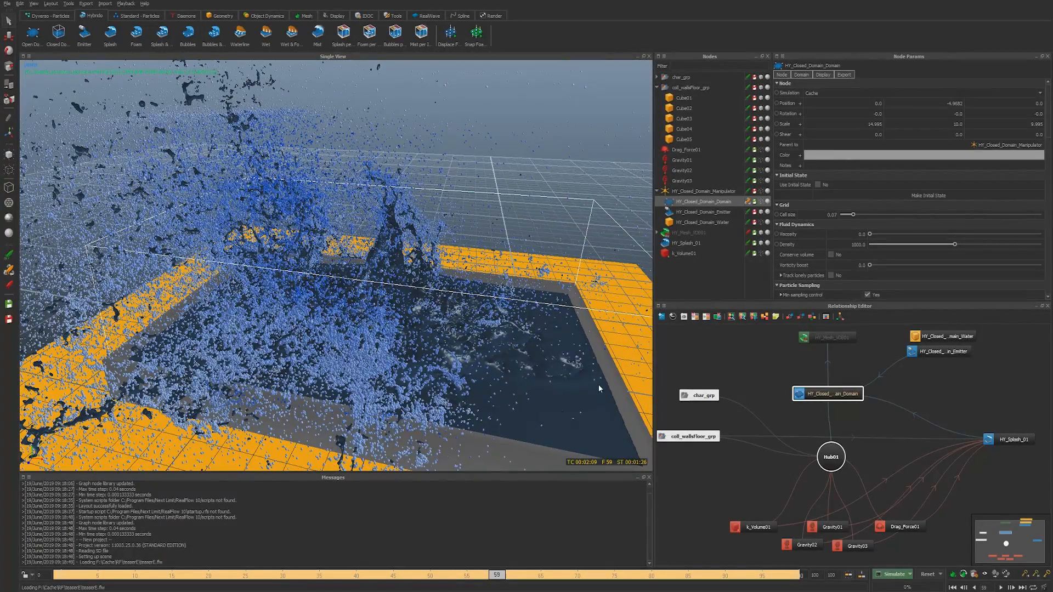
pyautogui.keyDown('alt'); pyautogui.moveTo(350, 328); pyautogui.dragTo(508, 336, button='right'); pyautogui.keyUp('alt')
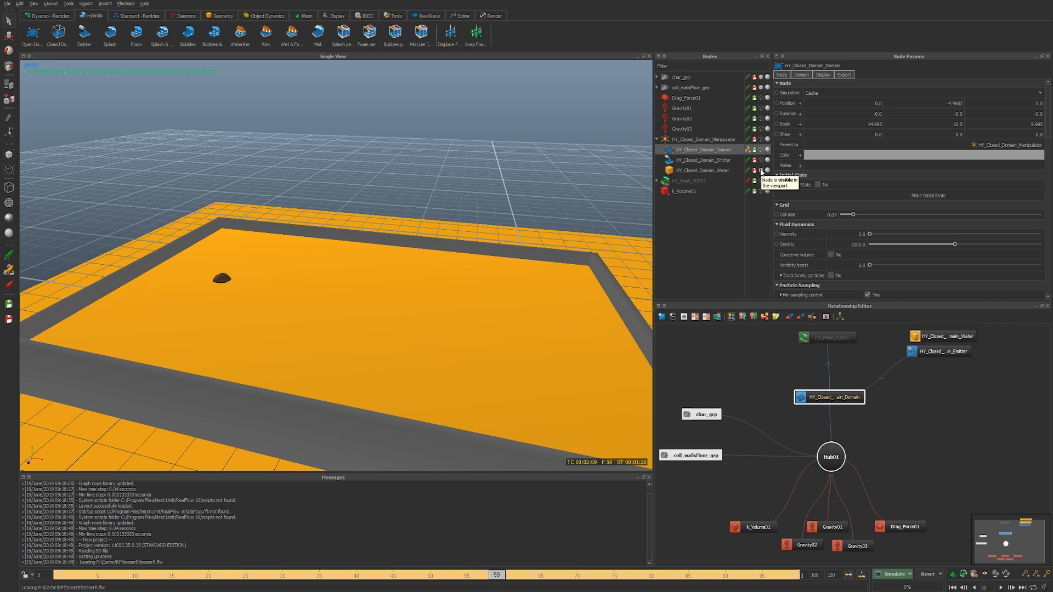
# Step: Examine the empty pool with the diver and collapse the coll_wallsFloor_grp group in the node list
pyautogui.scroll(-5, 386, 218)
pyautogui.keyDown('alt'); pyautogui.moveTo(386, 218); pyautogui.dragTo(225, 165); pyautogui.keyUp('alt')
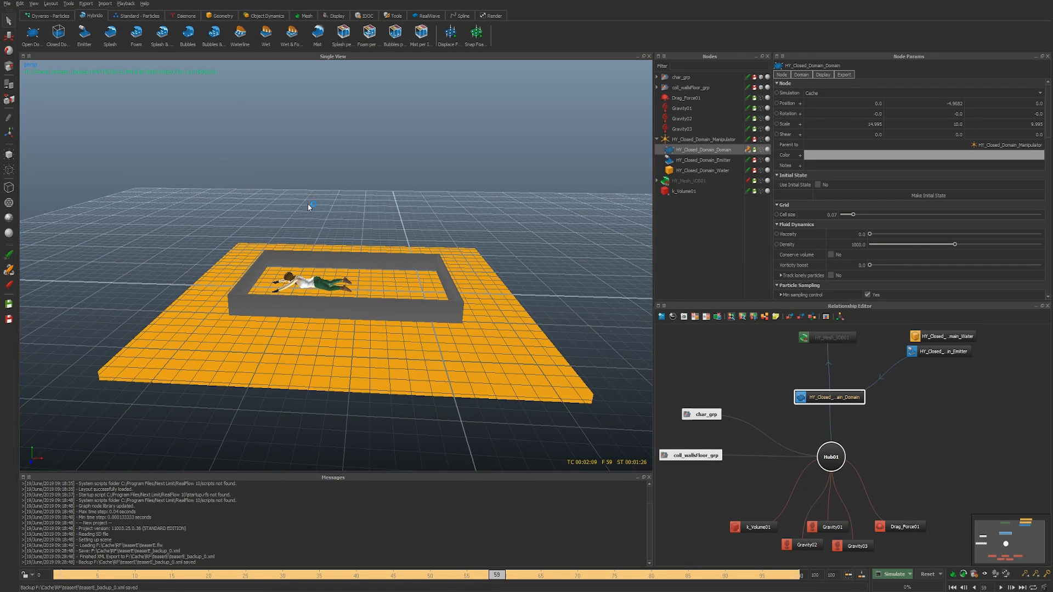
pyautogui.scroll(5, 249, 278)
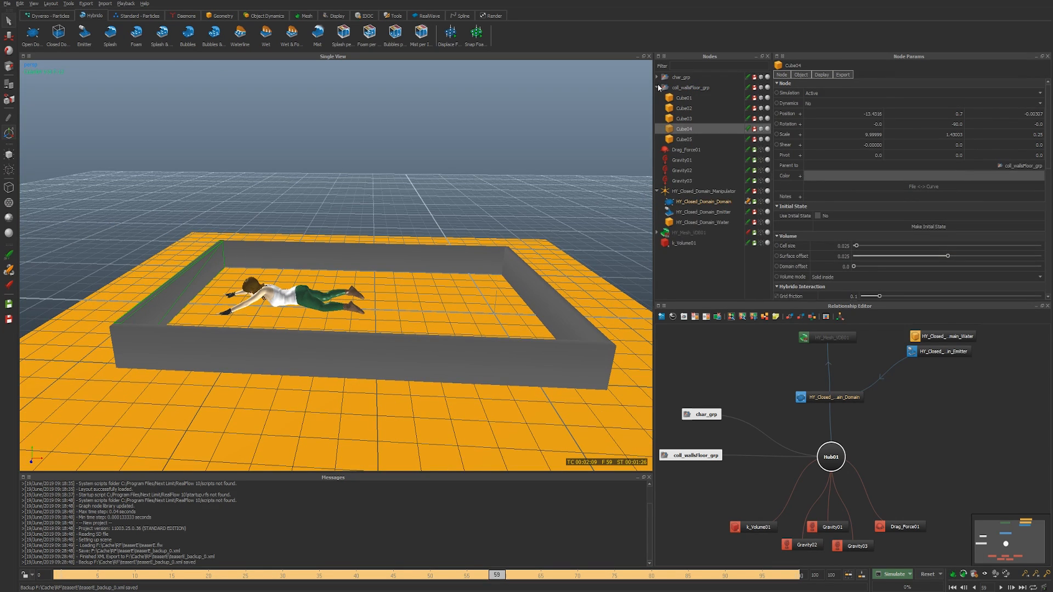
pyautogui.click(657, 88)
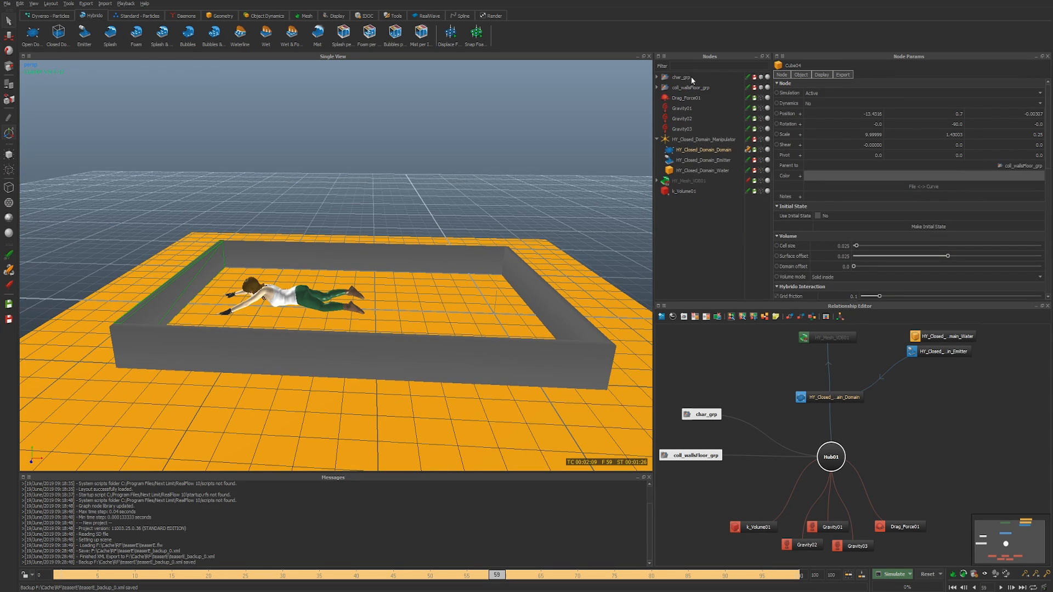
# Step: Select char_grp, reset the simulation, and scrub through the diver's animation, ending at frame 27
pyautogui.click(679, 77)
pyautogui.click(57, 577)
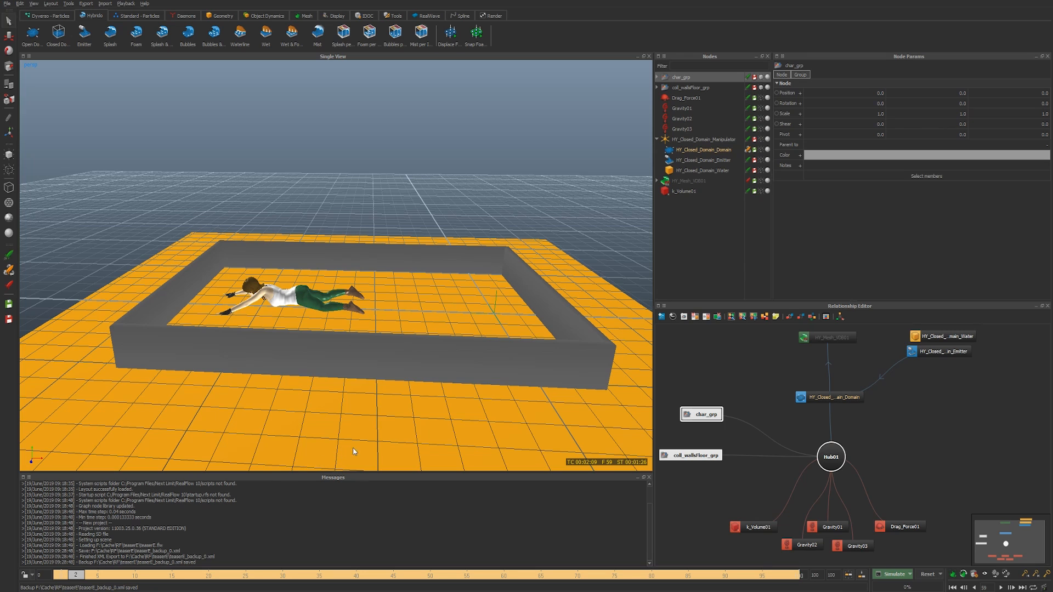
pyautogui.hotkey('ctrl', 'r')
pyautogui.press('Return')
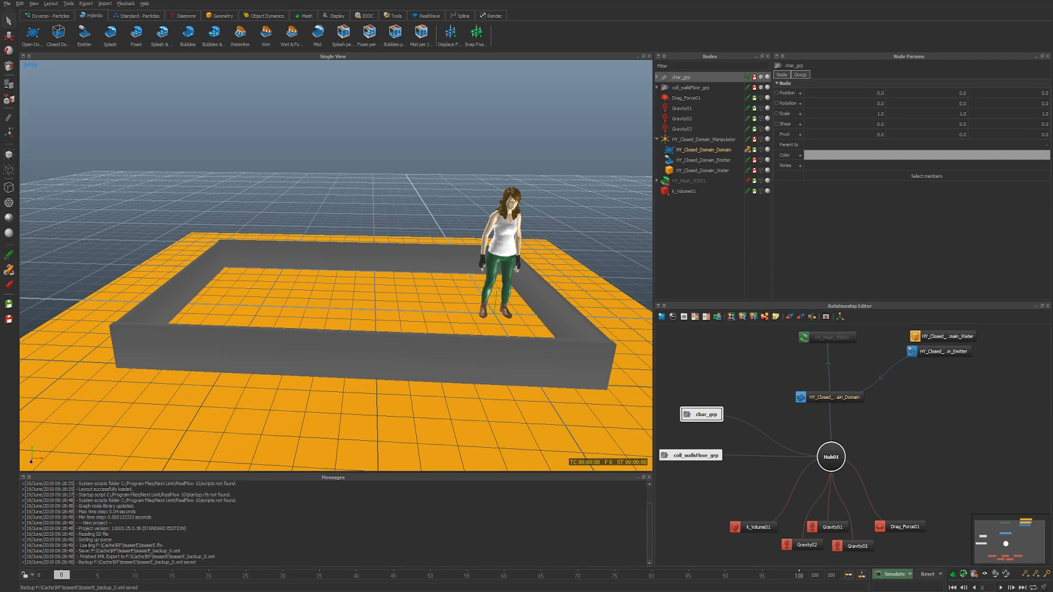
pyautogui.moveTo(65, 578); pyautogui.dragTo(357, 576)
pyautogui.moveTo(267, 579)
pyautogui.mouseDown()
pyautogui.moveTo(424, 576)
pyautogui.moveTo(180, 576)
pyautogui.moveTo(514, 576)
pyautogui.moveTo(194, 575)
pyautogui.moveTo(393, 590)
pyautogui.moveTo(261, 590)
pyautogui.mouseUp()
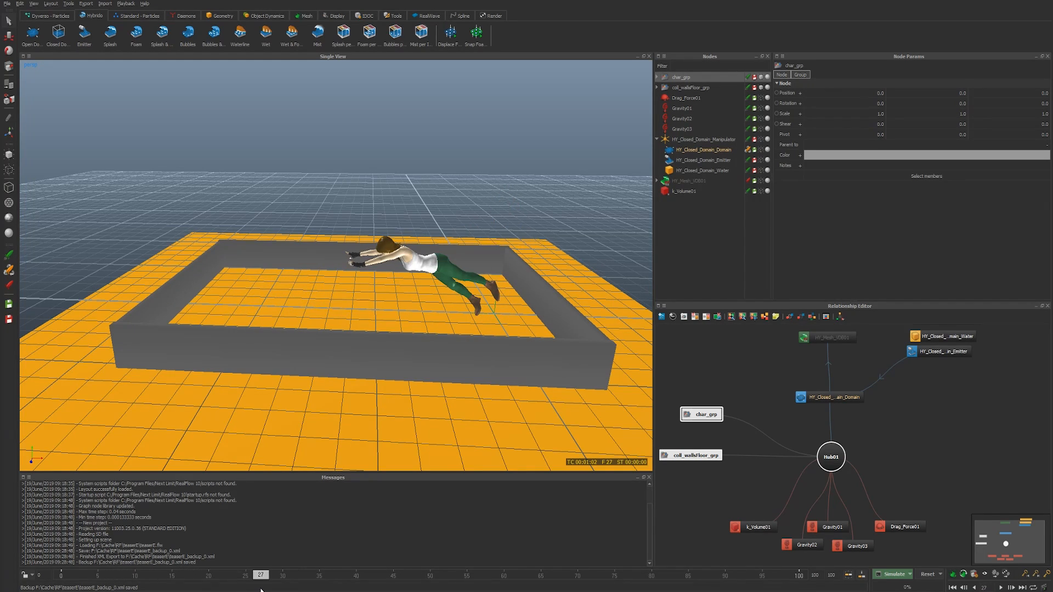
# Step: Select the HY_Closed_Domain_Domain node, go to frame 28, and examine the cached water particles around the diver's feet
pyautogui.click(722, 150)
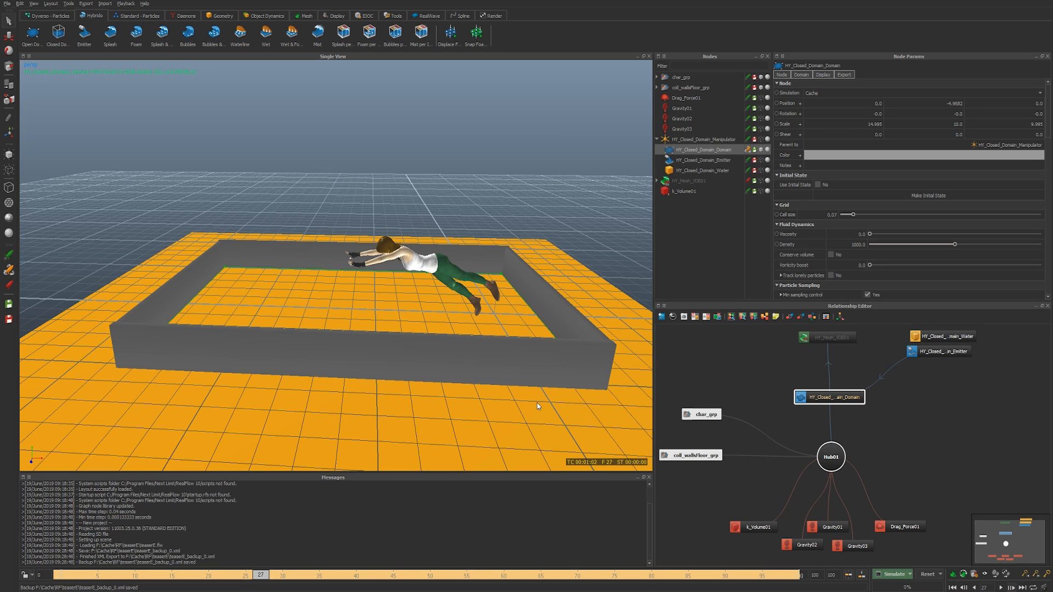
pyautogui.click(267, 574)
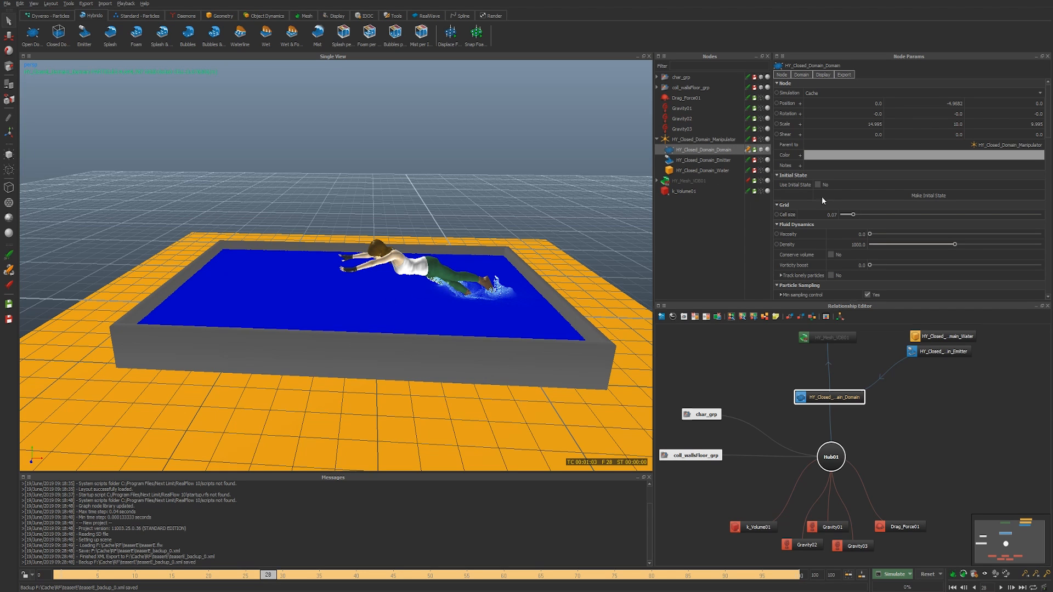
pyautogui.keyDown('alt'); pyautogui.moveTo(483, 300); pyautogui.dragTo(445, 322); pyautogui.keyUp('alt')
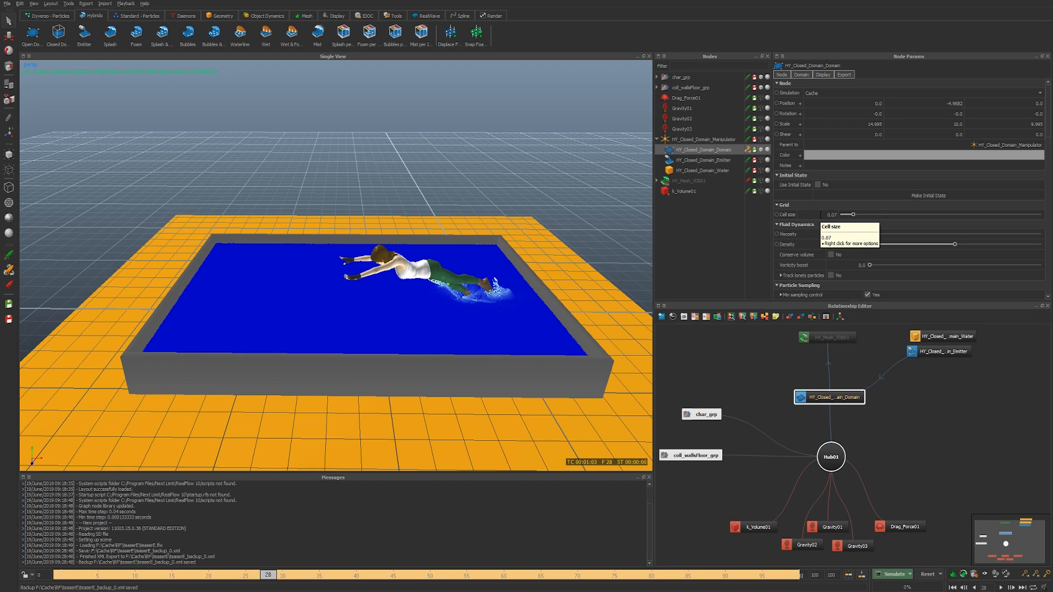
pyautogui.scroll(5, 530, 292)
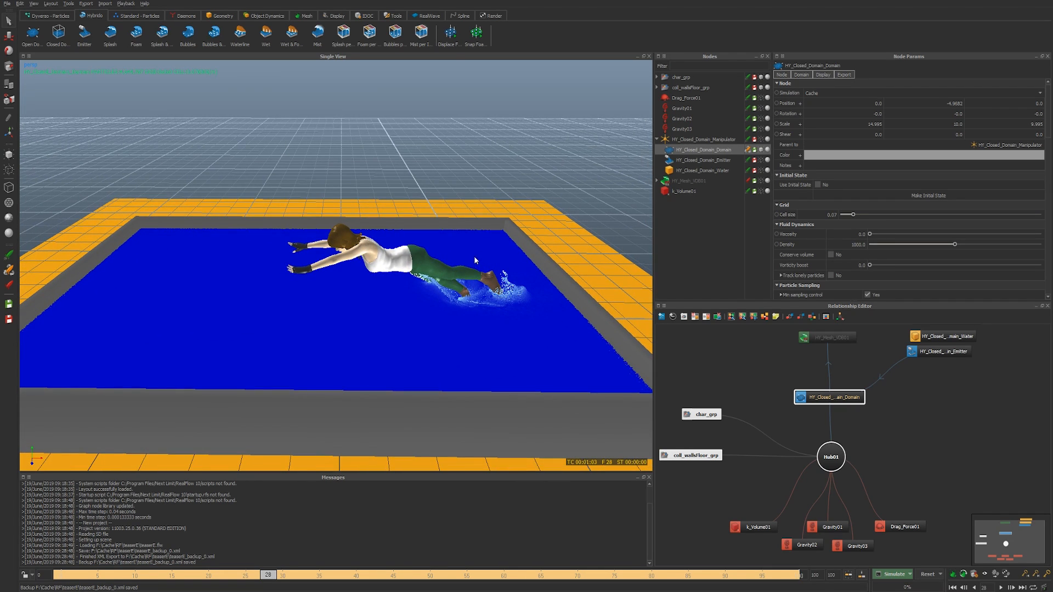
pyautogui.scroll(-3, 482, 256)
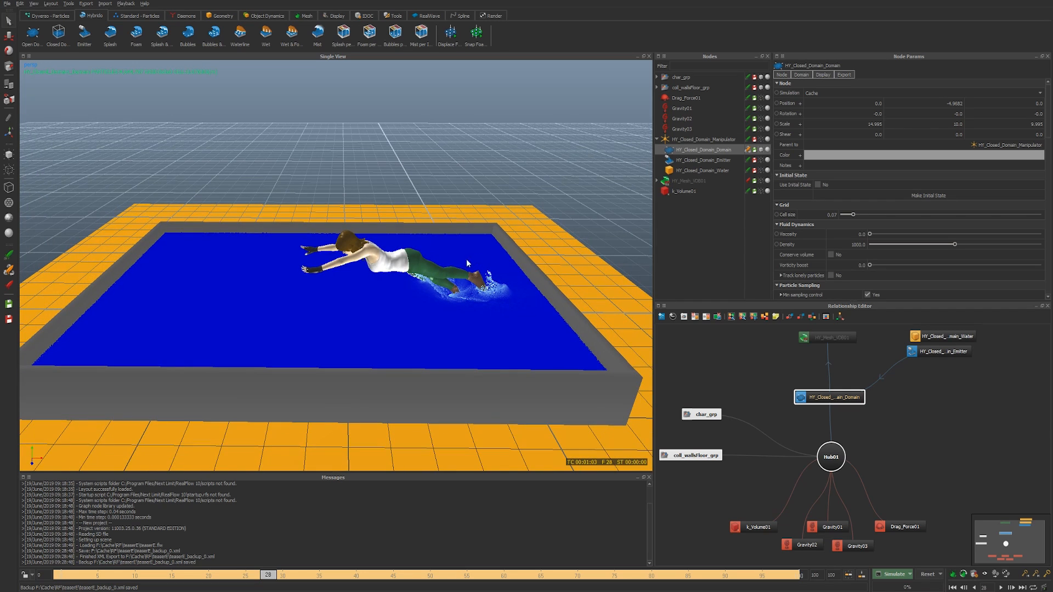
pyautogui.keyDown('alt'); pyautogui.moveTo(445, 283); pyautogui.dragTo(374, 285); pyautogui.keyUp('alt')
pyautogui.click(374, 285)
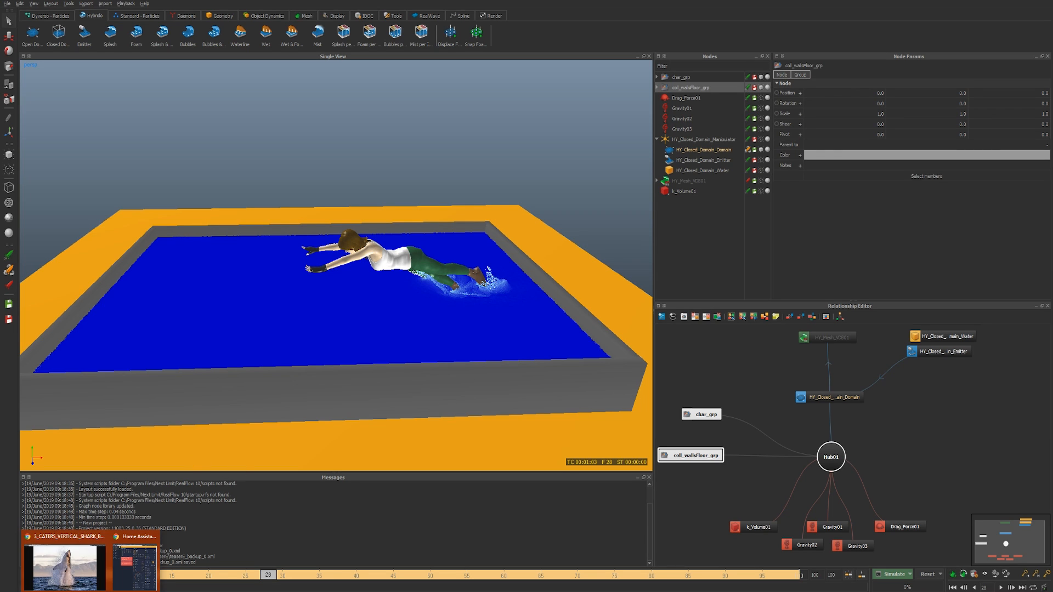
# Step: Switch to Chrome and open mixamo.com in a new tab
pyautogui.click(67, 568)
pyautogui.hotkey('ctrl', 't')
pyautogui.write('mixamo.cp')
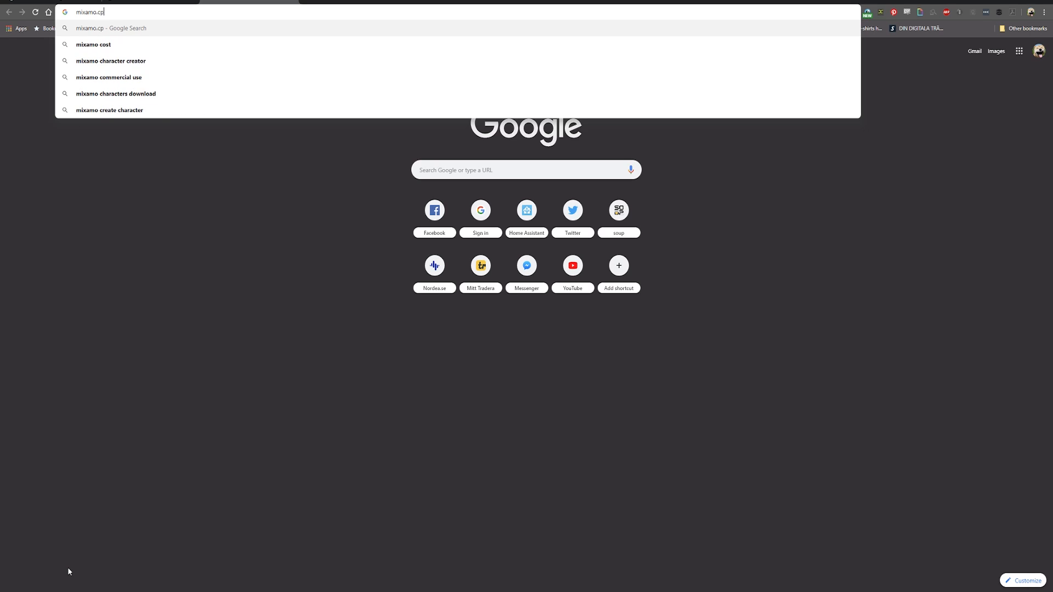
pyautogui.press('BackSpace')
pyautogui.write('om')
pyautogui.press('Return')
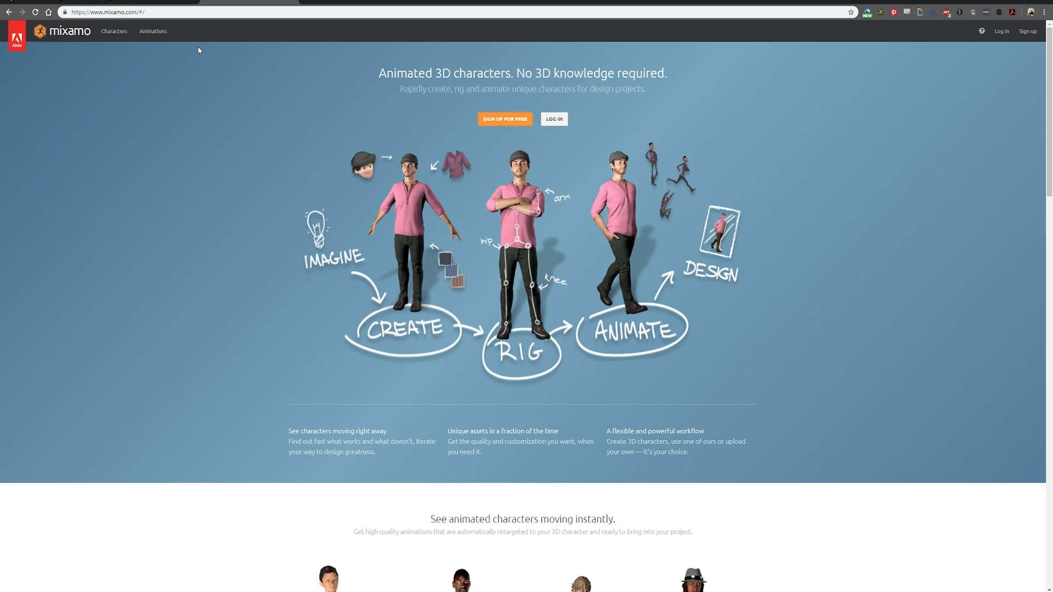
# Step: Browse the Mixamo animation library and preview the Capoeira animation on the default character
pyautogui.click(156, 33)
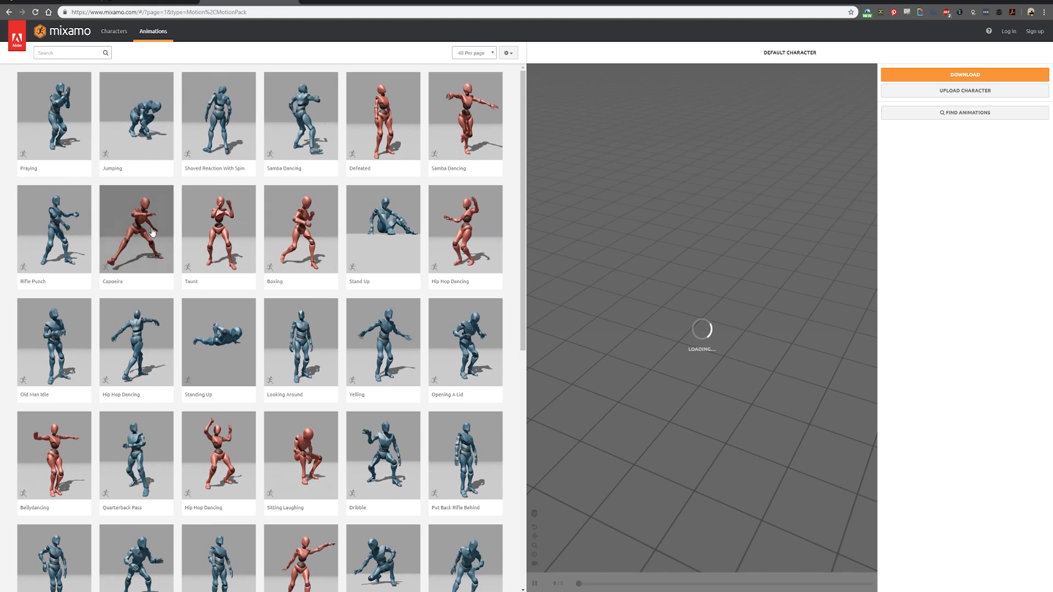
pyautogui.click(125, 228)
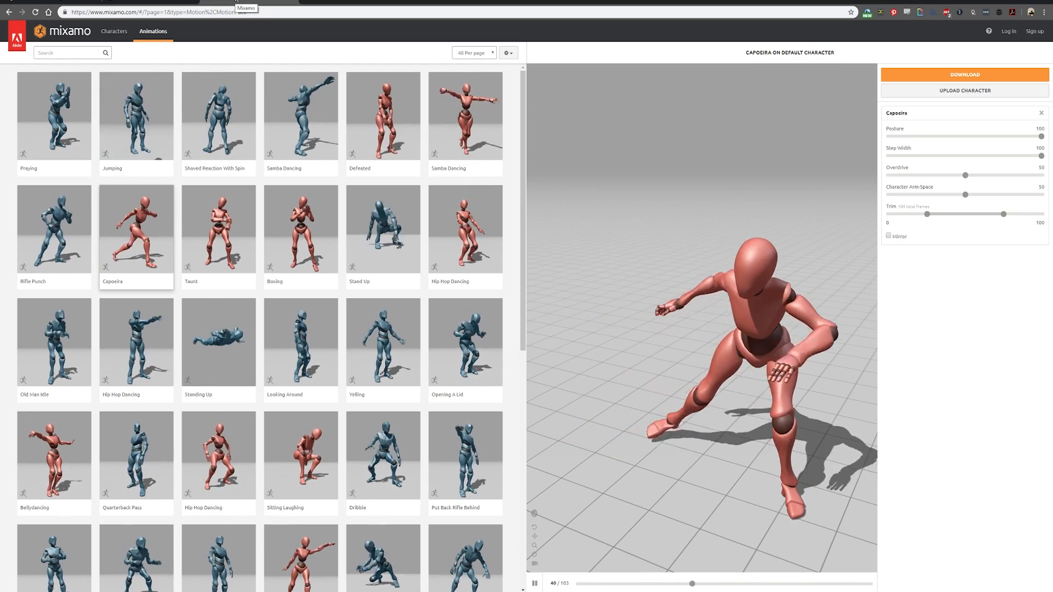
# Step: Switch to RealFlow, select the HY_Closed_Domain_Domain node, and show the HY_Mesh_VDB01 mesh in the viewport
pyautogui.hotkey('alt', 'Tab')
pyautogui.click(858, 457)
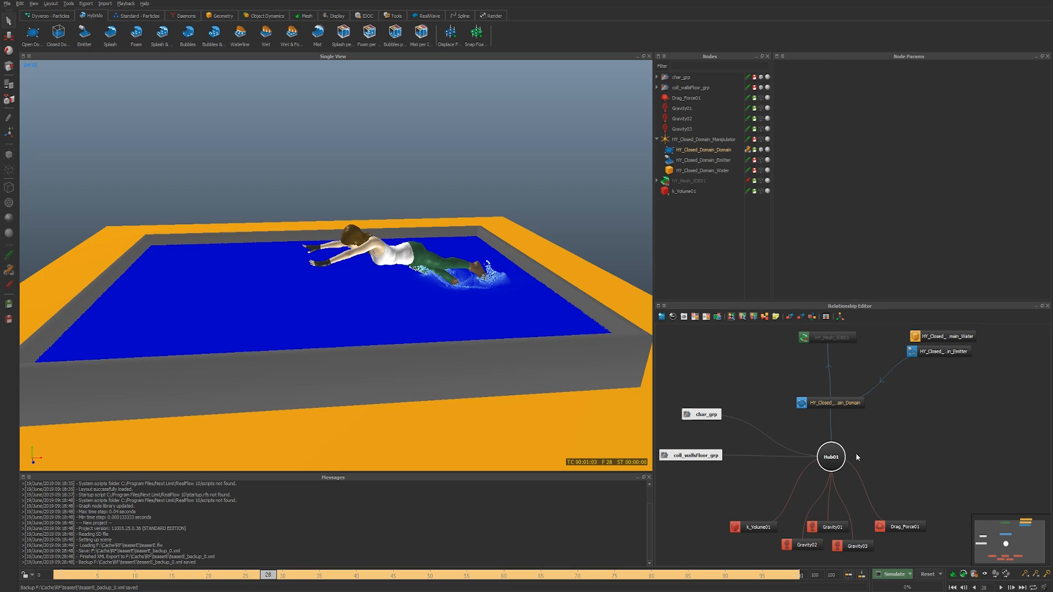
pyautogui.click(845, 403)
pyautogui.click(761, 180)
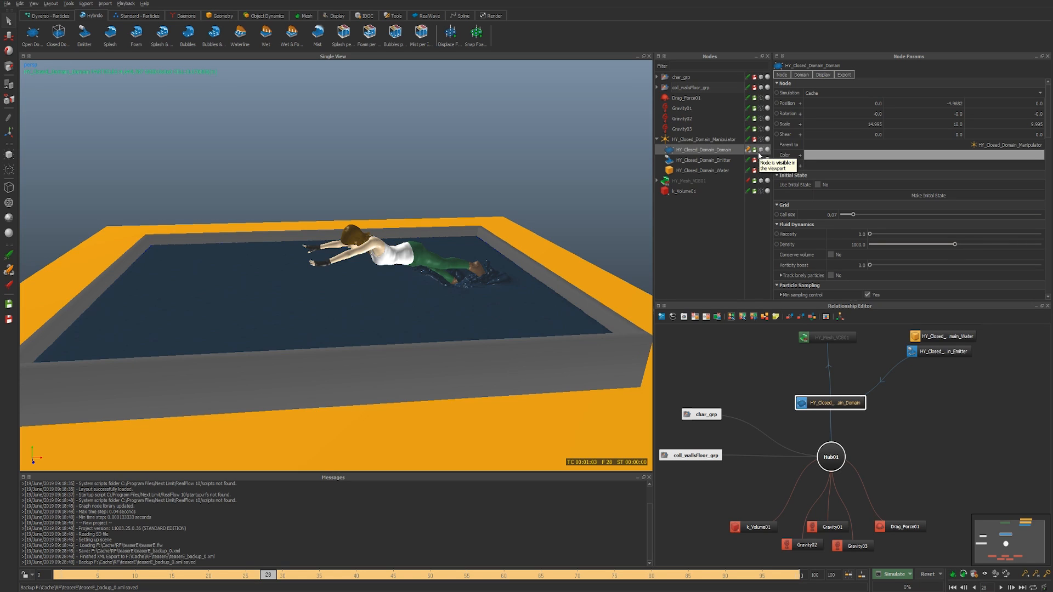
# Step: Add a hybrid splash node, separate it from Hub01, and link it to HY_Closed_Domain_Domain
pyautogui.click(111, 34)
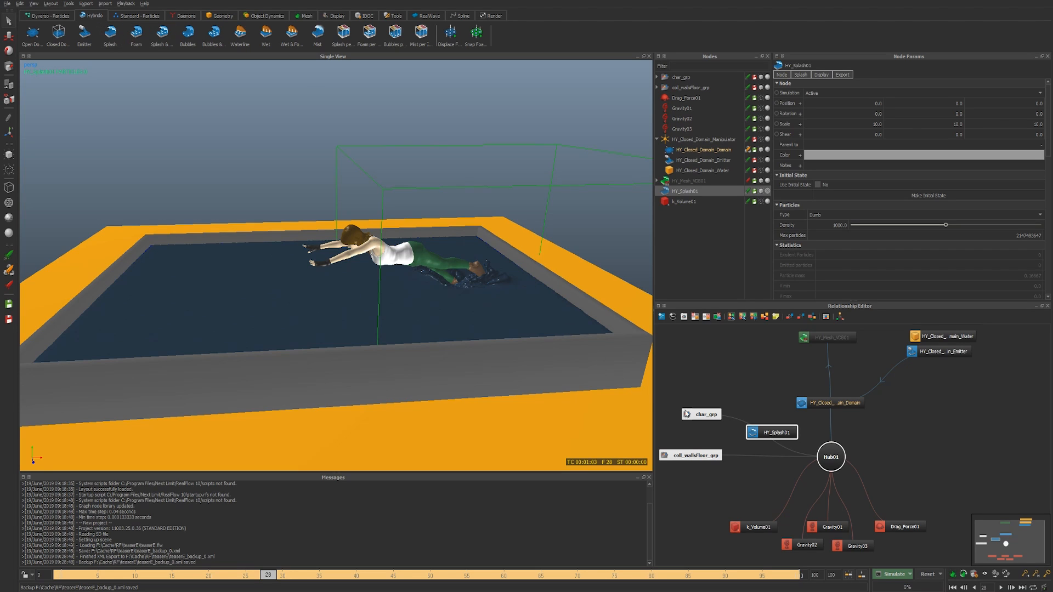
pyautogui.moveTo(786, 434); pyautogui.dragTo(932, 431)
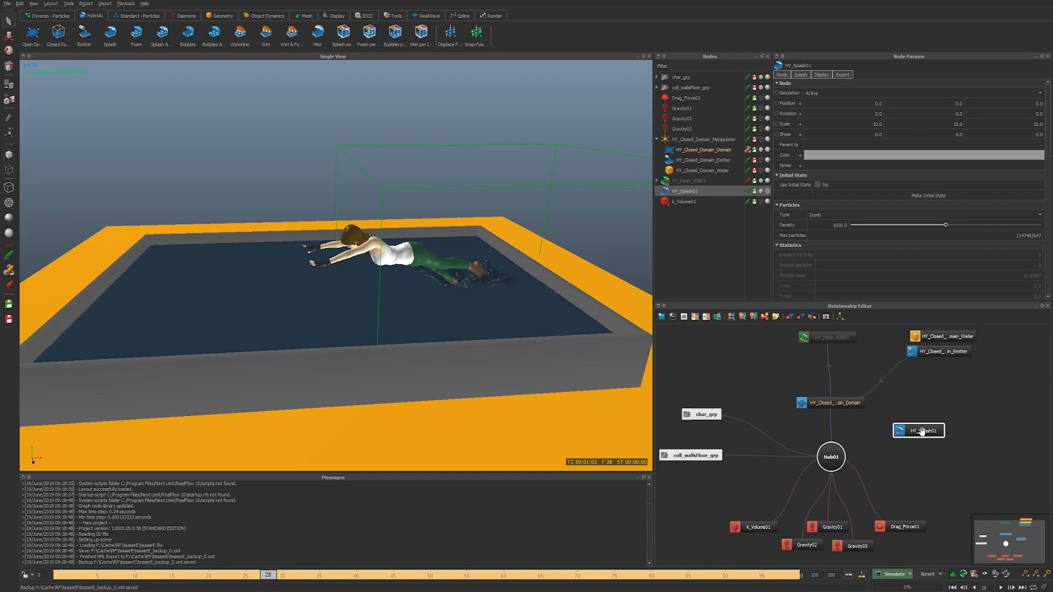
pyautogui.moveTo(916, 430); pyautogui.dragTo(846, 404, button='middle')
pyautogui.moveTo(926, 430); pyautogui.dragTo(945, 403)
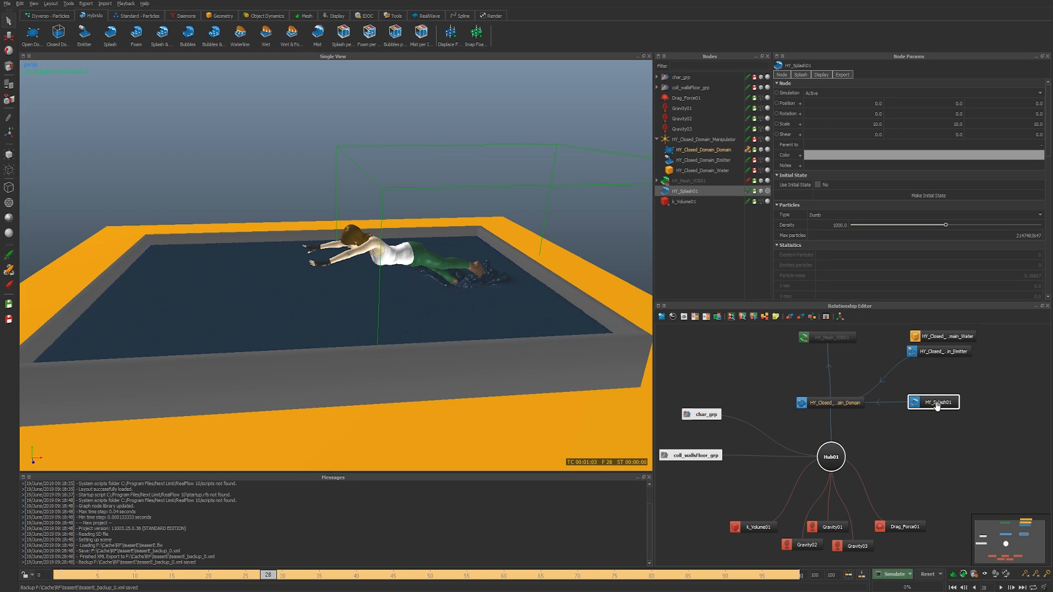
pyautogui.moveTo(937, 405); pyautogui.dragTo(924, 447)
pyautogui.moveTo(926, 409); pyautogui.dragTo(933, 470)
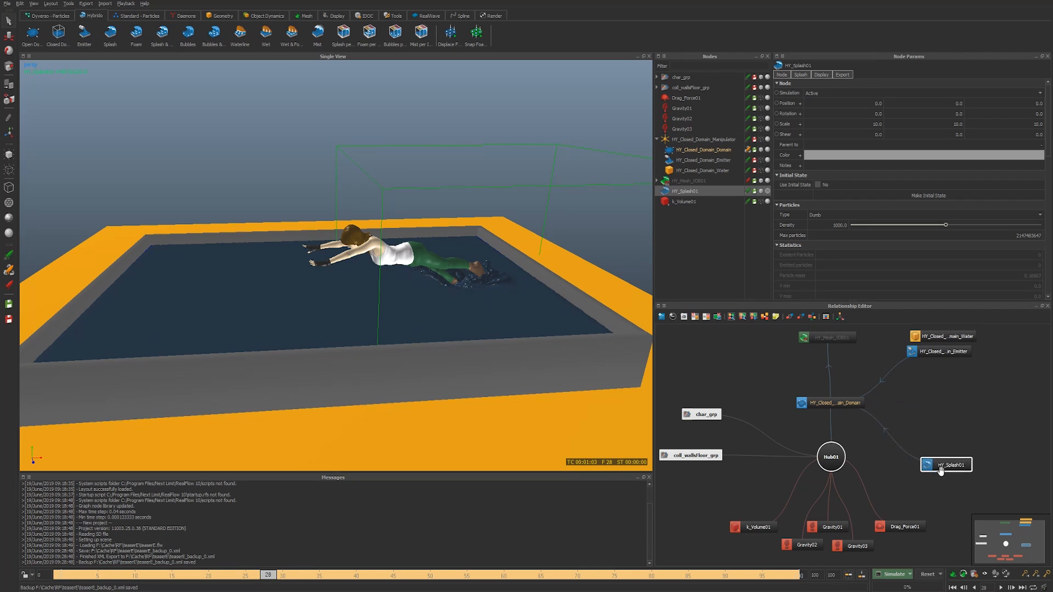
# Step: Remove the HY_Splash01 node's link to the domain and connect it to Hub01
pyautogui.click(880, 445)
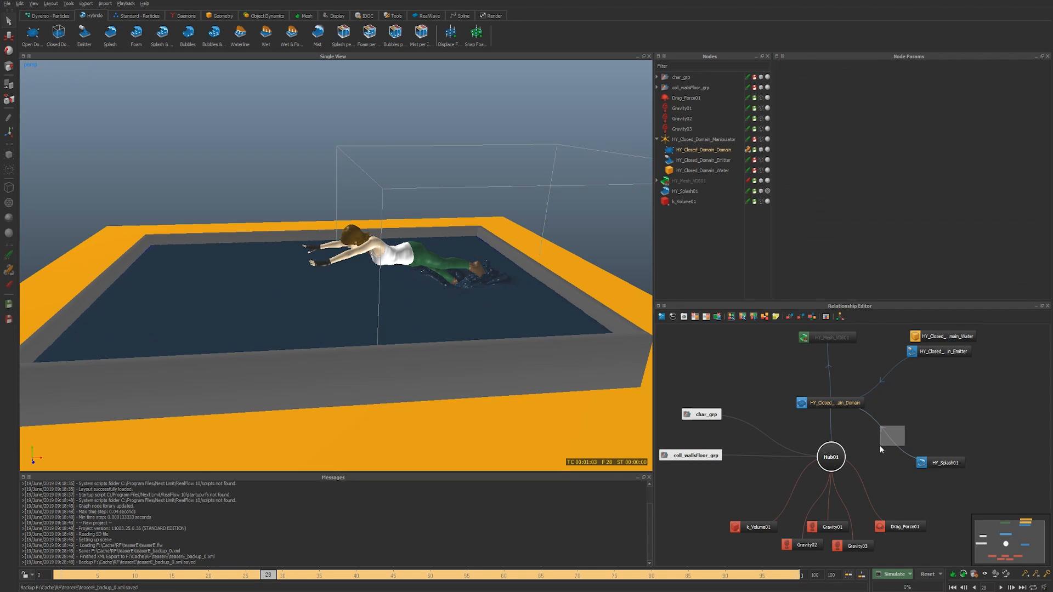
pyautogui.click(934, 464)
pyautogui.moveTo(949, 459); pyautogui.dragTo(944, 459)
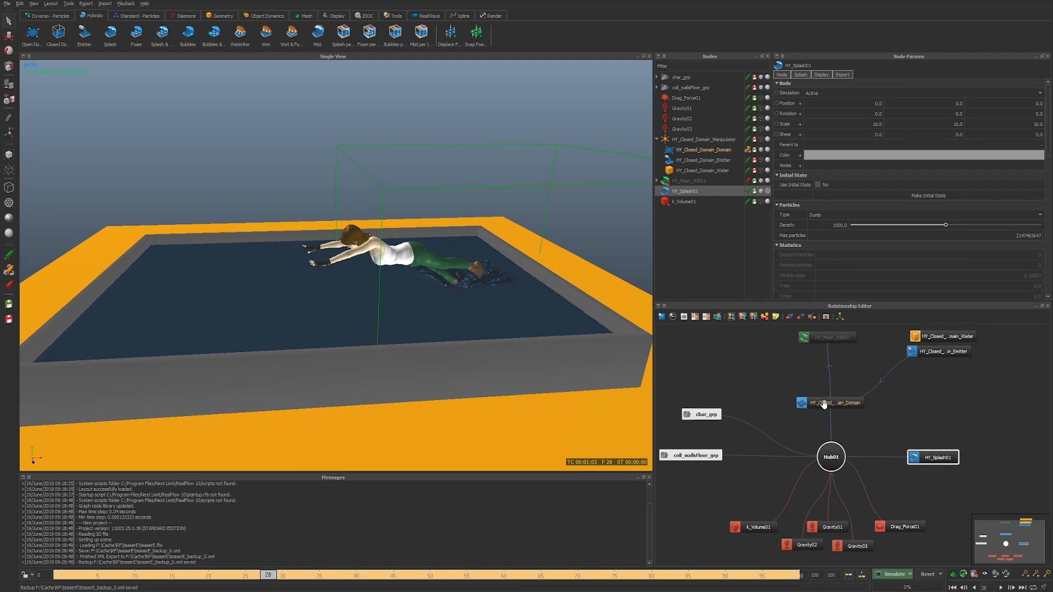
# Step: Move char_grp lower in the node graph, and check both collision groups by toggling their viewport visibility
pyautogui.moveTo(706, 415); pyautogui.dragTo(707, 432)
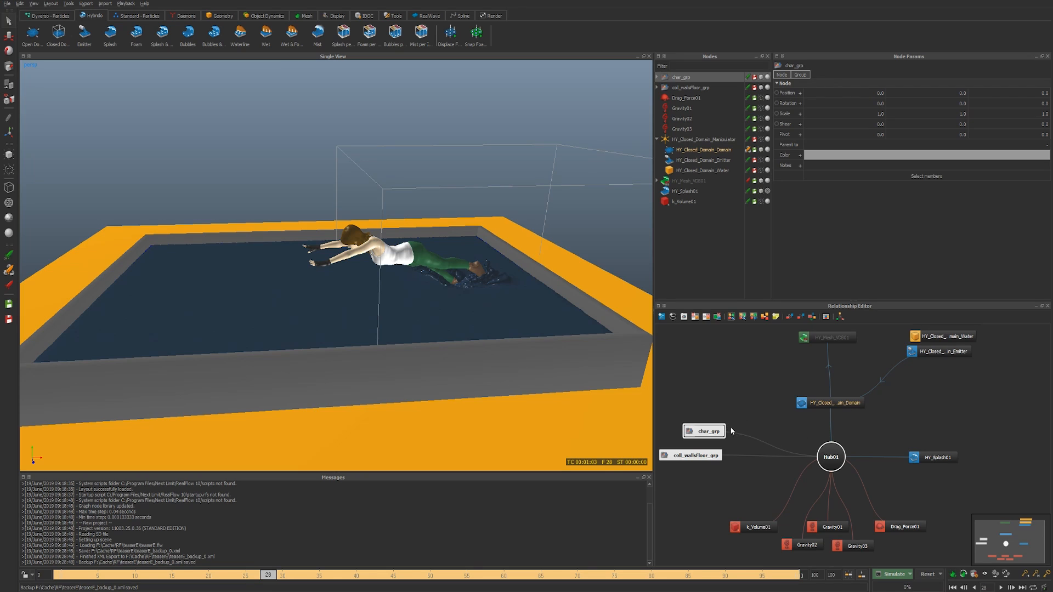
pyautogui.click(761, 88)
pyautogui.click(761, 87)
pyautogui.click(761, 87)
pyautogui.click(762, 87)
pyautogui.click(761, 77)
pyautogui.click(762, 78)
# Step: Expand char_grp and identify its body, bottoms and globes geometry by toggling each object's visibility
pyautogui.click(657, 78)
pyautogui.click(713, 86)
pyautogui.click(761, 88)
pyautogui.click(760, 88)
pyautogui.click(760, 98)
pyautogui.click(761, 98)
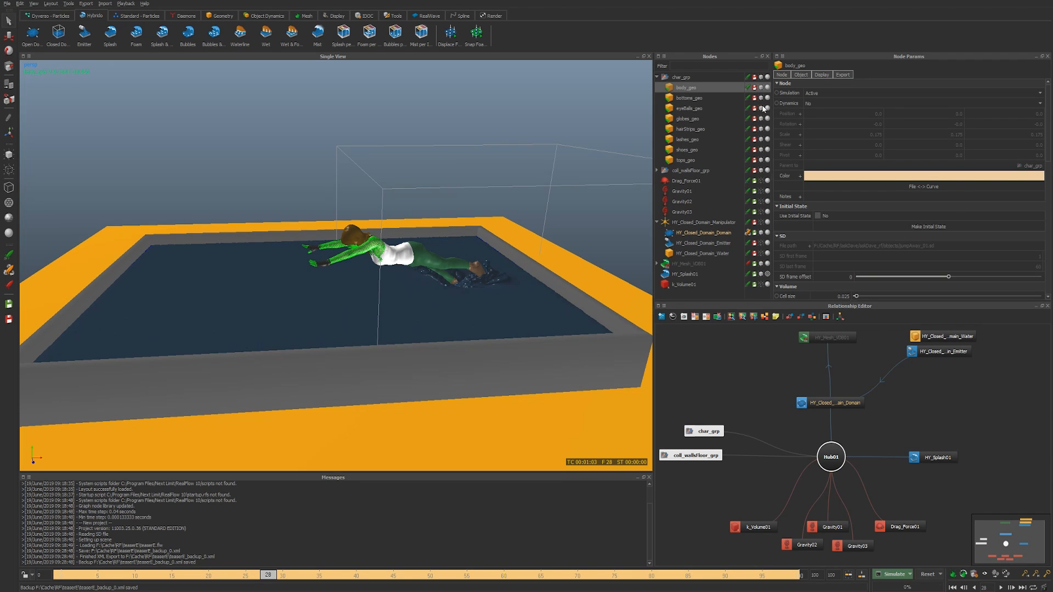
pyautogui.click(761, 119)
pyautogui.click(760, 119)
# Step: Remove the char_grp link to Hub01 and connect the group directly to HY_Closed_Domain_Domain
pyautogui.click(712, 433)
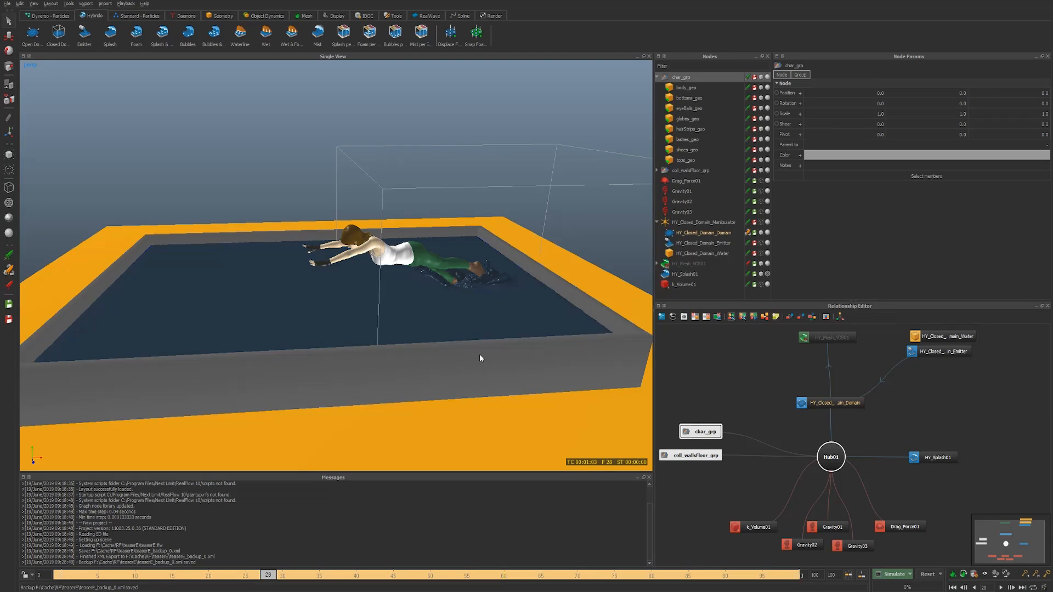
pyautogui.keyDown('alt'); pyautogui.moveTo(456, 347); pyautogui.dragTo(424, 336); pyautogui.keyUp('alt')
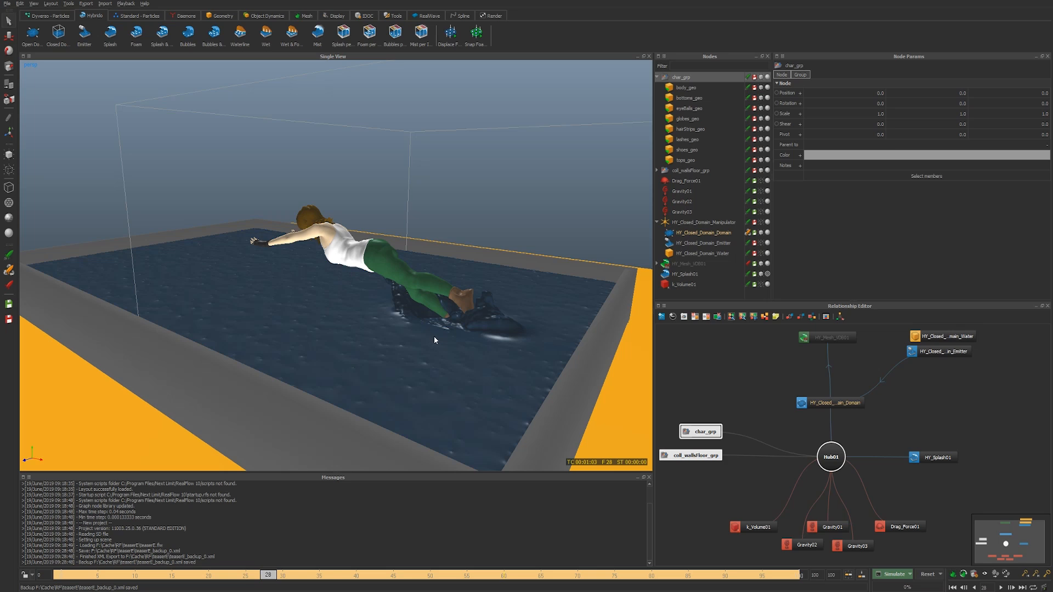
pyautogui.keyDown('alt'); pyautogui.moveTo(361, 262); pyautogui.dragTo(314, 271); pyautogui.keyUp('alt')
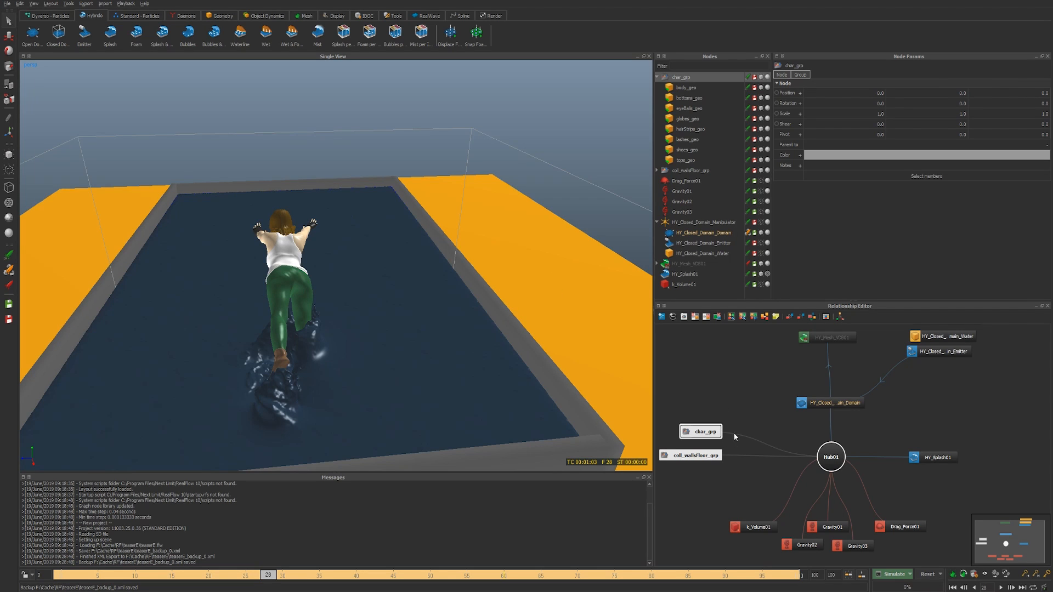
pyautogui.keyDown('alt'); pyautogui.moveTo(538, 384); pyautogui.dragTo(379, 353); pyautogui.keyUp('alt')
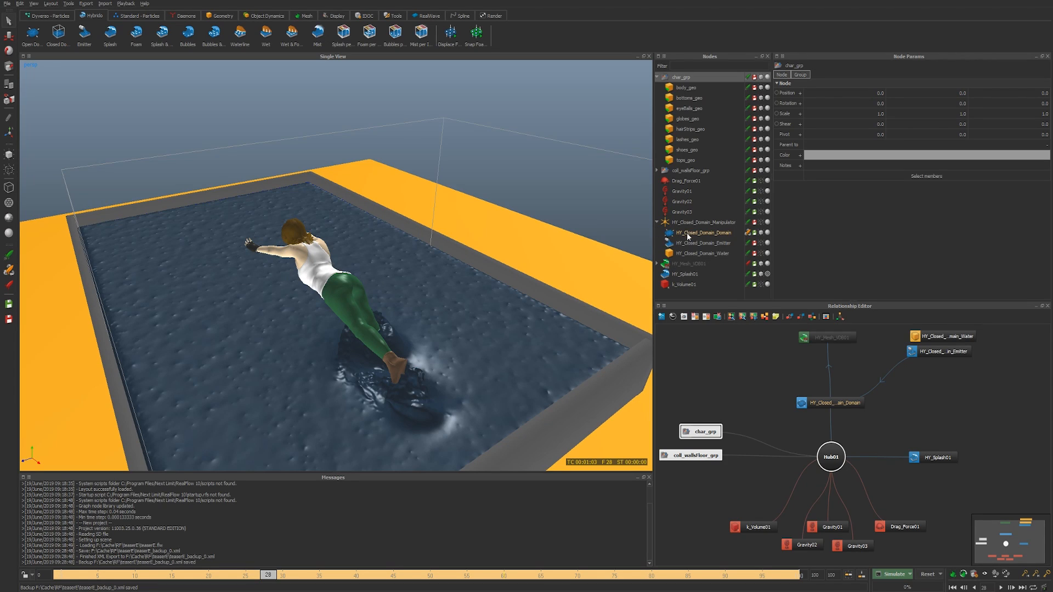
pyautogui.moveTo(741, 423); pyautogui.dragTo(758, 444)
pyautogui.press('Delete')
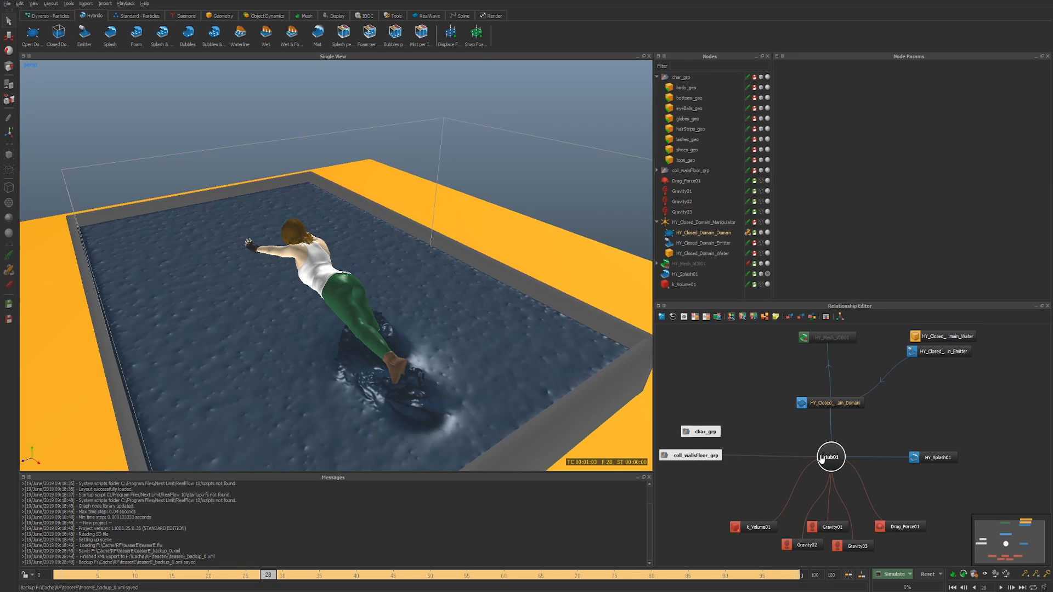
pyautogui.click(713, 432)
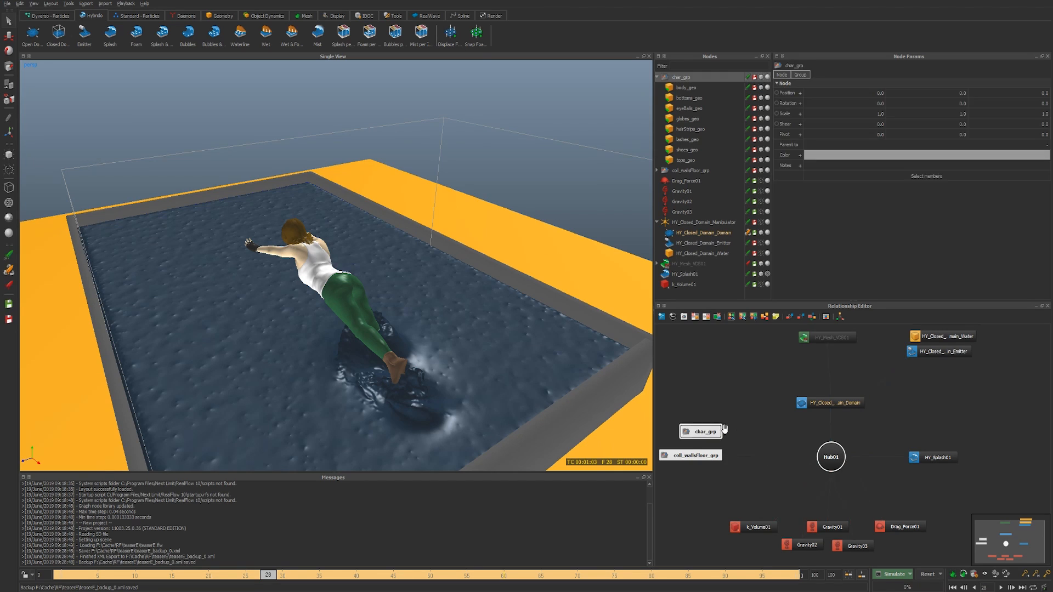
pyautogui.moveTo(703, 431); pyautogui.dragTo(703, 399)
pyautogui.click(771, 437)
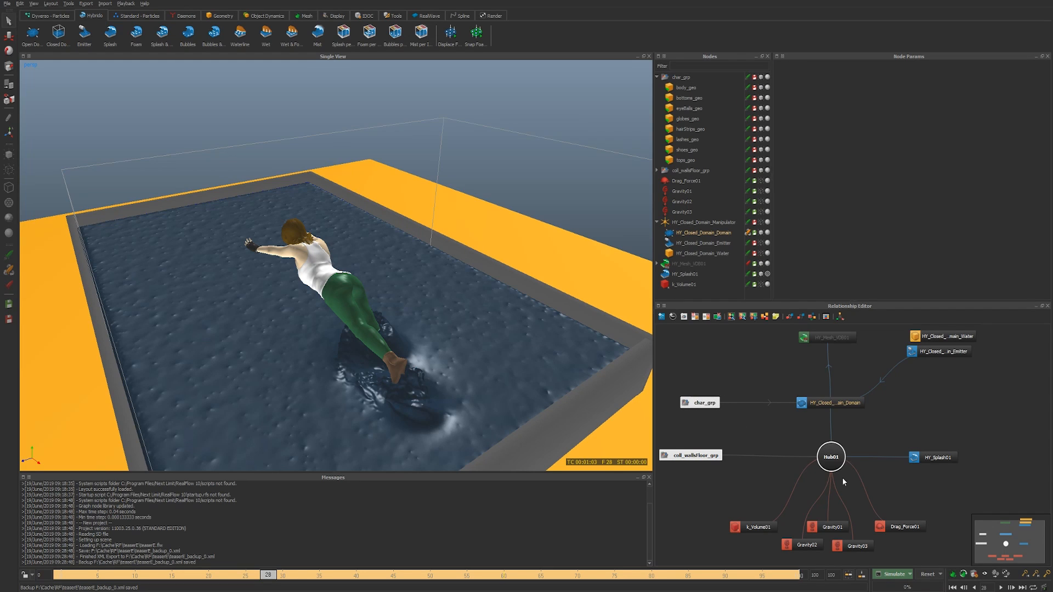
# Step: Select the HY_Splash01 node and review its particle type options, choosing Dumb
pyautogui.click(927, 456)
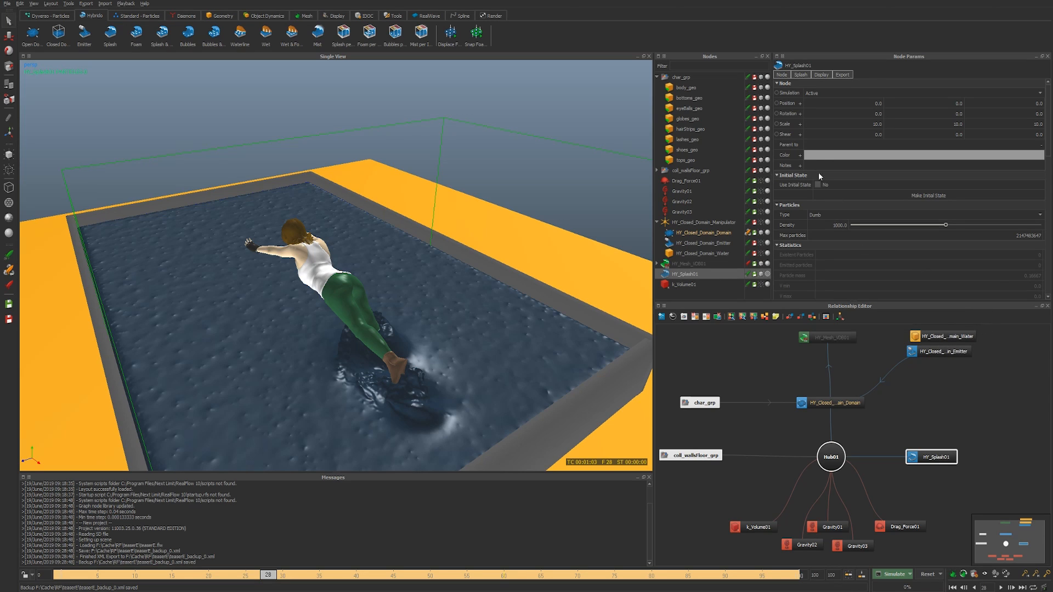
pyautogui.click(821, 214)
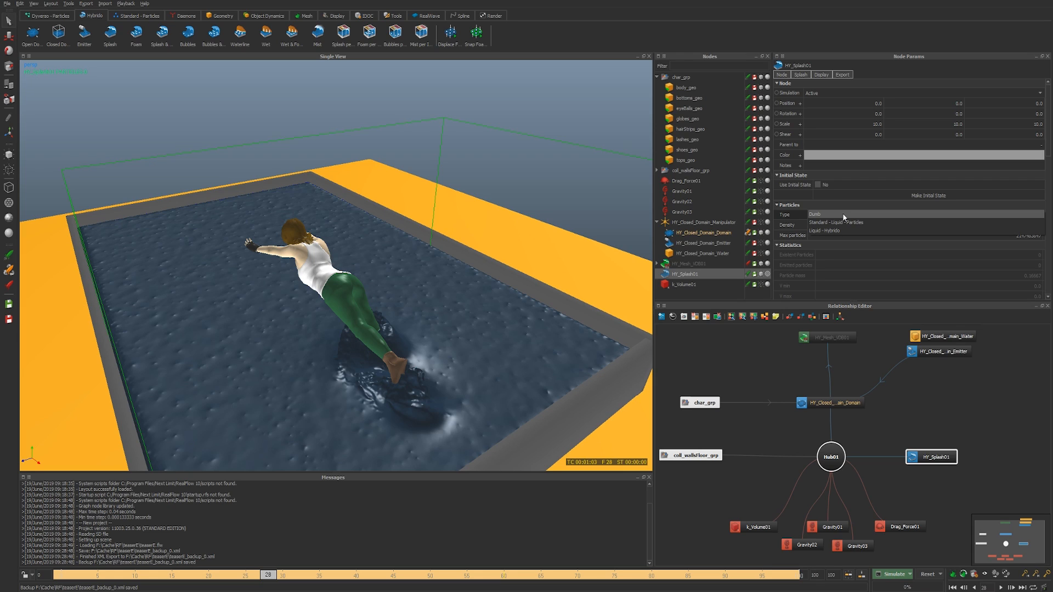
pyautogui.click(844, 212)
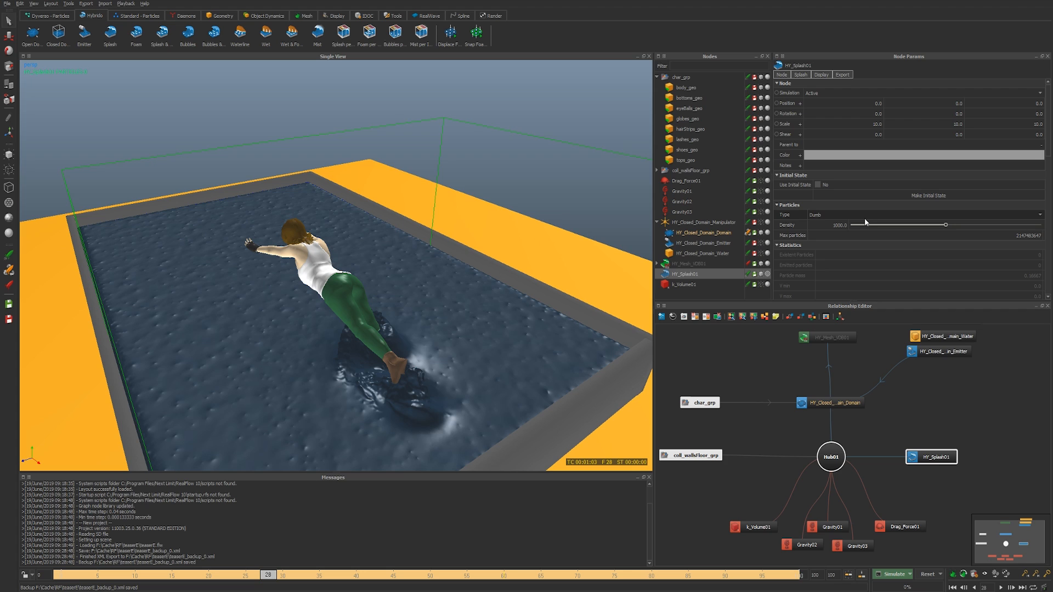
# Step: Try Liquid - Hybrido as the particle type of the HY_Splash01 node
pyautogui.keyDown('alt'); pyautogui.moveTo(477, 299); pyautogui.dragTo(416, 298); pyautogui.keyUp('alt')
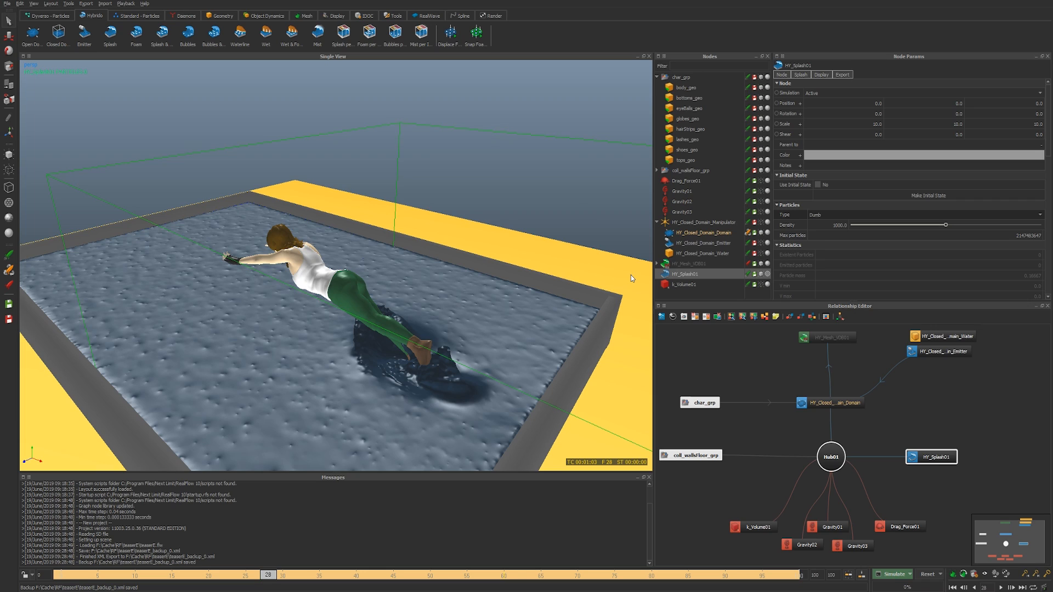
pyautogui.click(830, 215)
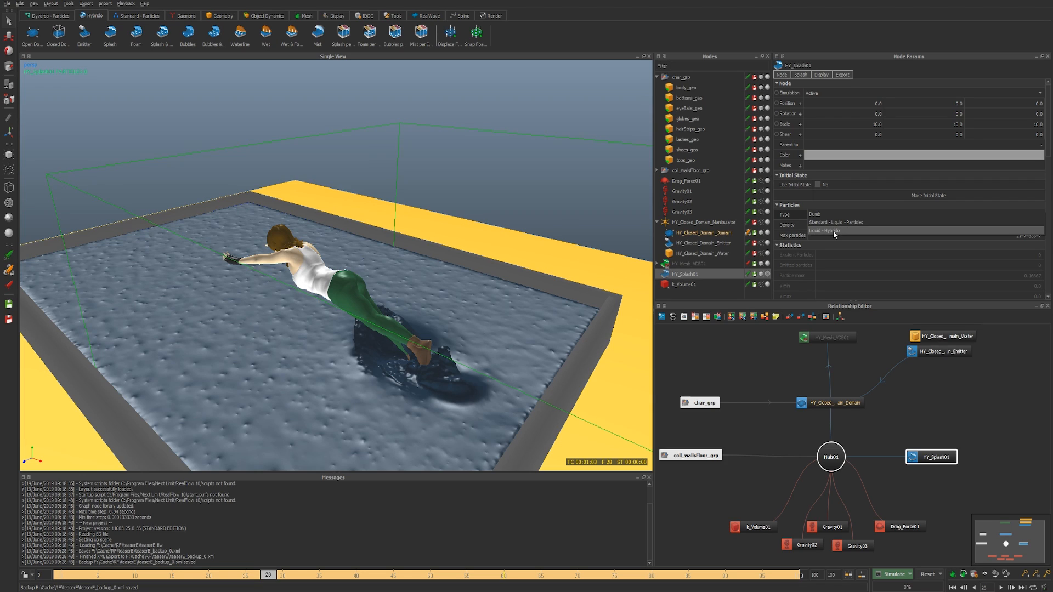
pyautogui.click(834, 231)
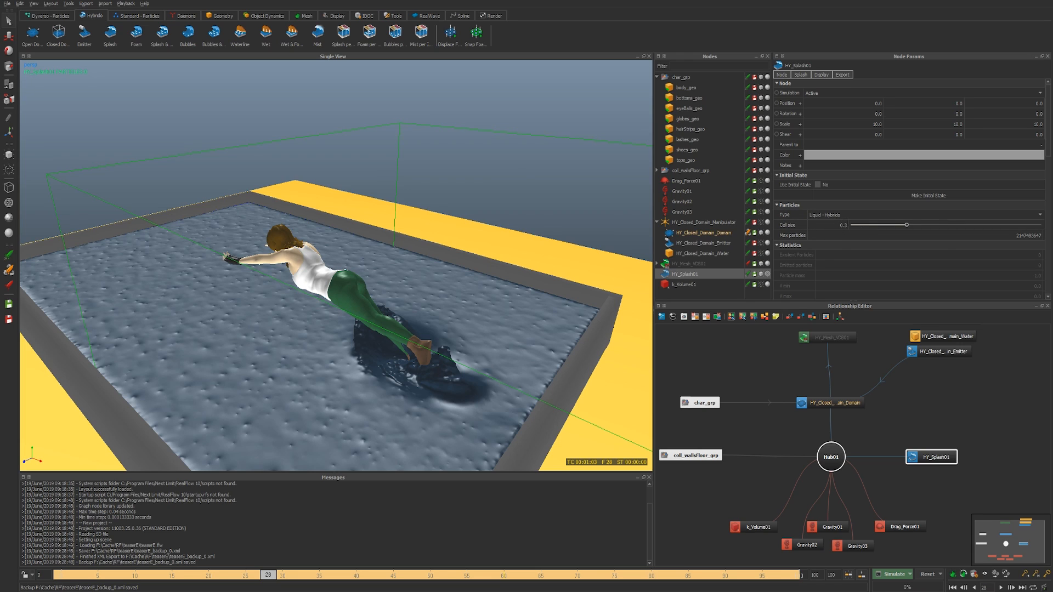
# Step: Set the HY_Splash01 particle type to Standard - Liquid - Particles
pyautogui.click(831, 216)
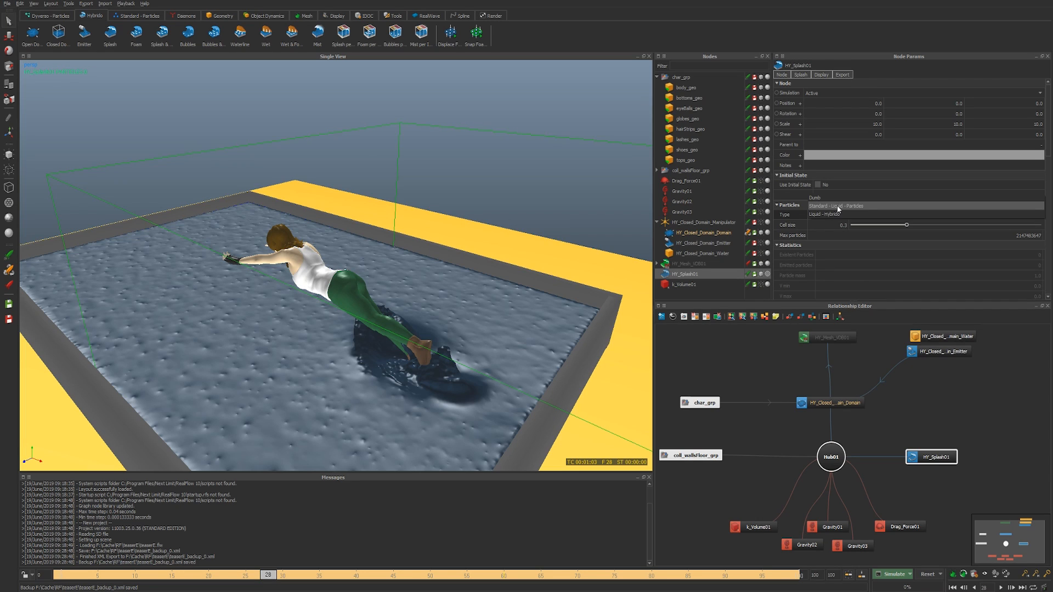
pyautogui.click(837, 206)
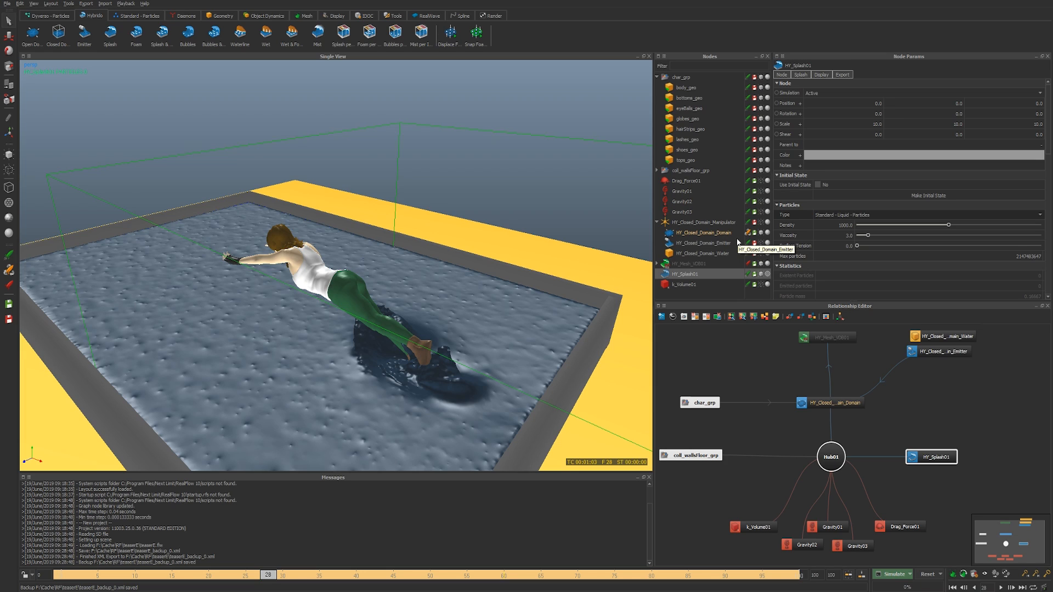
# Step: Examine the splash node's Splash Creation parameters and read the help for Angle threshold and Neighbors threshold
pyautogui.scroll(-2, 854, 254)
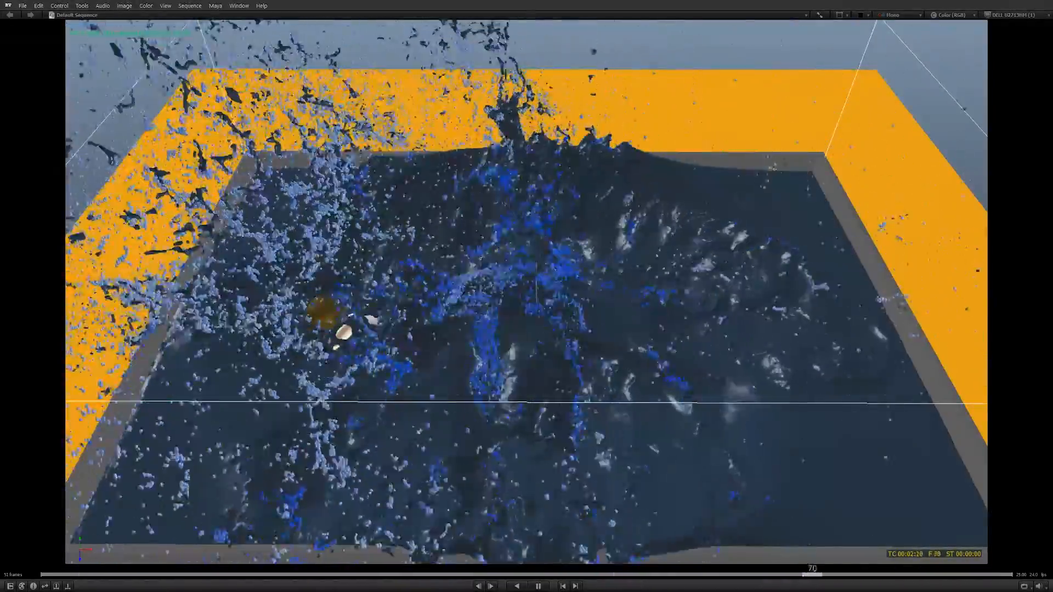
pyautogui.moveTo(57, 538); pyautogui.dragTo(421, 191)
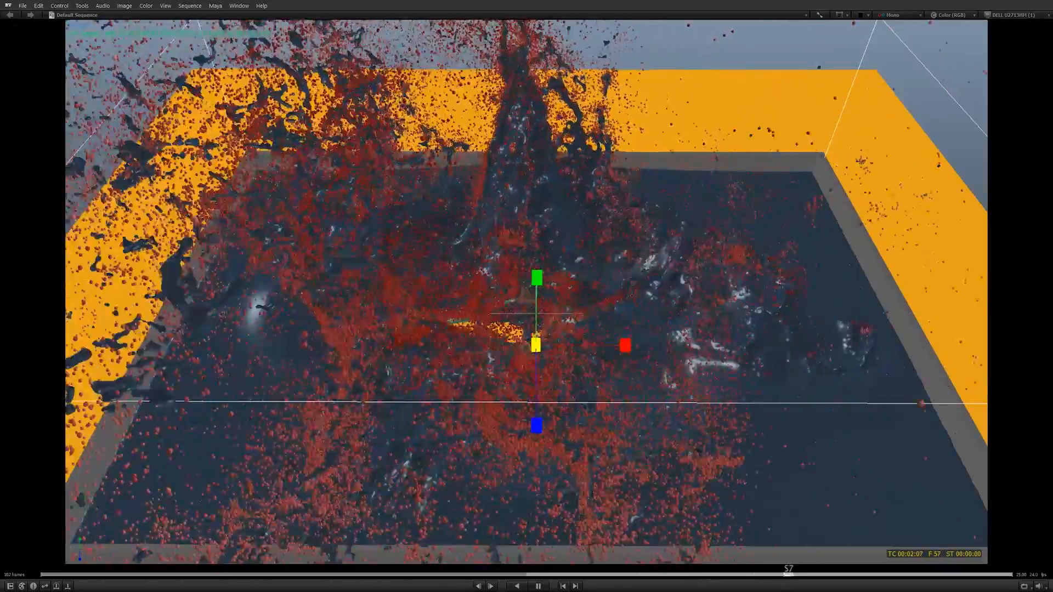
pyautogui.moveTo(56, 538); pyautogui.dragTo(520, 248)
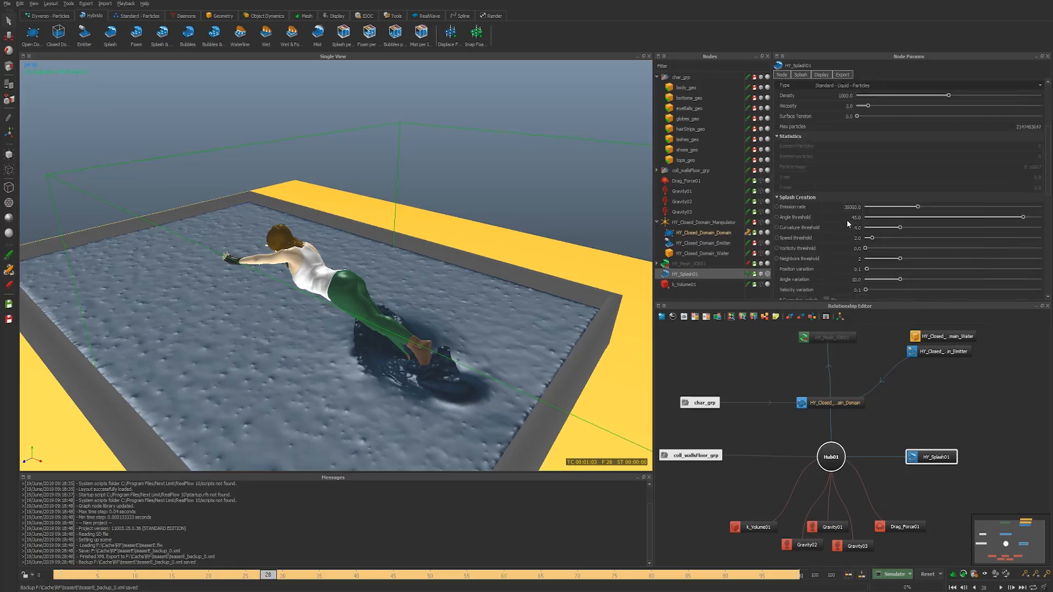
pyautogui.scroll(-3, 847, 220)
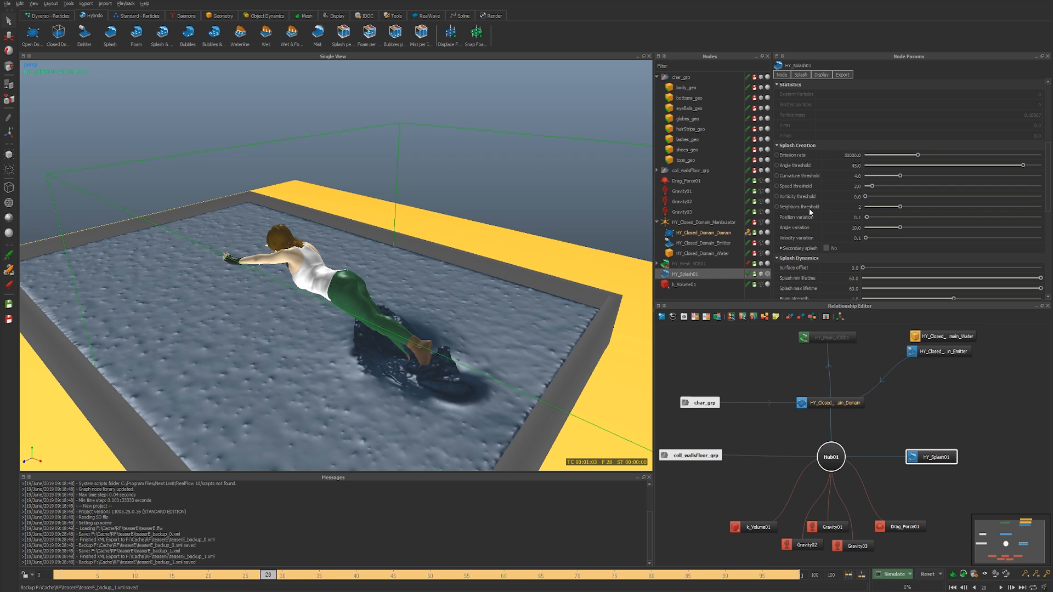
pyautogui.keyDown('alt'); pyautogui.moveTo(507, 201); pyautogui.dragTo(531, 223); pyautogui.keyUp('alt')
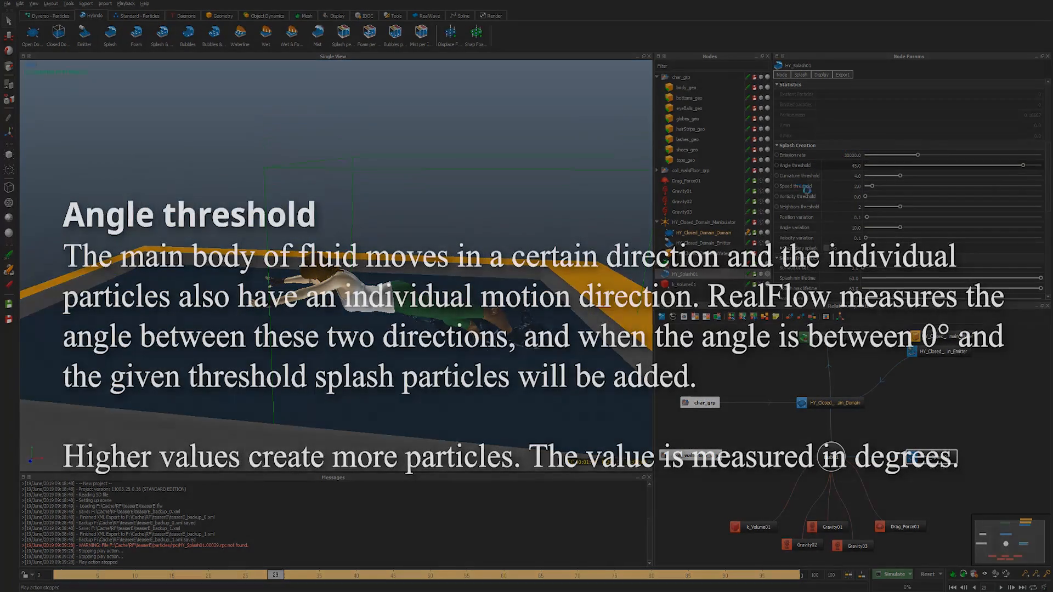
pyautogui.click(798, 166)
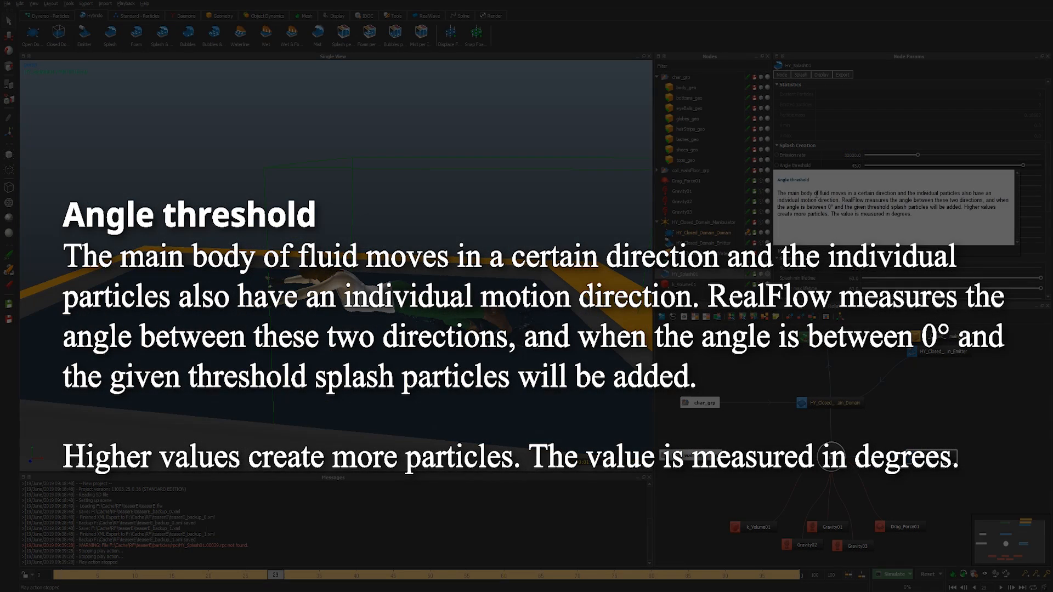
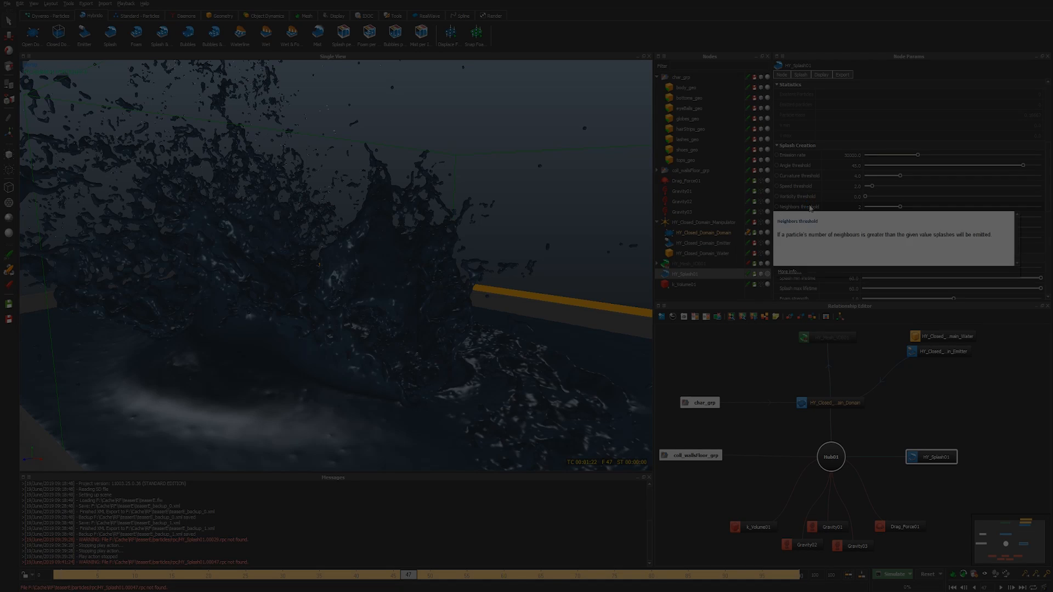
pyautogui.moveTo(823, 235); pyautogui.dragTo(945, 235)
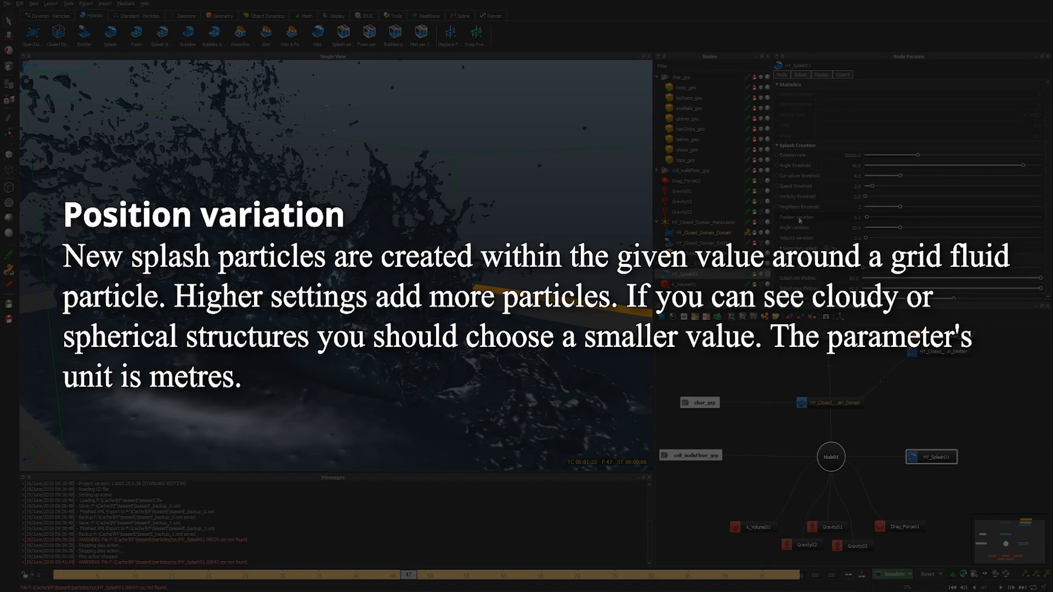
# Step: Compare the recorded splash clips for different Position variation, Angle variation and Velocity variation values in the RV player
pyautogui.moveTo(800, 221)
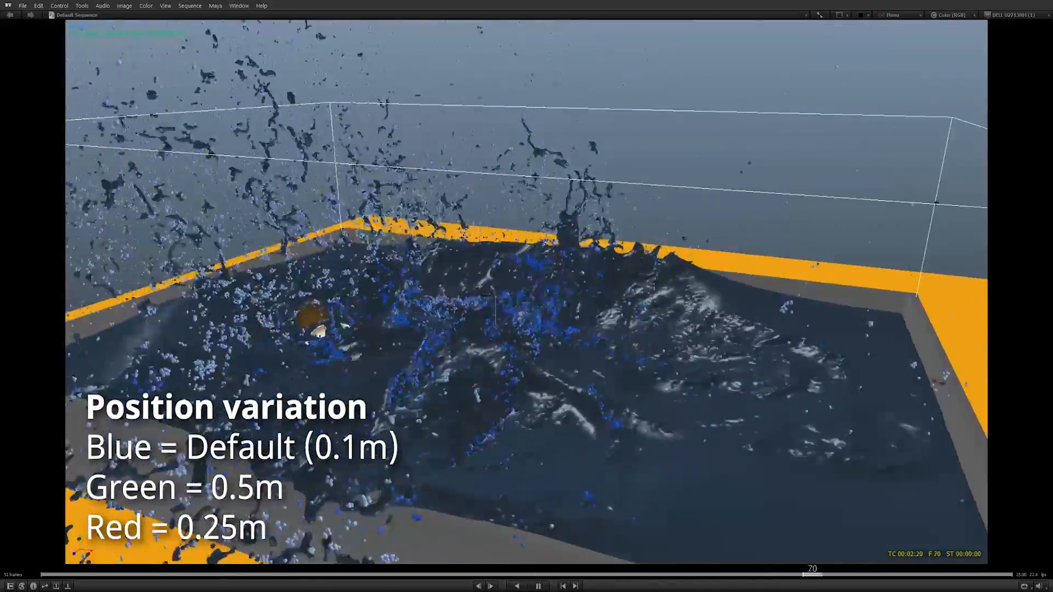
pyautogui.moveTo(1051, 263); pyautogui.dragTo(445, 263)
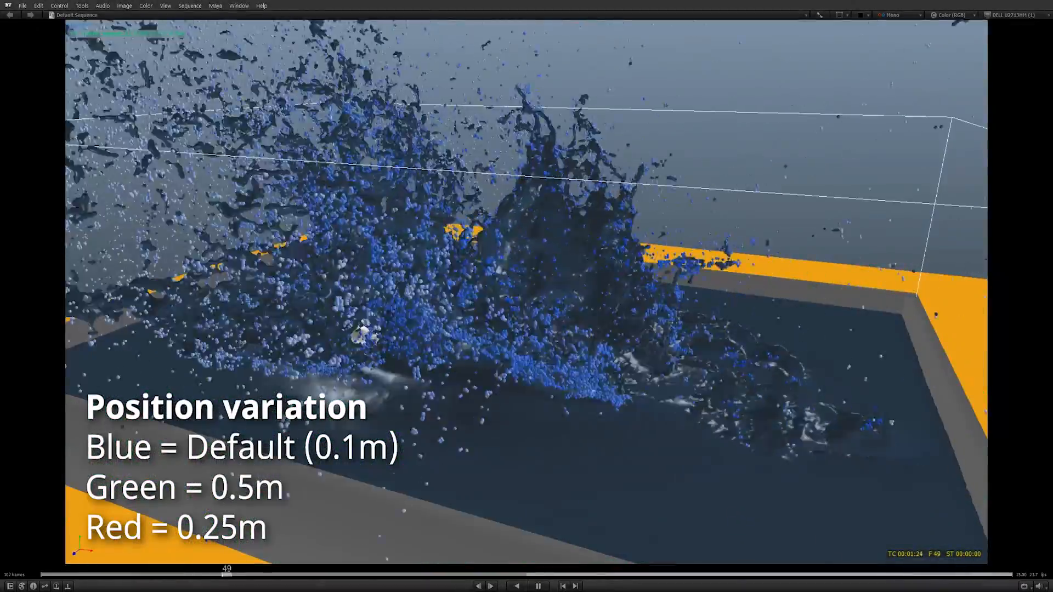
pyautogui.moveTo(0, 332); pyautogui.dragTo(218, 212)
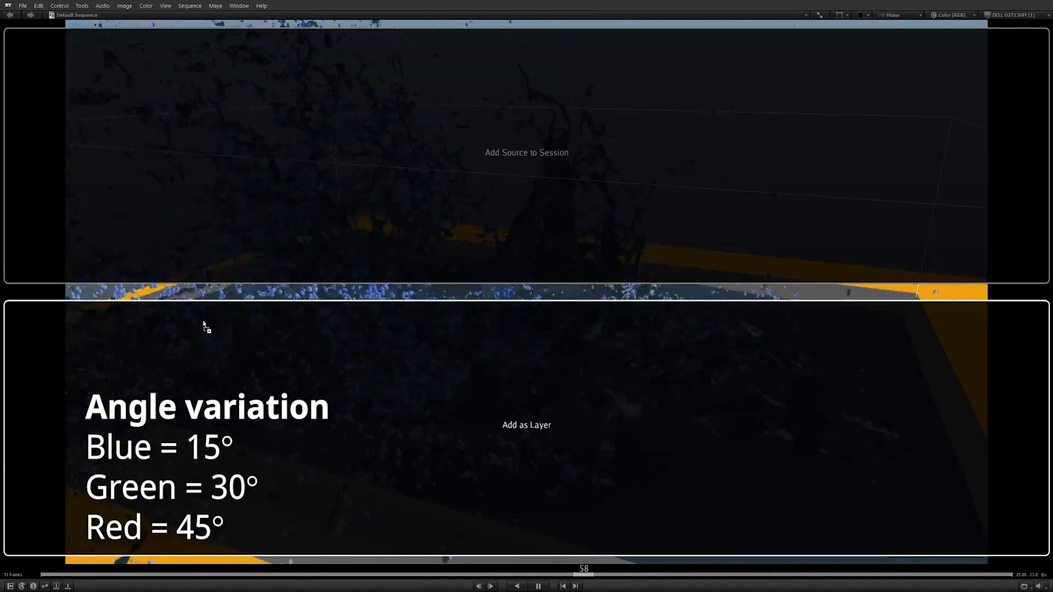
pyautogui.moveTo(202, 325); pyautogui.dragTo(272, 192)
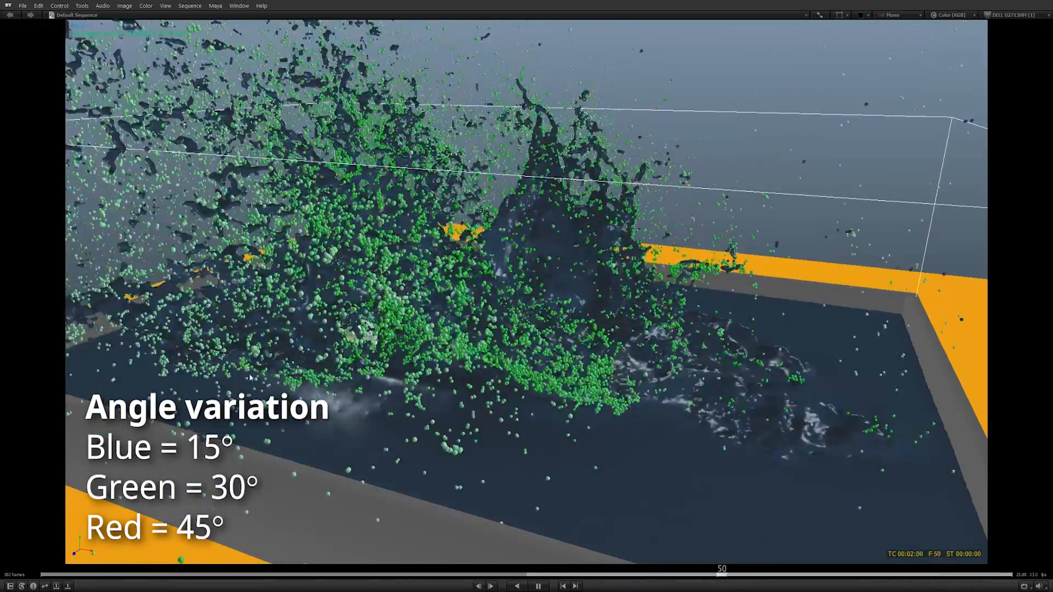
pyautogui.moveTo(235, 274); pyautogui.dragTo(311, 163)
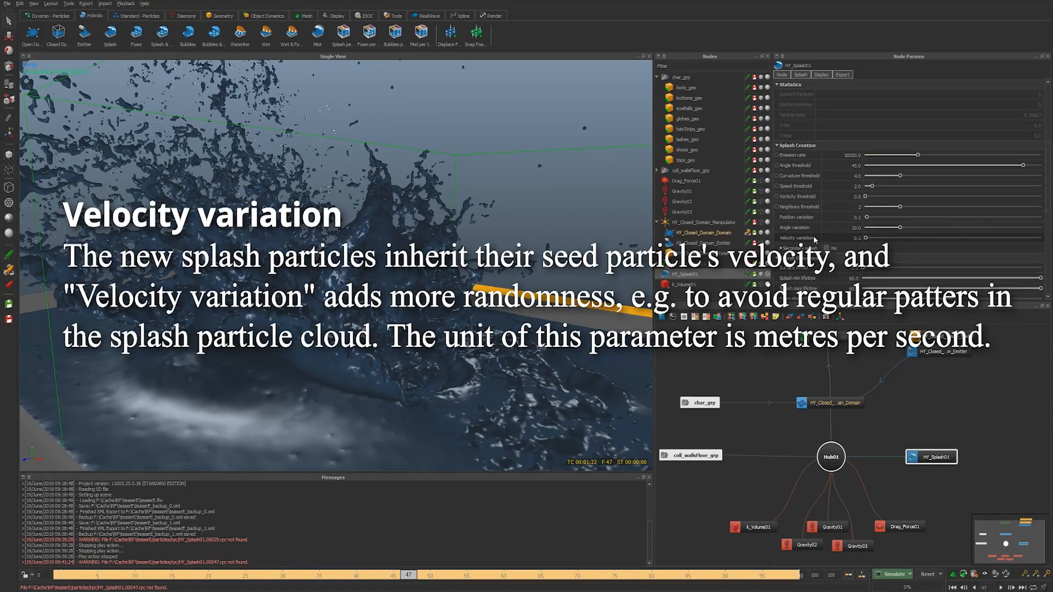
pyautogui.moveTo(815, 240)
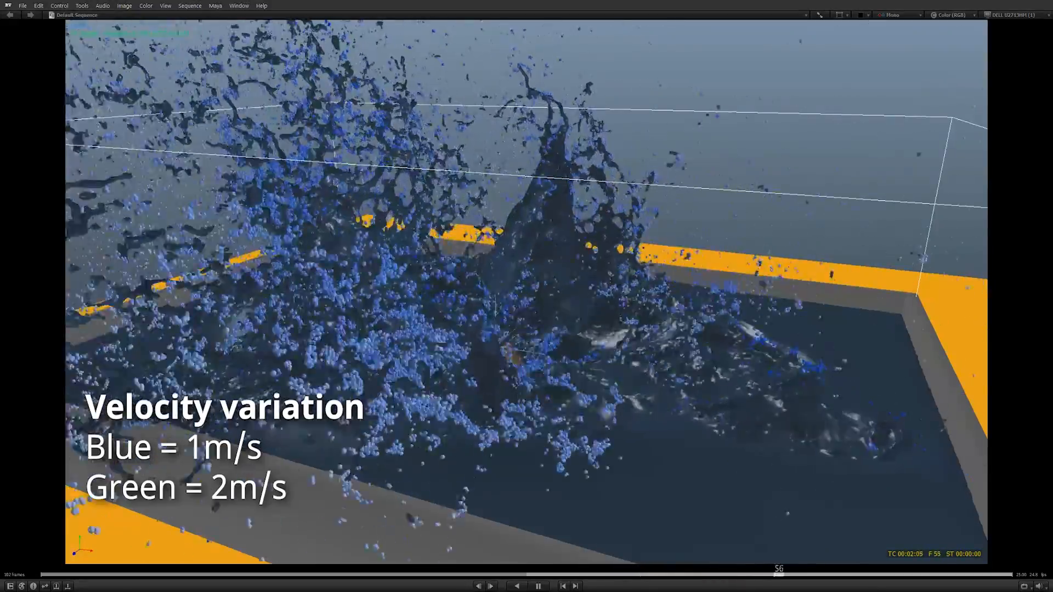
pyautogui.moveTo(389, 587); pyautogui.dragTo(384, 213)
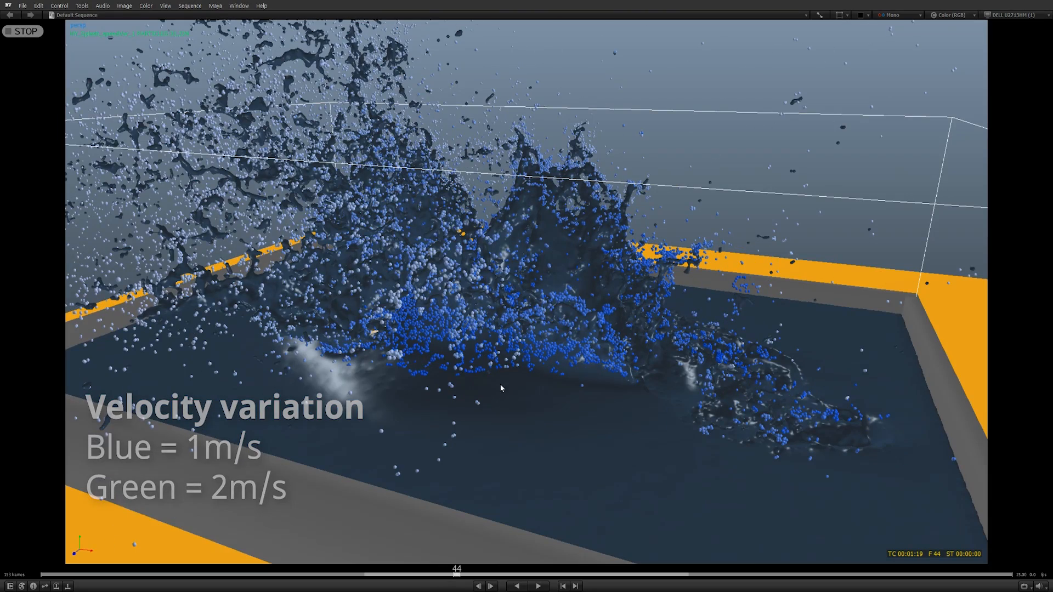
pyautogui.press('space')
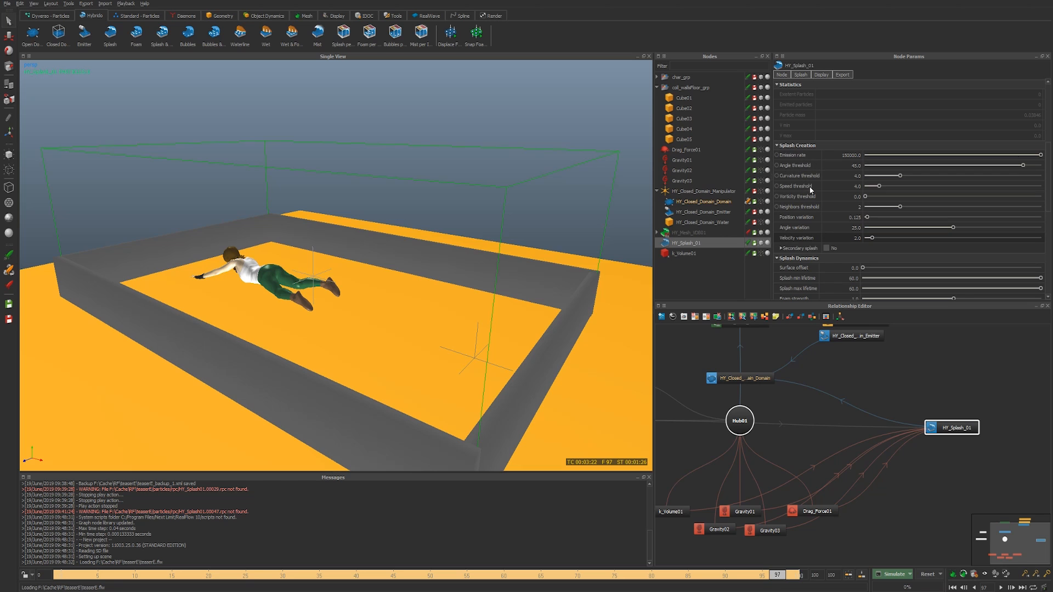
# Step: Inspect the pool scene and the Emission rate value of the HY_Splash_01 node
pyautogui.scroll(3, 389, 322)
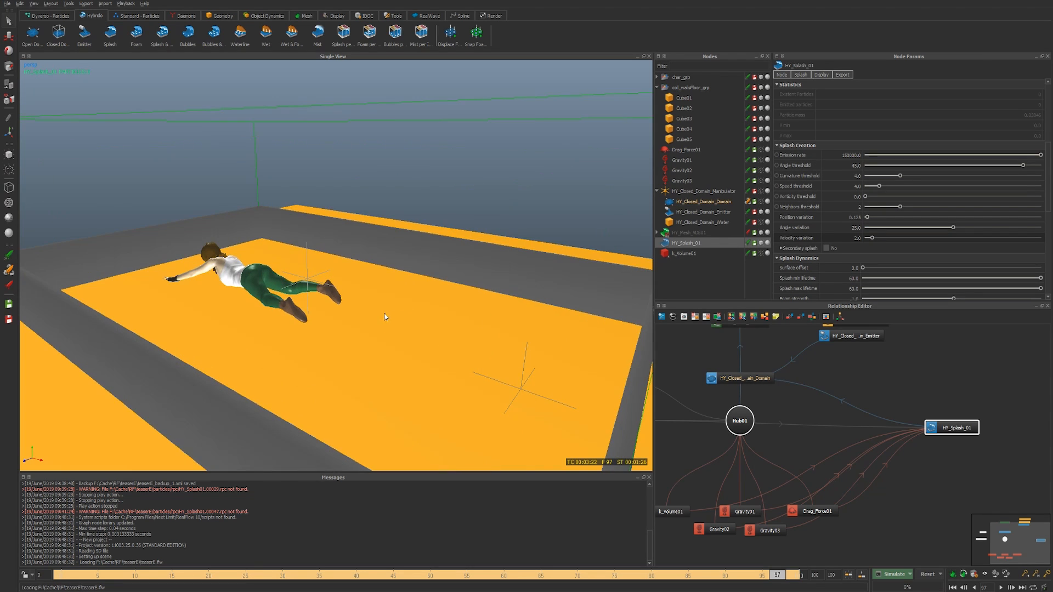
pyautogui.scroll(-3, 328, 317)
pyautogui.keyDown('alt'); pyautogui.moveTo(343, 315); pyautogui.dragTo(383, 314); pyautogui.keyUp('alt')
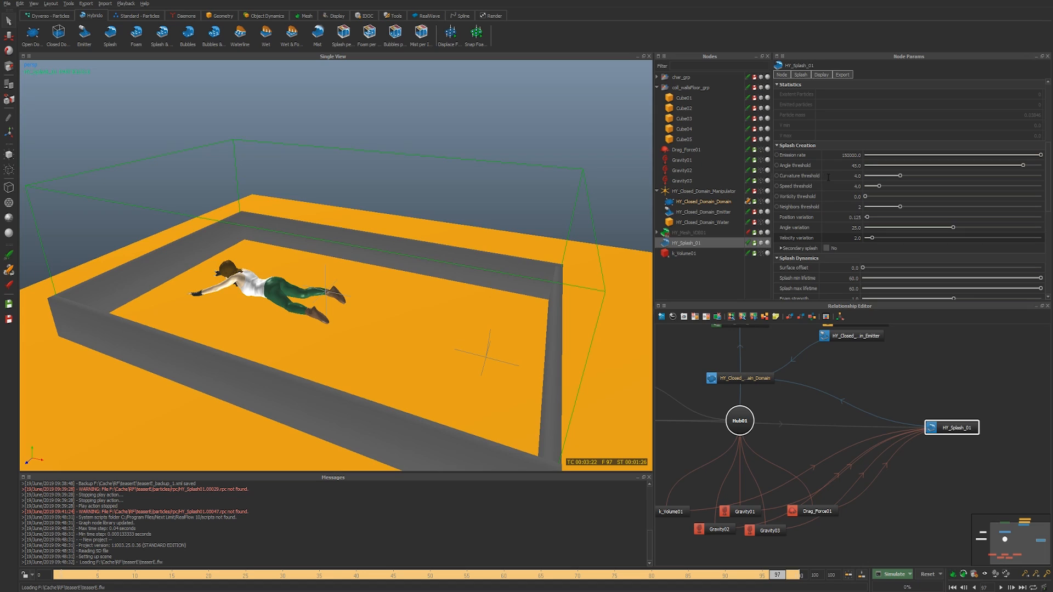
pyautogui.click(837, 156)
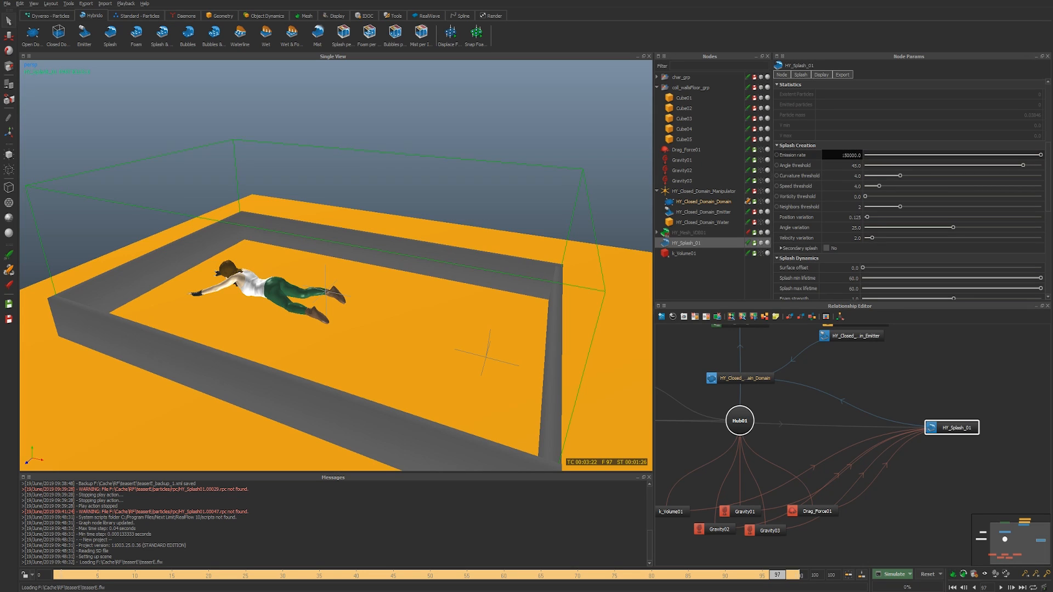
pyautogui.moveTo(842, 155); pyautogui.dragTo(850, 155)
pyautogui.click(849, 155)
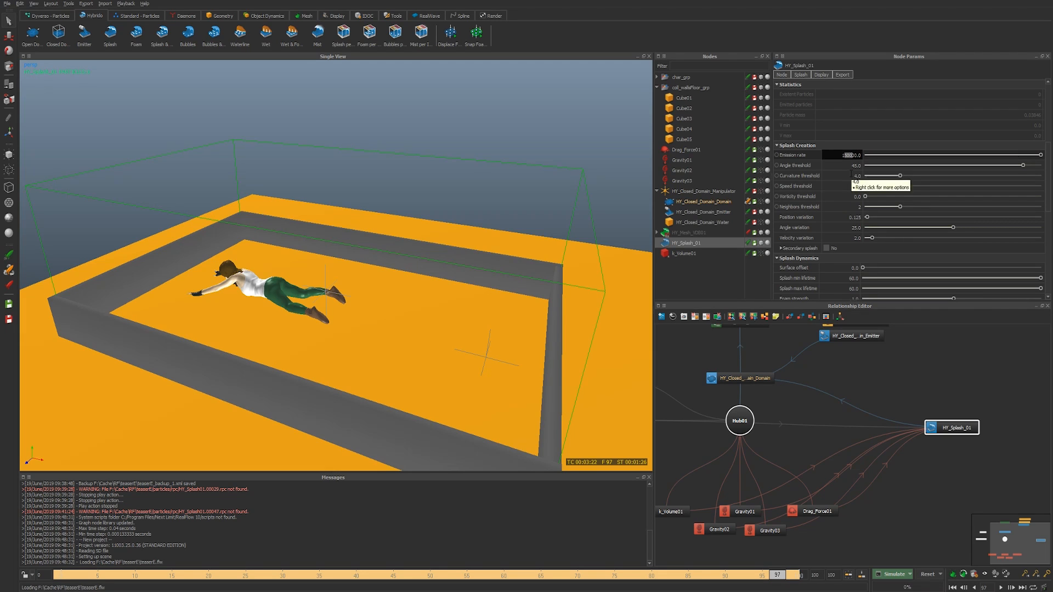
pyautogui.click(848, 155)
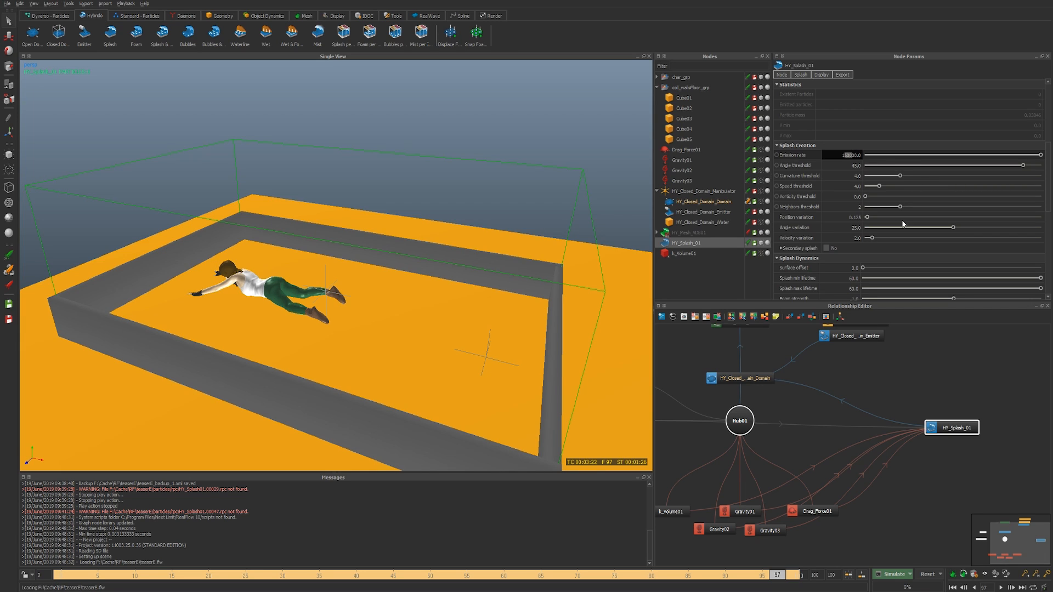
pyautogui.press('Right')
pyautogui.press('Right')
# Step: Go to frame 55 and examine the HY_Splash_01 particles around the diving character up close
pyautogui.click(465, 576)
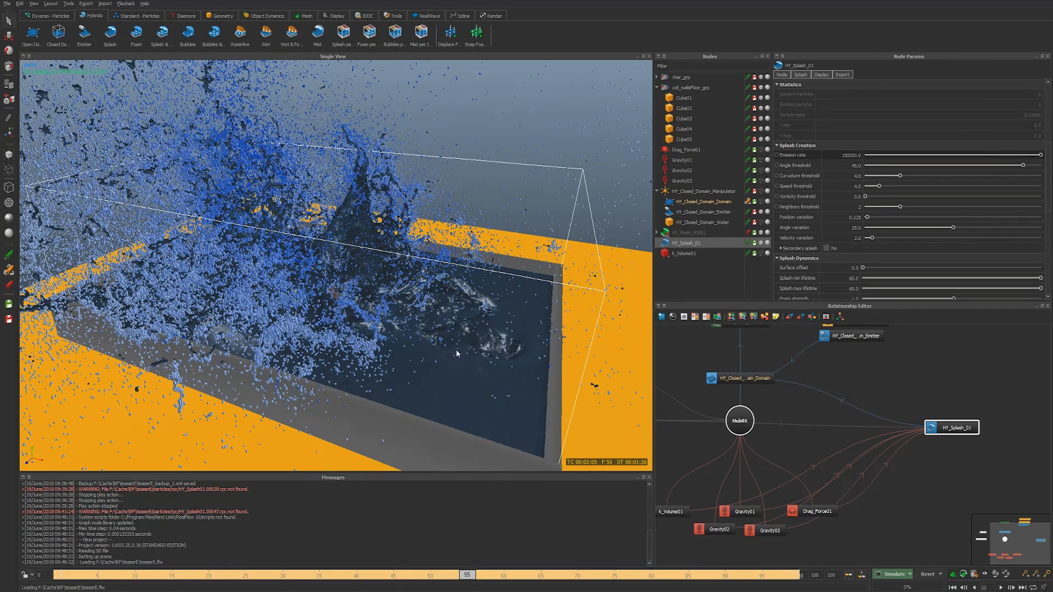
pyautogui.scroll(6, 363, 329)
pyautogui.keyDown('alt'); pyautogui.moveTo(364, 323); pyautogui.dragTo(434, 392); pyautogui.keyUp('alt')
pyautogui.scroll(3, 349, 358)
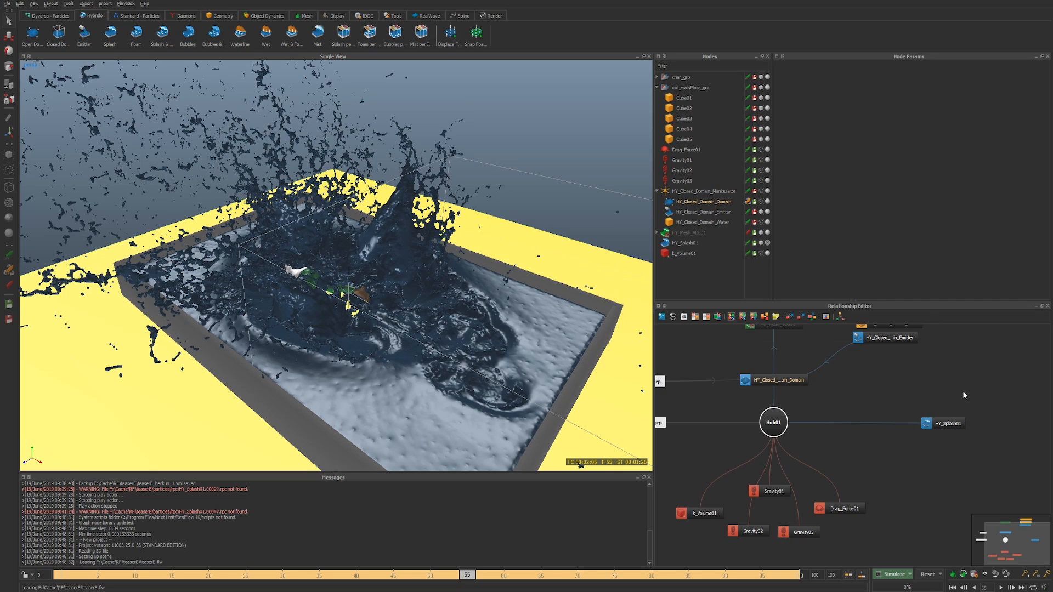
# Step: Select the HY_Splash01 node and expand its Secondary splash settings under Splash Creation
pyautogui.click(947, 423)
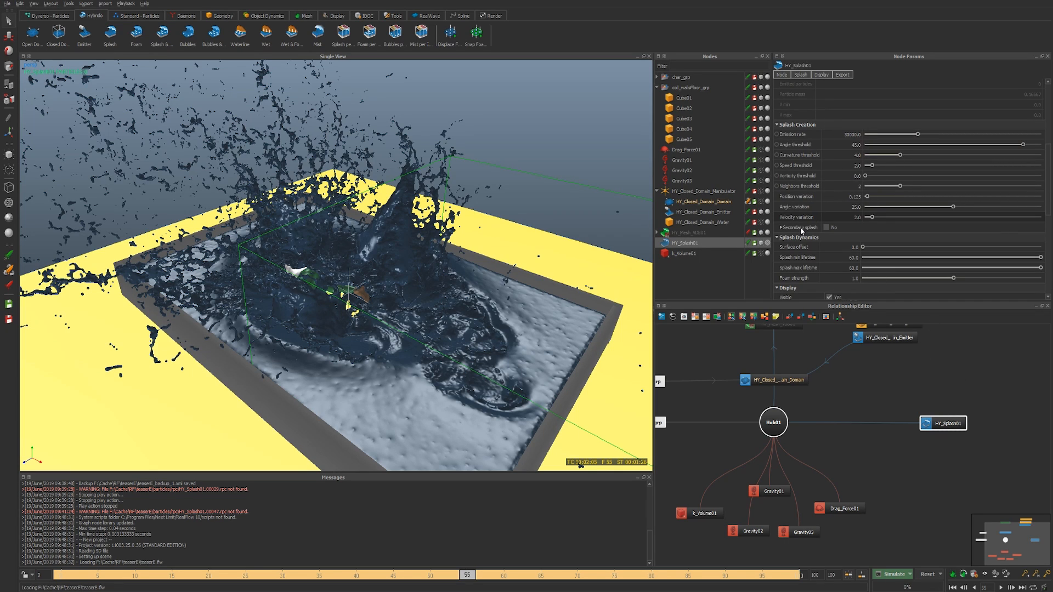
pyautogui.keyDown('alt'); pyautogui.moveTo(436, 282); pyautogui.dragTo(348, 281, button='middle'); pyautogui.keyUp('alt')
pyautogui.keyDown('alt'); pyautogui.moveTo(347, 280); pyautogui.dragTo(362, 282); pyautogui.keyUp('alt')
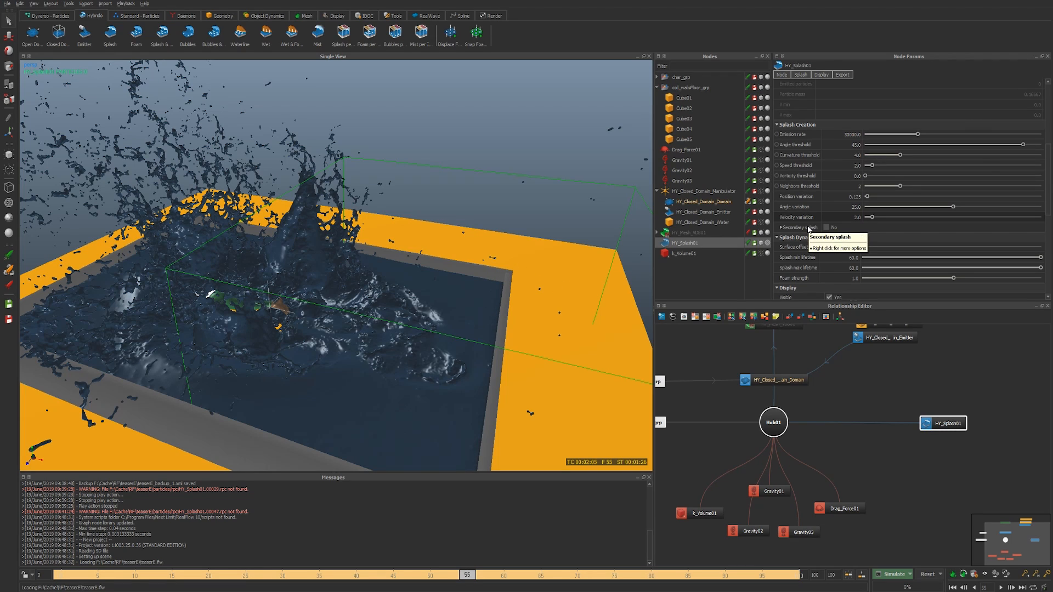
pyautogui.click(785, 228)
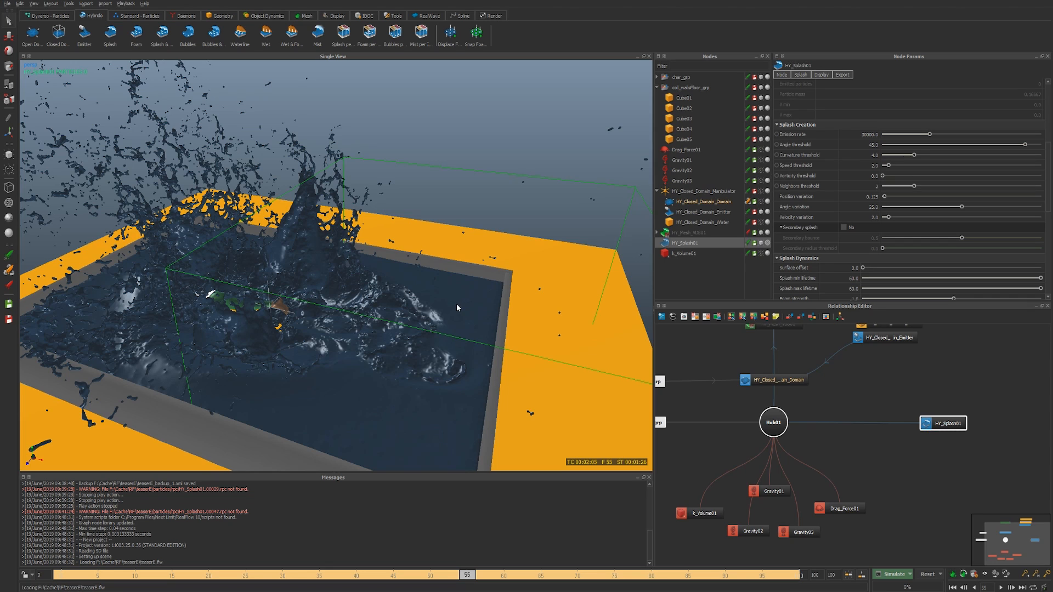
pyautogui.keyDown('alt'); pyautogui.moveTo(439, 321); pyautogui.dragTo(461, 316); pyautogui.keyUp('alt')
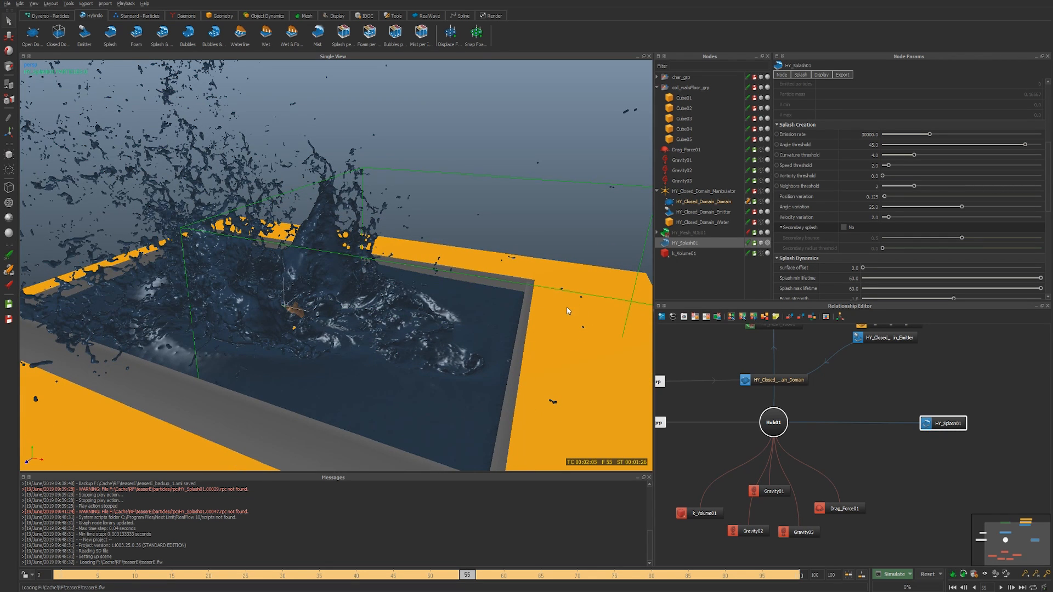
# Step: Try a Splash min lifetime of 5 and a Splash max lifetime of 10 for HY_Splash01, and undo both changes
pyautogui.scroll(-3, 795, 272)
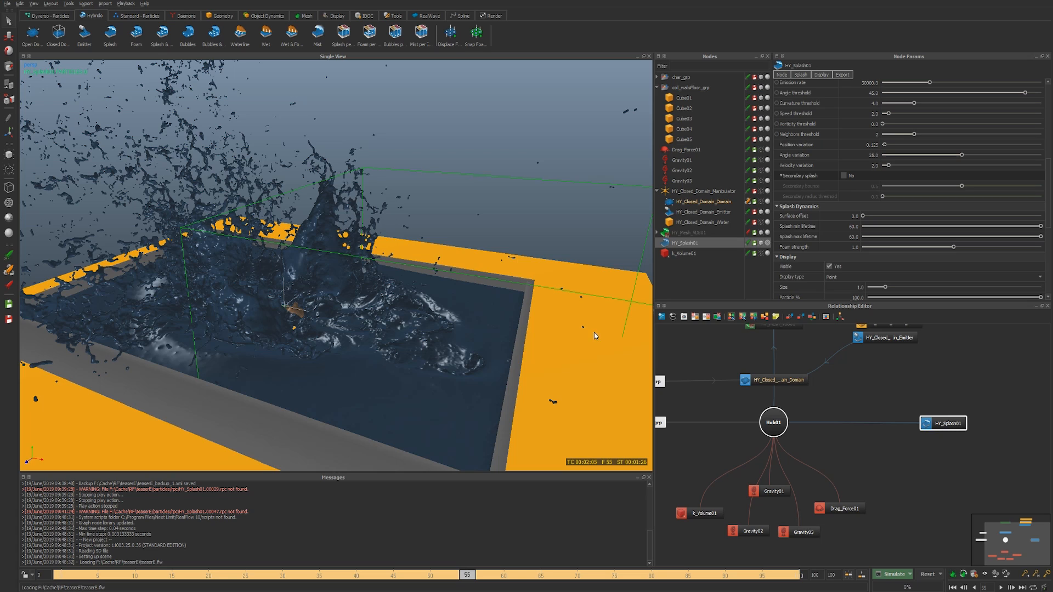
pyautogui.click(847, 226)
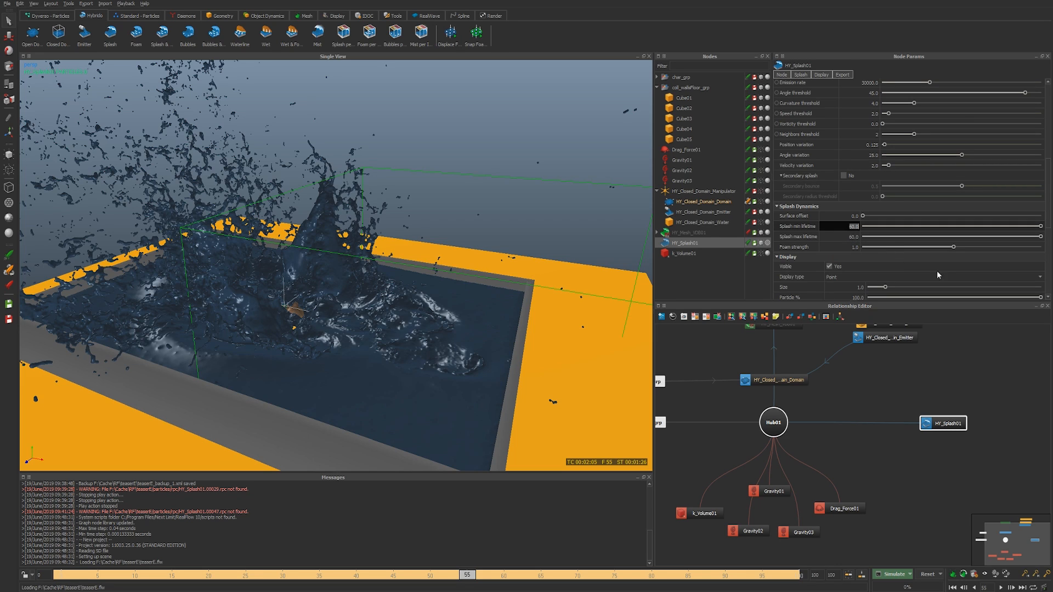
pyautogui.write('5')
pyautogui.press('Tab')
pyautogui.write('10')
pyautogui.press('Return')
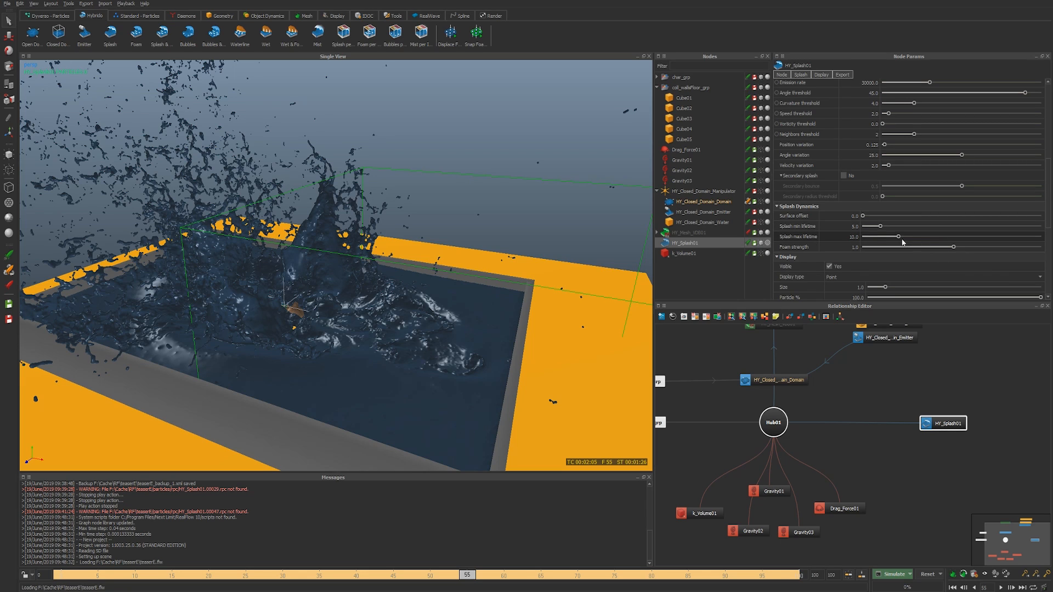
pyautogui.hotkey('ctrl', 'z')
pyautogui.hotkey('ctrl', 'z')
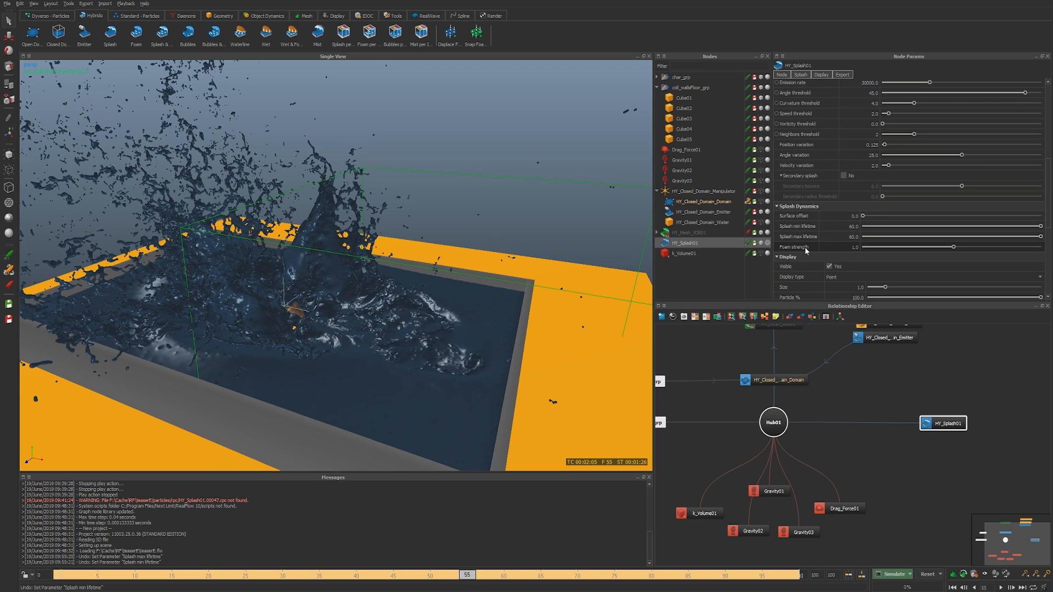
# Step: Examine the splash at frame 55 from several angles alongside the Splash Creation parameters
pyautogui.scroll(2, 805, 247)
pyautogui.keyDown('alt'); pyautogui.moveTo(351, 334); pyautogui.dragTo(375, 348); pyautogui.keyUp('alt')
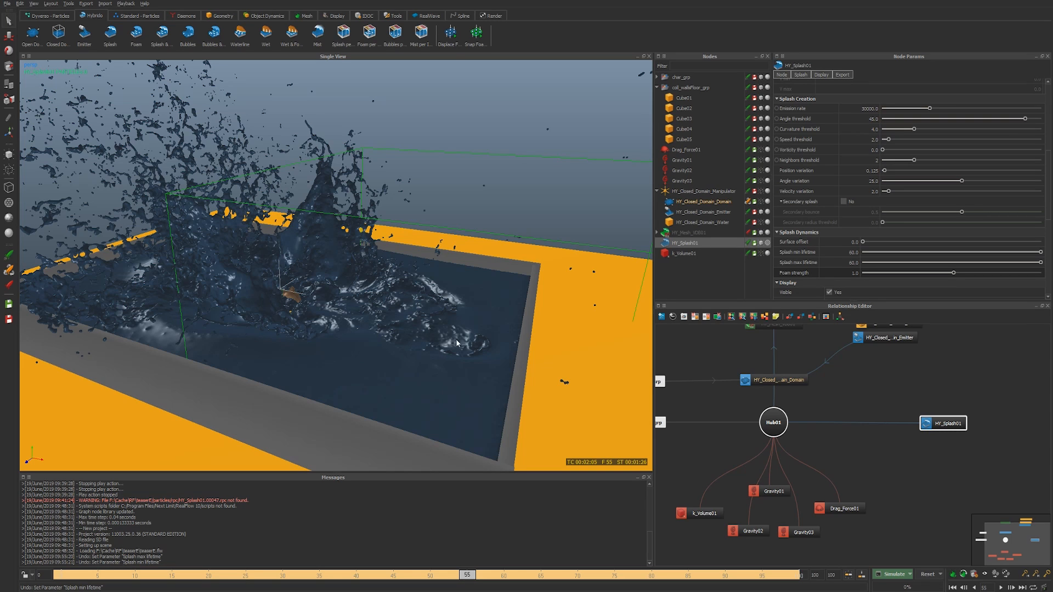
pyautogui.scroll(2, 900, 234)
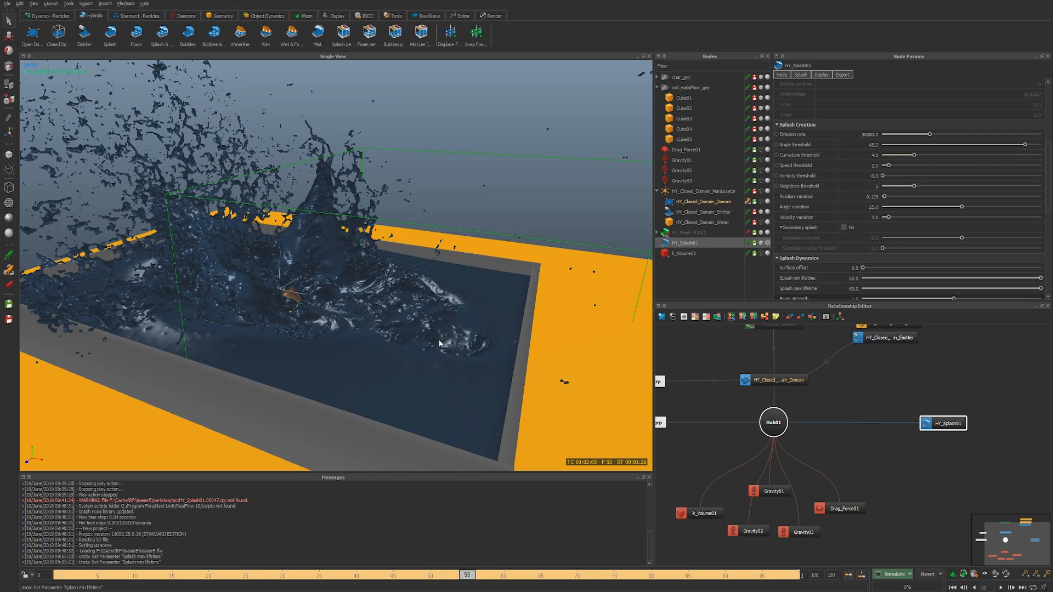
pyautogui.keyDown('alt'); pyautogui.moveTo(552, 327); pyautogui.dragTo(315, 328); pyautogui.keyUp('alt')
pyautogui.press('w')
pyautogui.keyDown('alt'); pyautogui.moveTo(314, 328); pyautogui.dragTo(347, 335, button='right'); pyautogui.keyUp('alt')
pyautogui.keyDown('alt'); pyautogui.moveTo(347, 336); pyautogui.dragTo(371, 329, button='middle'); pyautogui.keyUp('alt')
pyautogui.keyDown('alt'); pyautogui.moveTo(372, 329); pyautogui.dragTo(369, 325, button='right'); pyautogui.keyUp('alt')
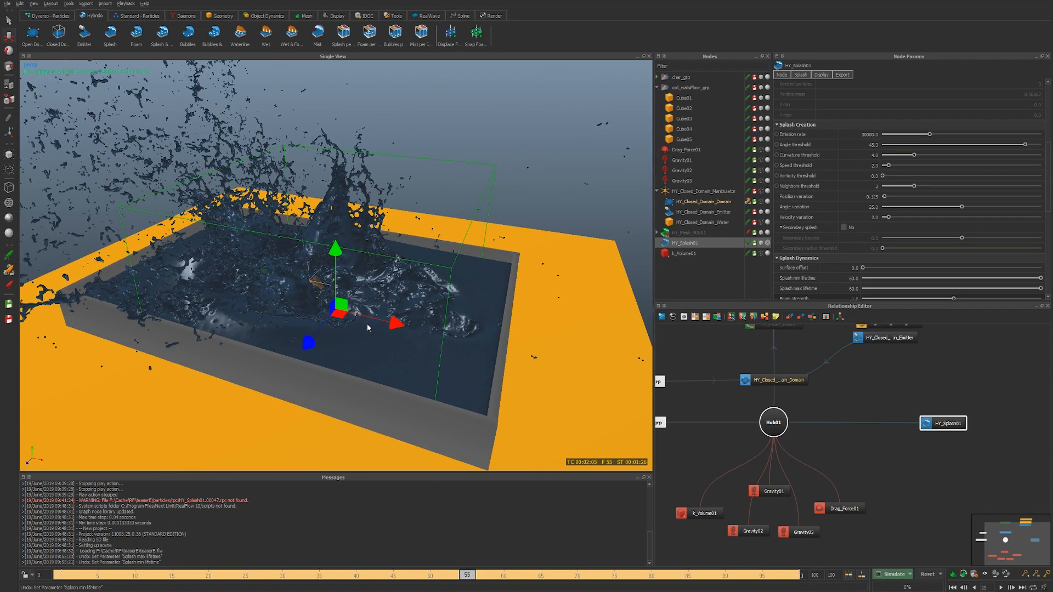
pyautogui.keyDown('alt'); pyautogui.moveTo(364, 334); pyautogui.dragTo(321, 305); pyautogui.keyUp('alt')
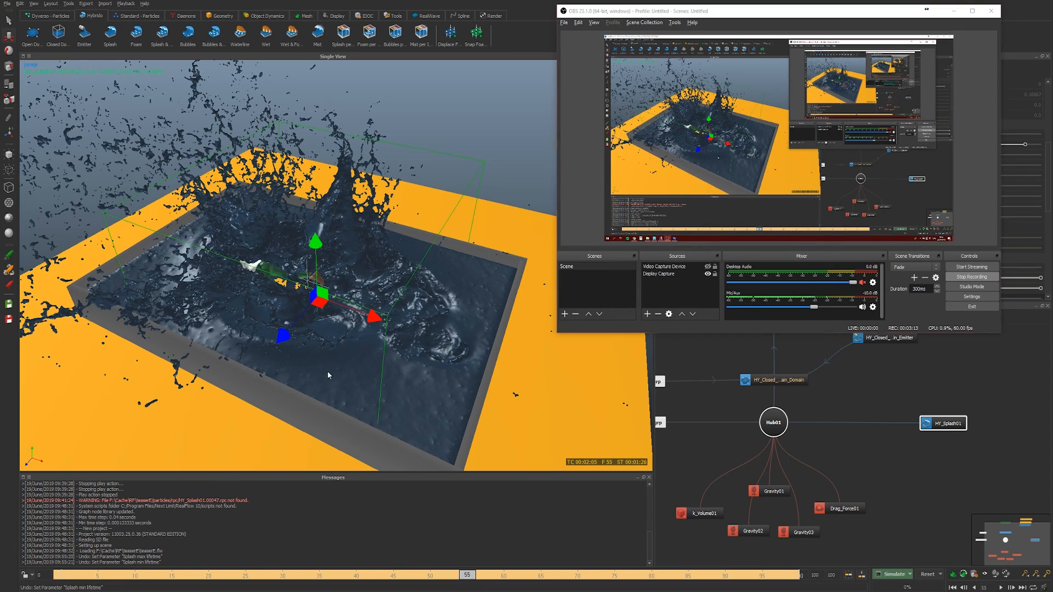
# Step: Look at the vertical shark reference photo in the browser and return to the splash scene
pyautogui.moveTo(93, 591)
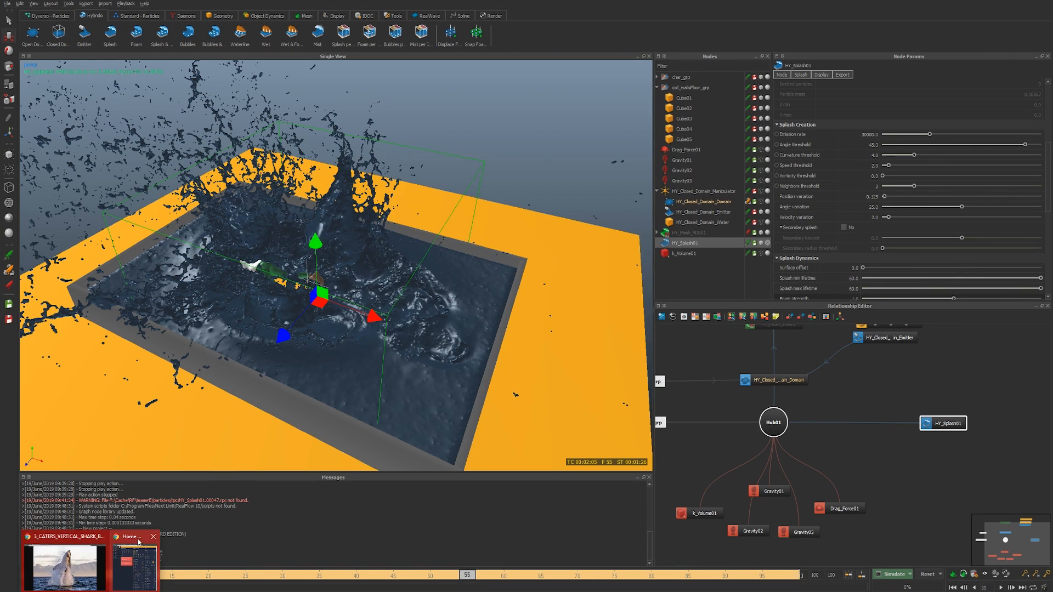
pyautogui.click(61, 570)
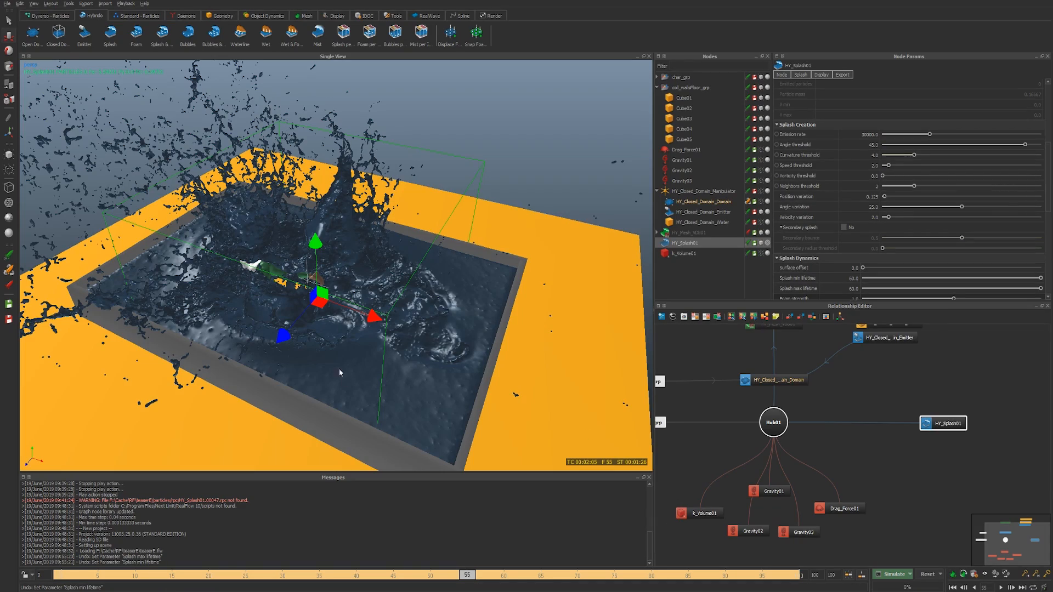
pyautogui.moveTo(339, 369)
pyautogui.keyDown('alt'); pyautogui.mouseDown()
pyautogui.moveTo(328, 356)
pyautogui.moveTo(295, 368)
pyautogui.moveTo(367, 395)
pyautogui.moveTo(398, 381)
pyautogui.moveTo(314, 369)
pyautogui.moveTo(336, 386)
pyautogui.moveTo(373, 364)
pyautogui.moveTo(348, 376)
pyautogui.mouseUp(); pyautogui.keyUp('alt')
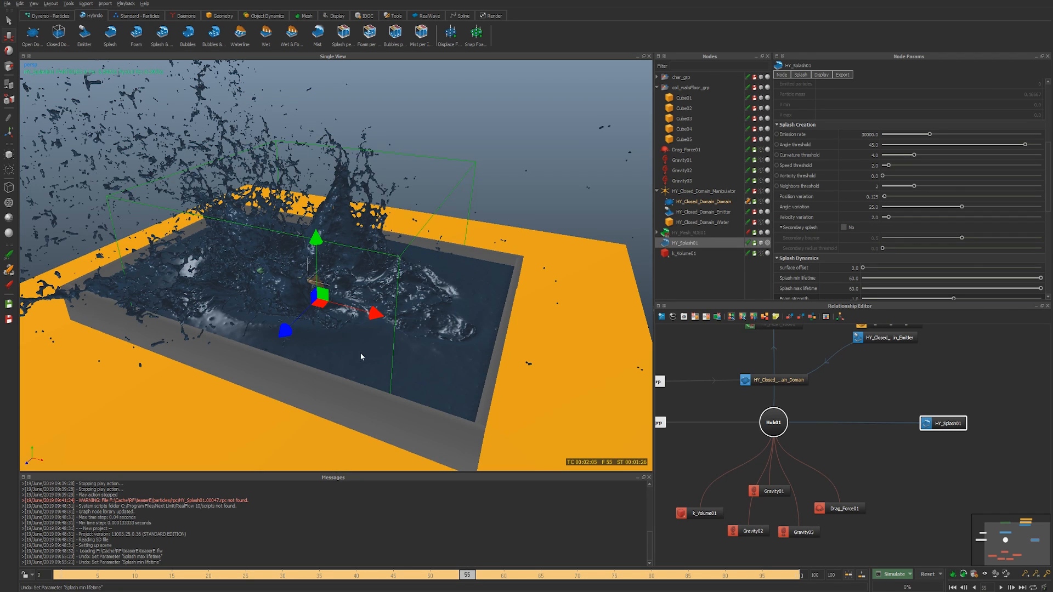
# Step: Go to frame 41 and examine the splash and the domain bounds from above and from a low side view
pyautogui.click(364, 575)
pyautogui.keyDown('alt'); pyautogui.moveTo(372, 469); pyautogui.dragTo(324, 312); pyautogui.keyUp('alt')
pyautogui.press('r')
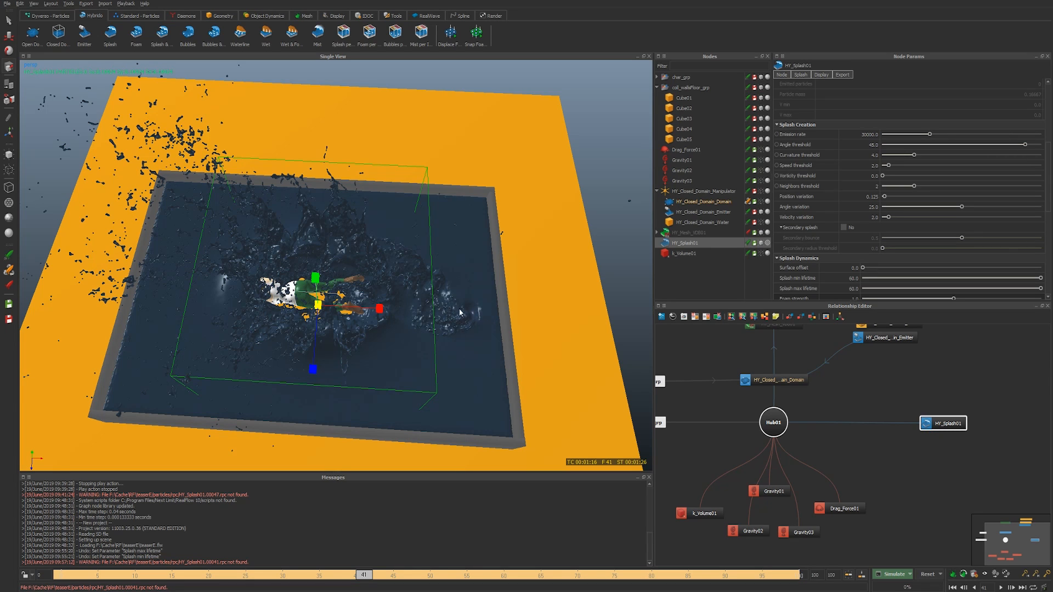
pyautogui.keyDown('alt'); pyautogui.moveTo(415, 359); pyautogui.dragTo(506, 342); pyautogui.keyUp('alt')
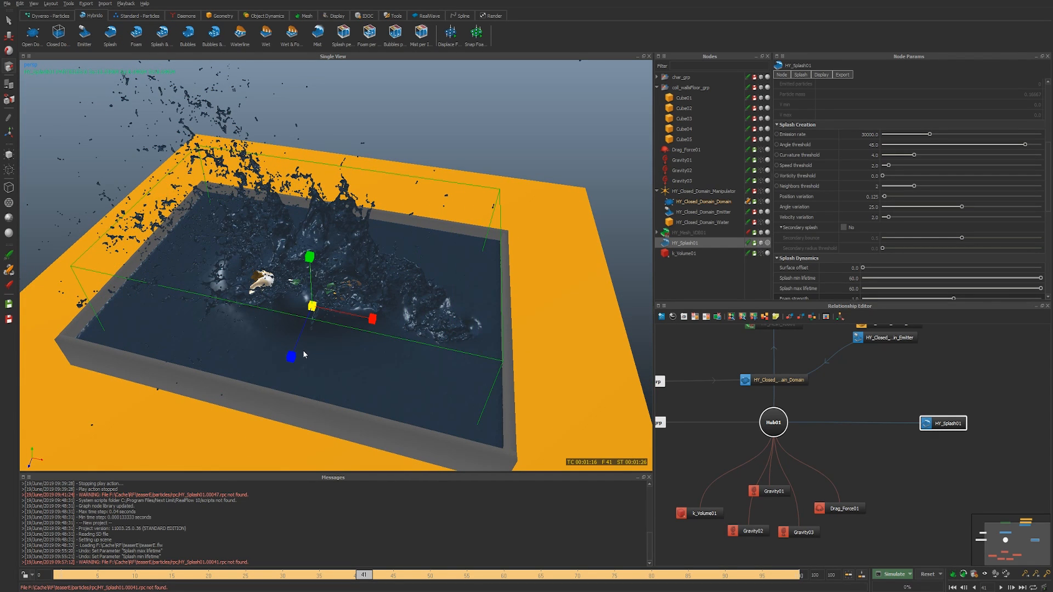
pyautogui.keyDown('alt'); pyautogui.moveTo(394, 358); pyautogui.dragTo(324, 130); pyautogui.keyUp('alt')
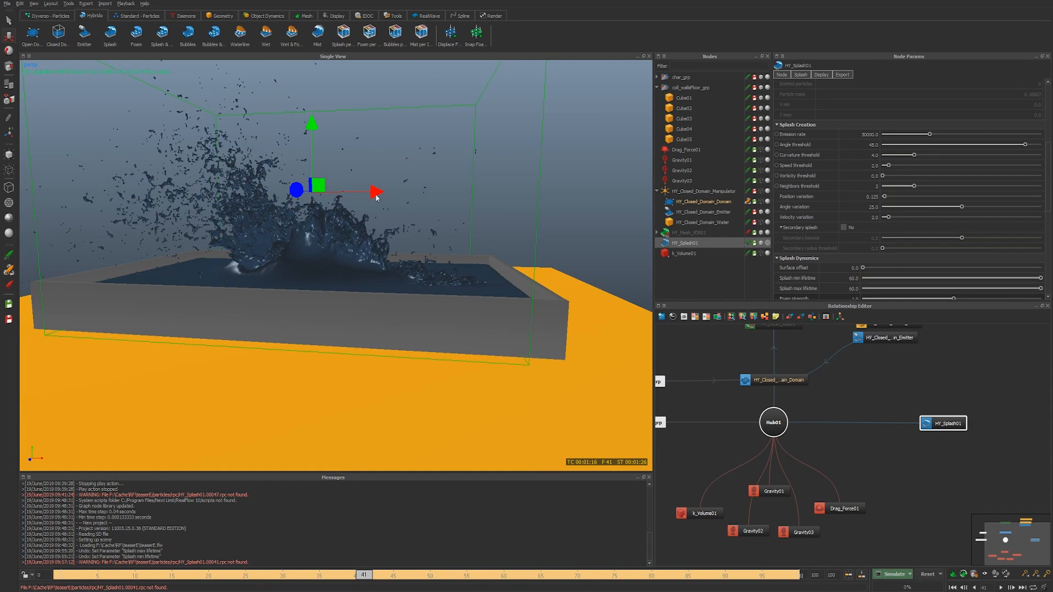
pyautogui.keyDown('alt'); pyautogui.moveTo(377, 197); pyautogui.dragTo(371, 303); pyautogui.keyUp('alt')
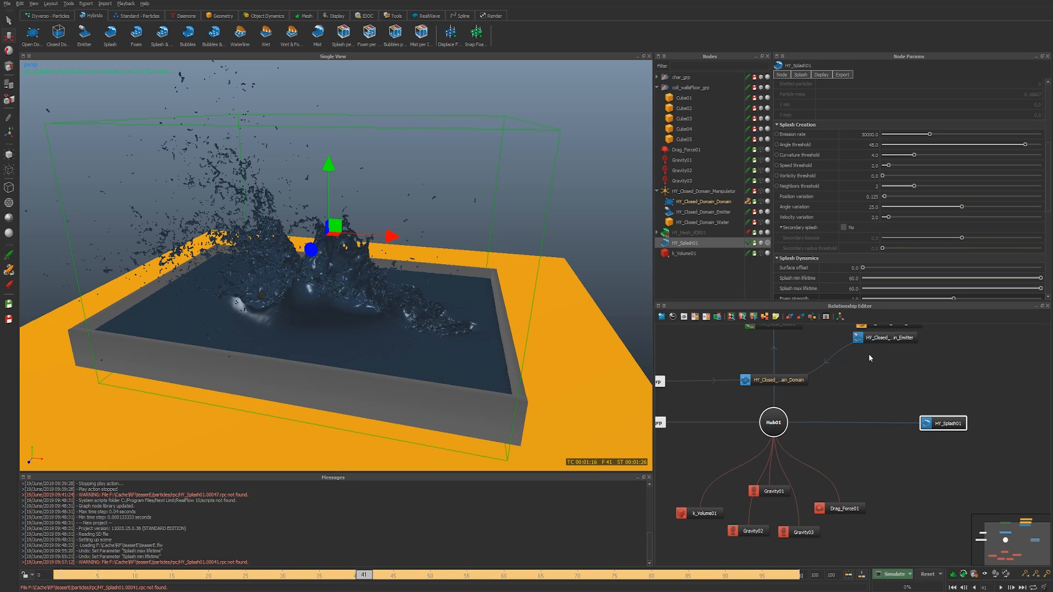
# Step: Change the simulation state of the HY_Closed_Domain_Domain node
pyautogui.click(748, 202)
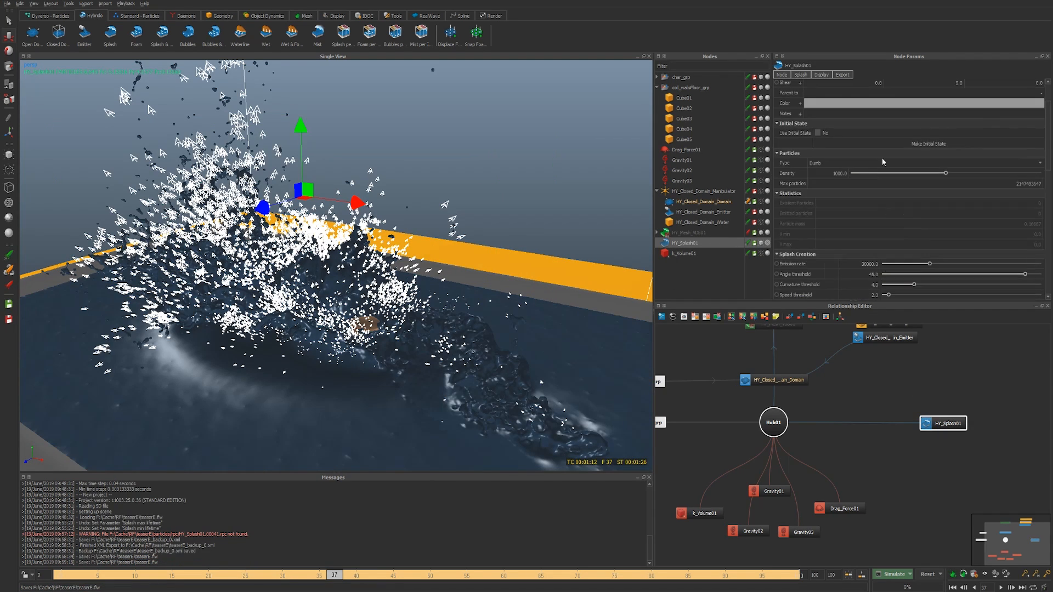
# Step: Switch the HY_Splash01 particle type to Standard - Liquid - Particles and set its surface tension to 5
pyautogui.click(826, 163)
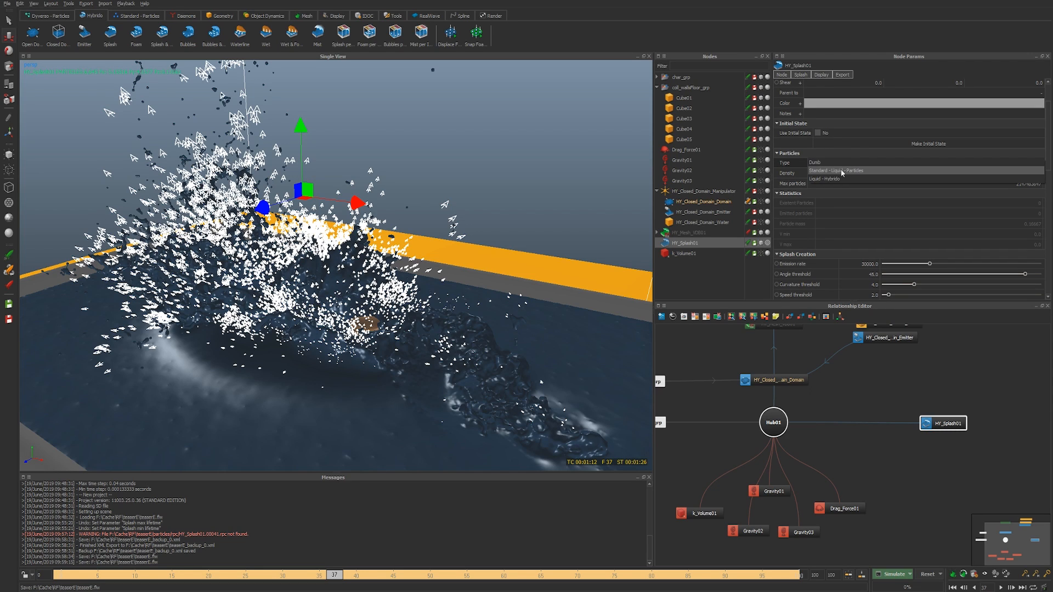
pyautogui.click(841, 171)
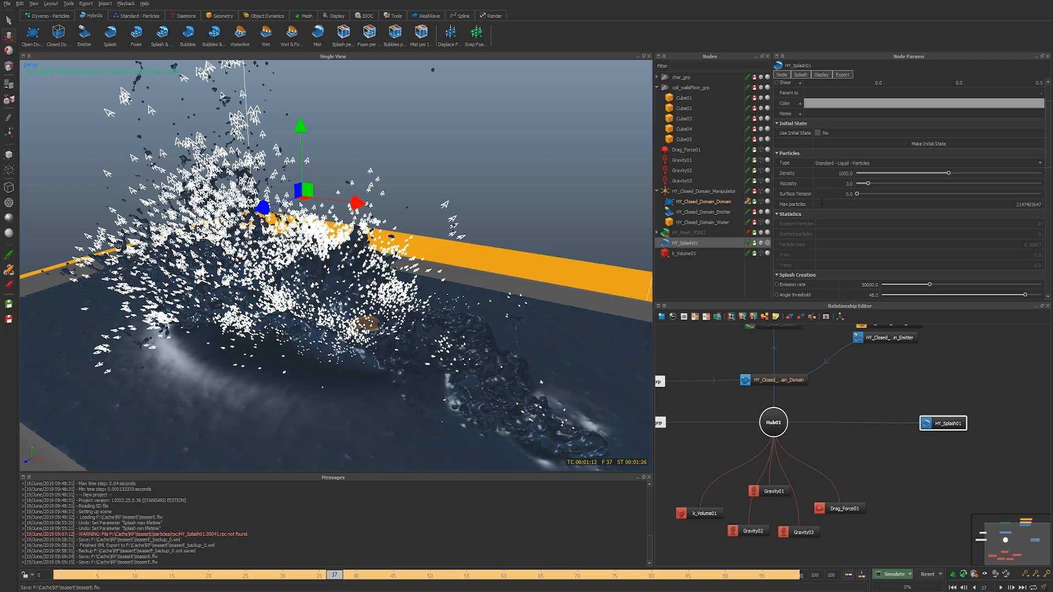
pyautogui.doubleClick(842, 193)
pyautogui.write('5')
pyautogui.press('Return')
# Step: Look over the Splash Creation parameters of HY_Splash01 and launch a command-line simulation for frames 30 to 50
pyautogui.scroll(-3, 849, 243)
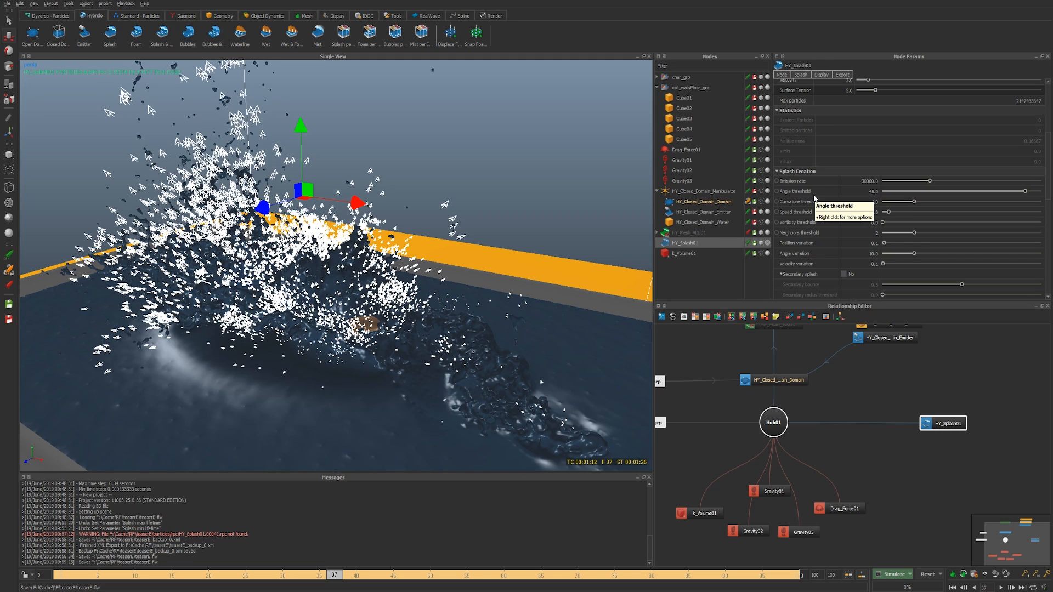
pyautogui.doubleClick(863, 183)
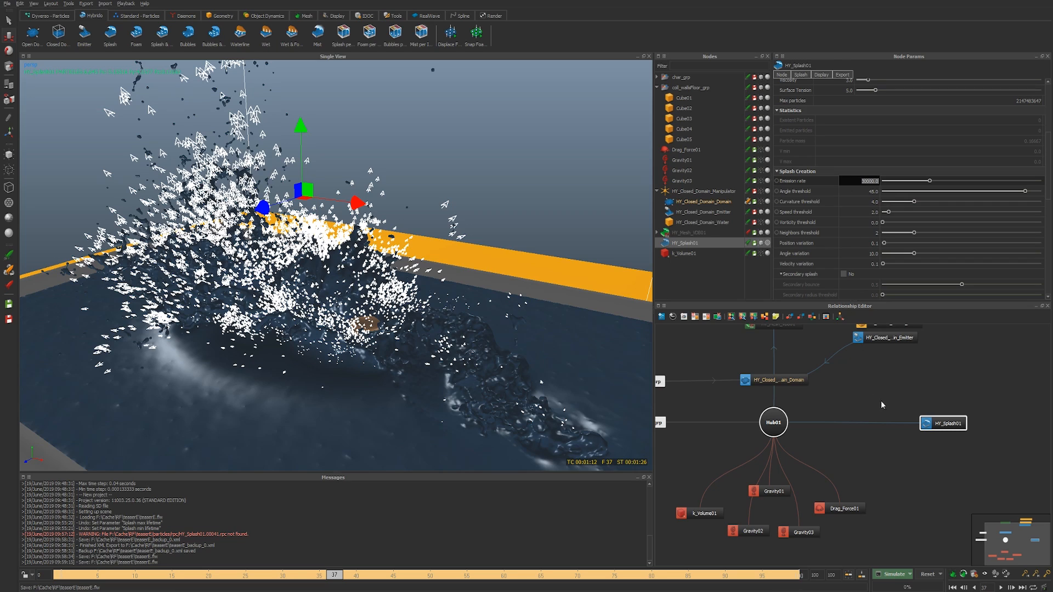
pyautogui.click(880, 416)
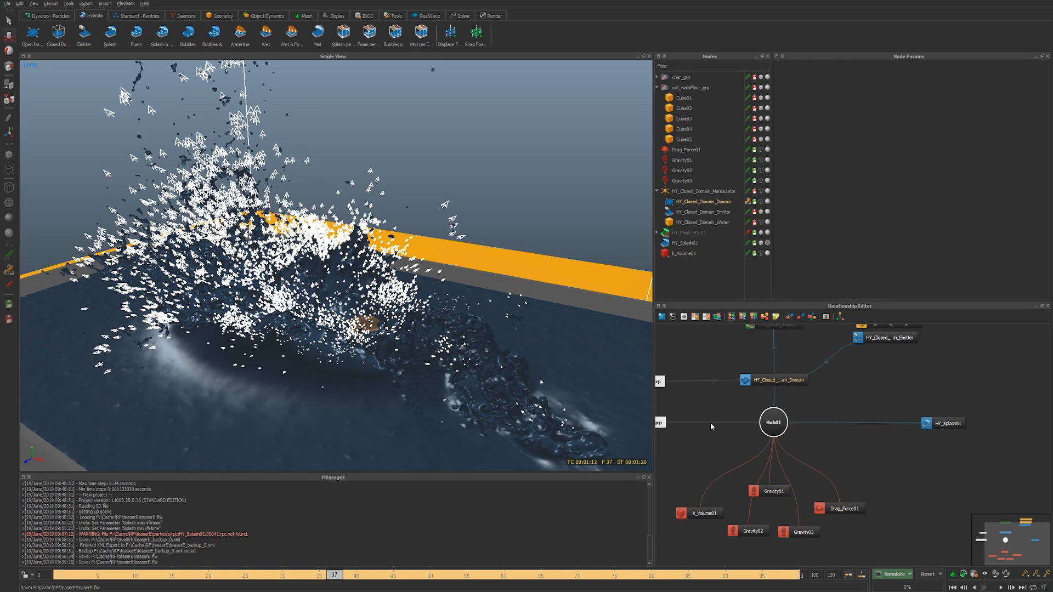
pyautogui.click(891, 587)
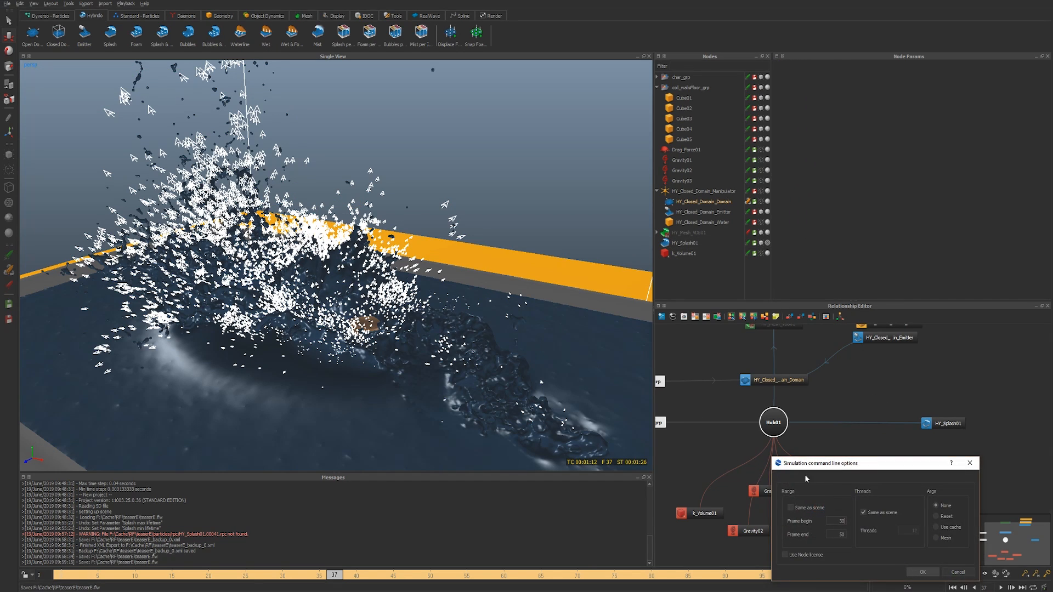
pyautogui.click(926, 573)
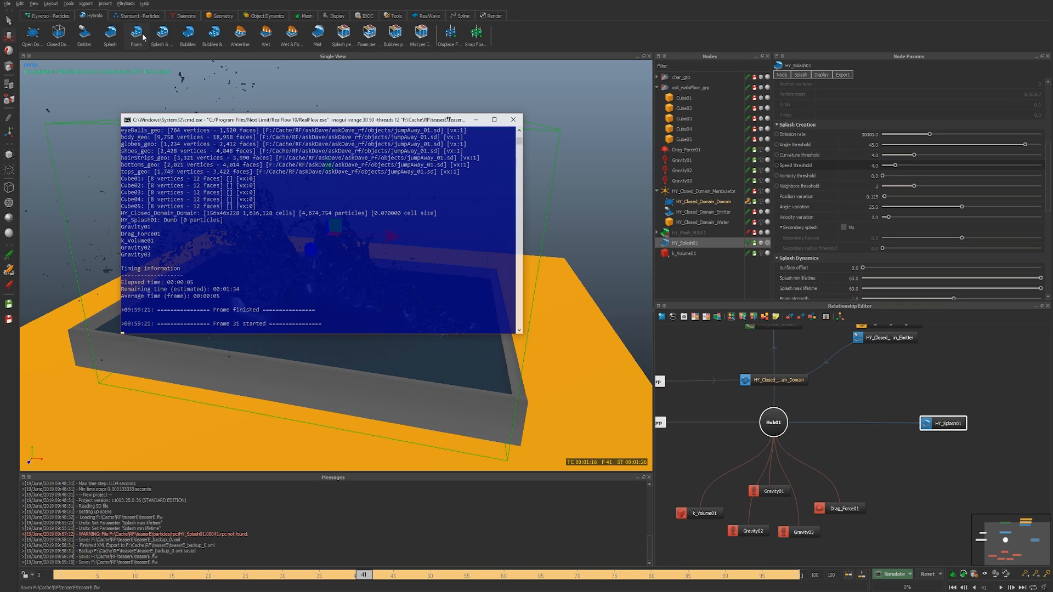
# Step: Add a Splash & Foam node, look through its splash and foam parameters, and delete the node
pyautogui.click(163, 36)
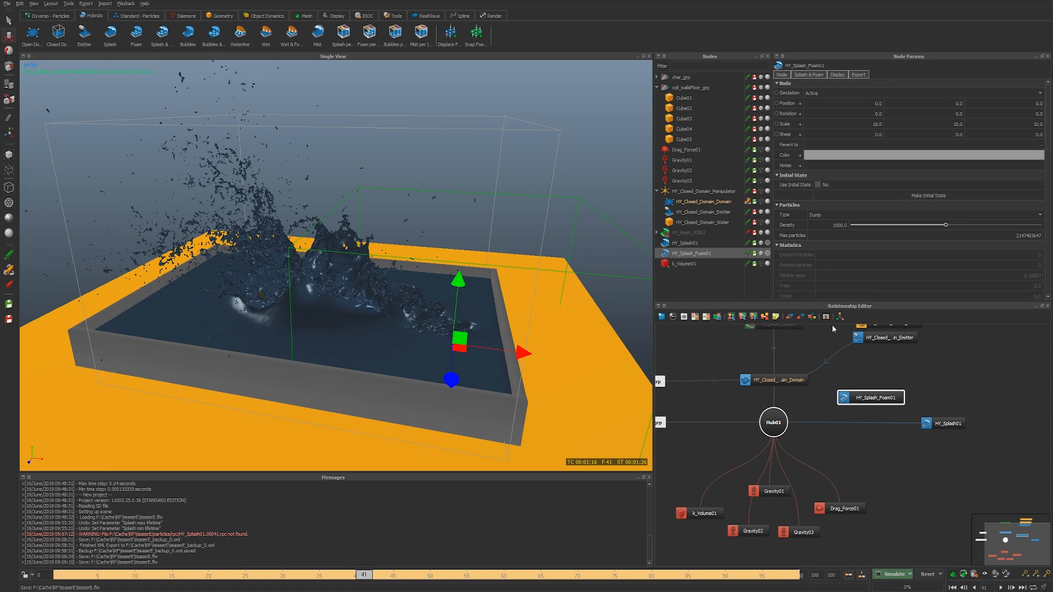
pyautogui.scroll(-5, 813, 170)
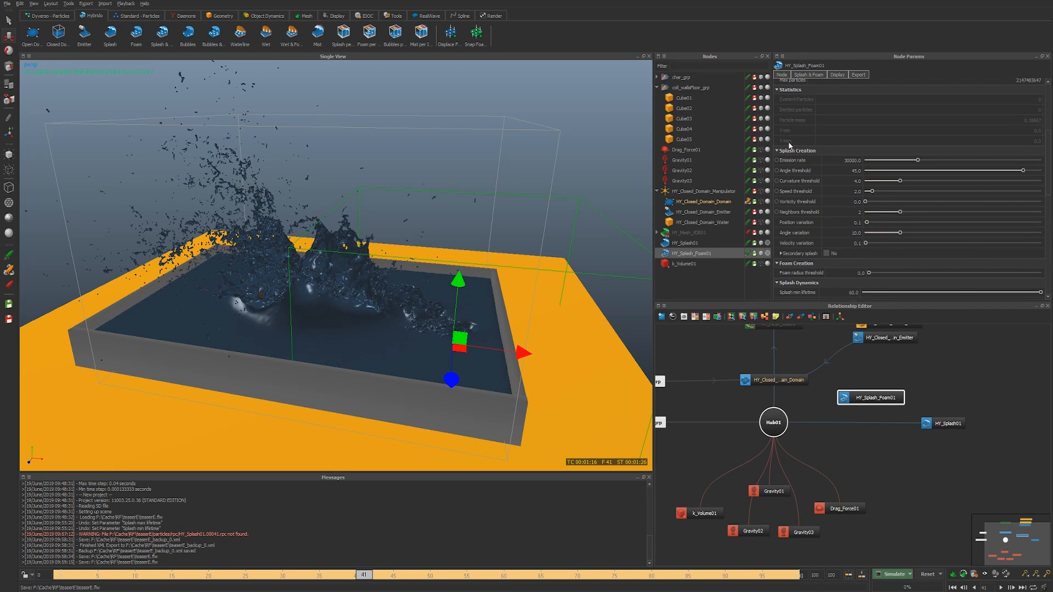
pyautogui.scroll(-3, 795, 248)
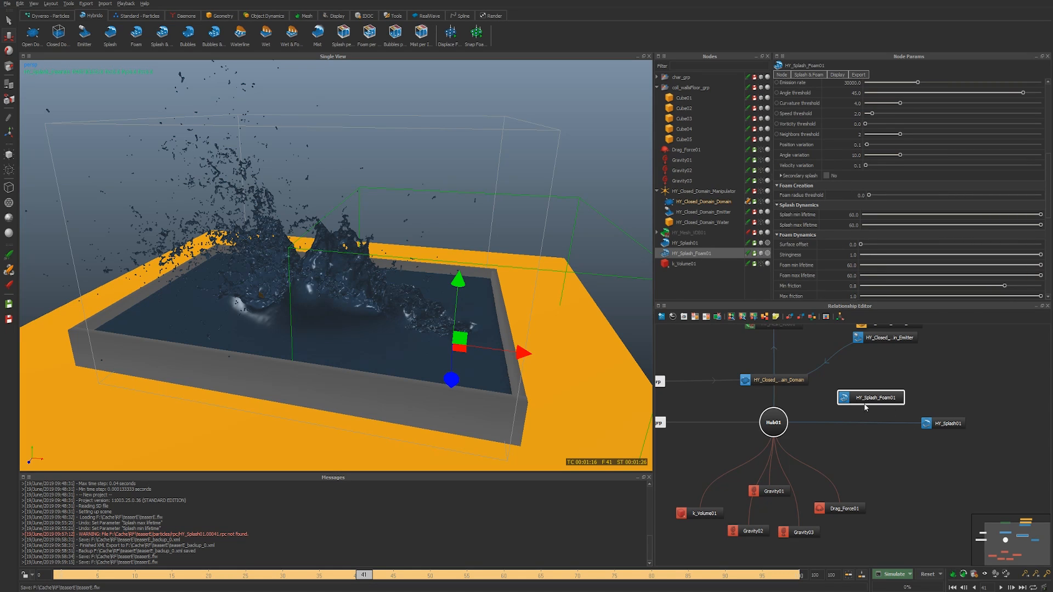
pyautogui.moveTo(869, 398); pyautogui.dragTo(920, 391)
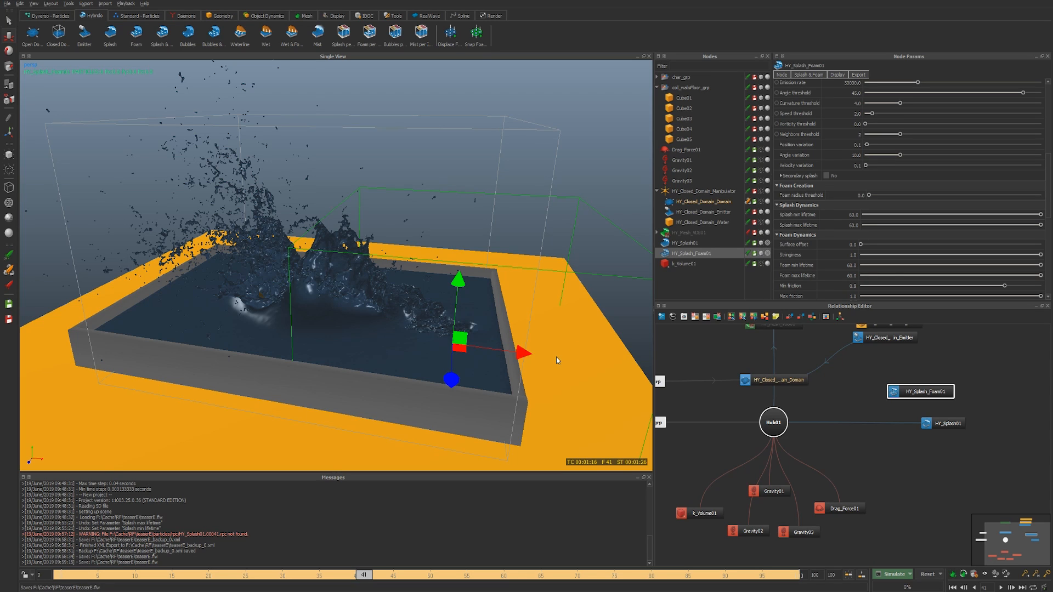
pyautogui.press('Delete')
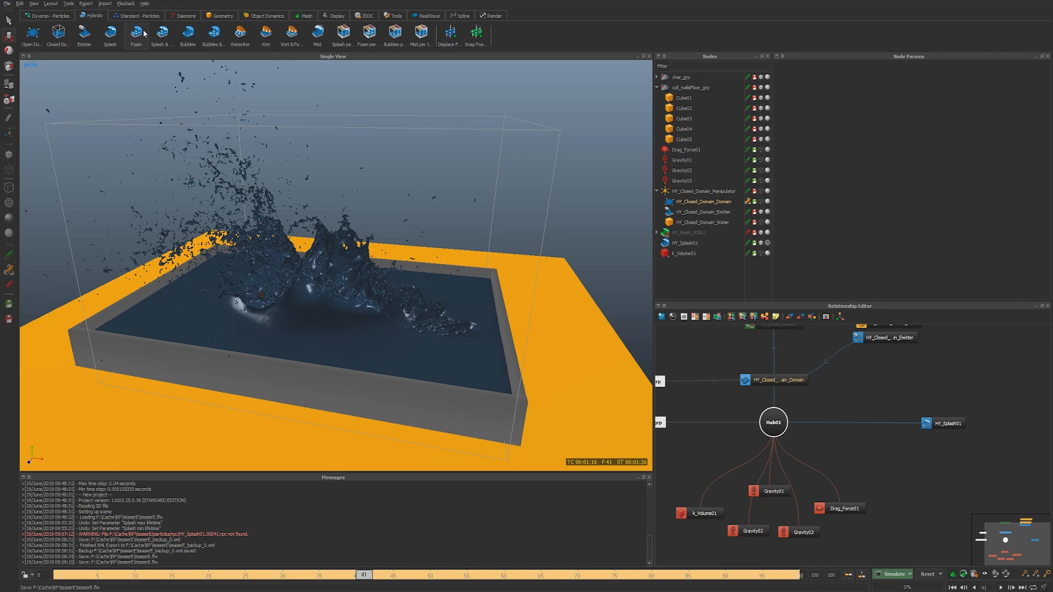
# Step: Check the simulation console, go to frame 35 and enlarge the HY_Splash01 point display to a size of about 1.6
pyautogui.hotkey('alt', 'Tab')
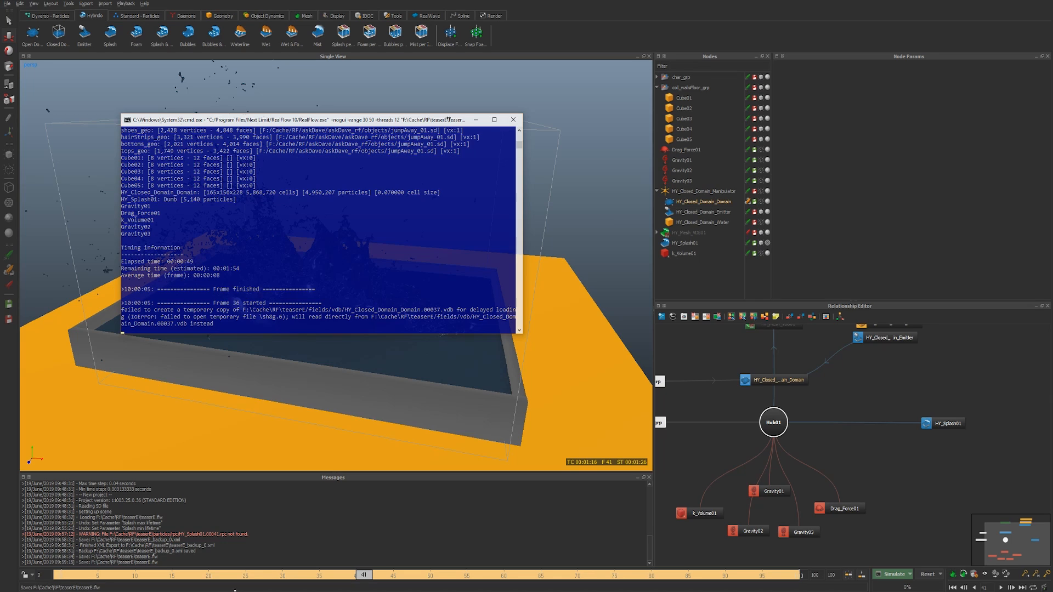
pyautogui.click(321, 574)
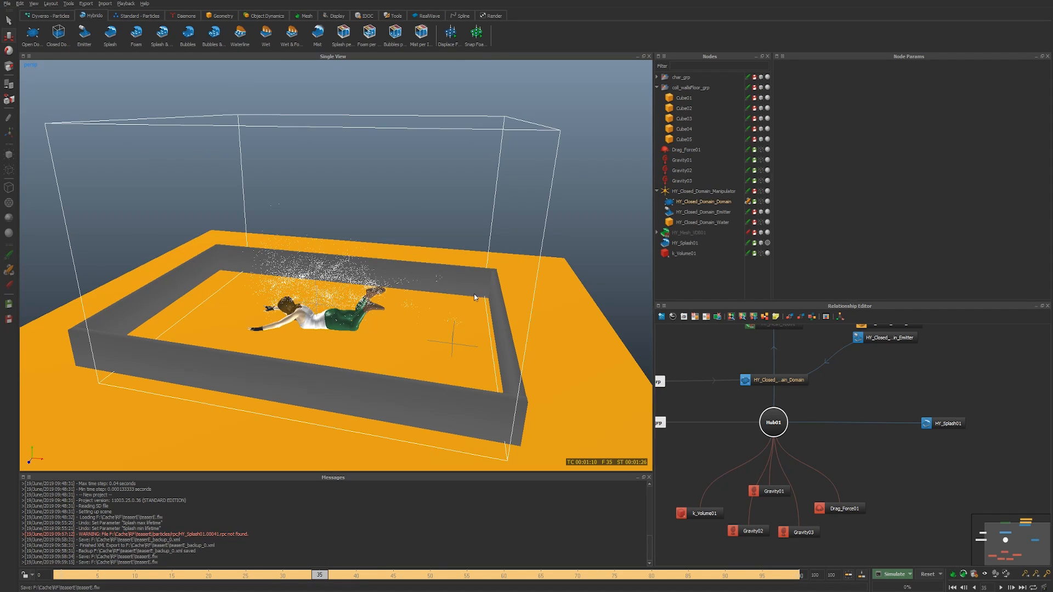
pyautogui.click(692, 244)
pyautogui.scroll(-5, 813, 191)
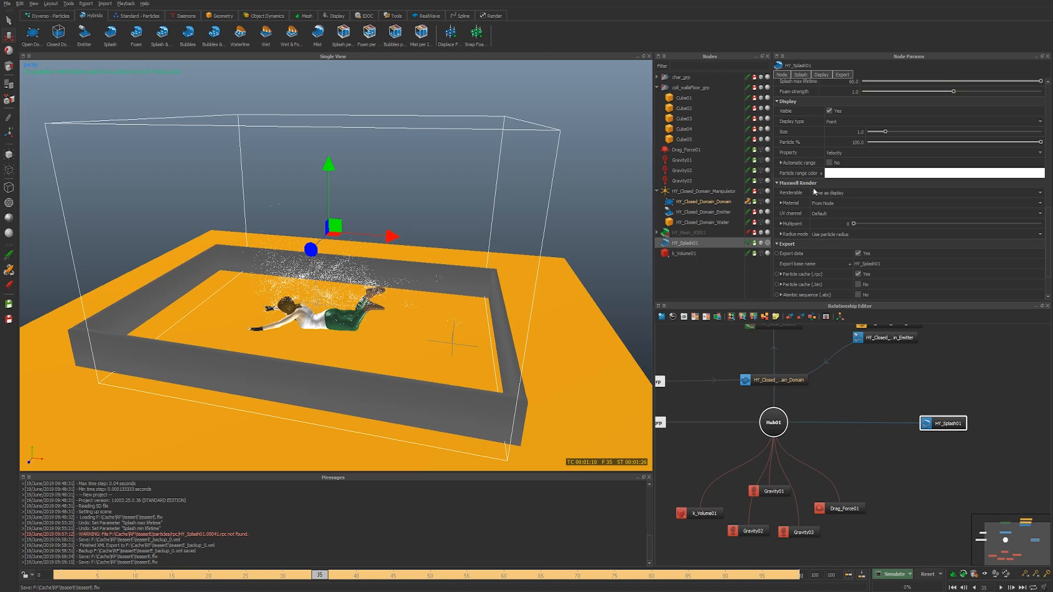
pyautogui.scroll(2, 830, 154)
pyautogui.click(839, 147)
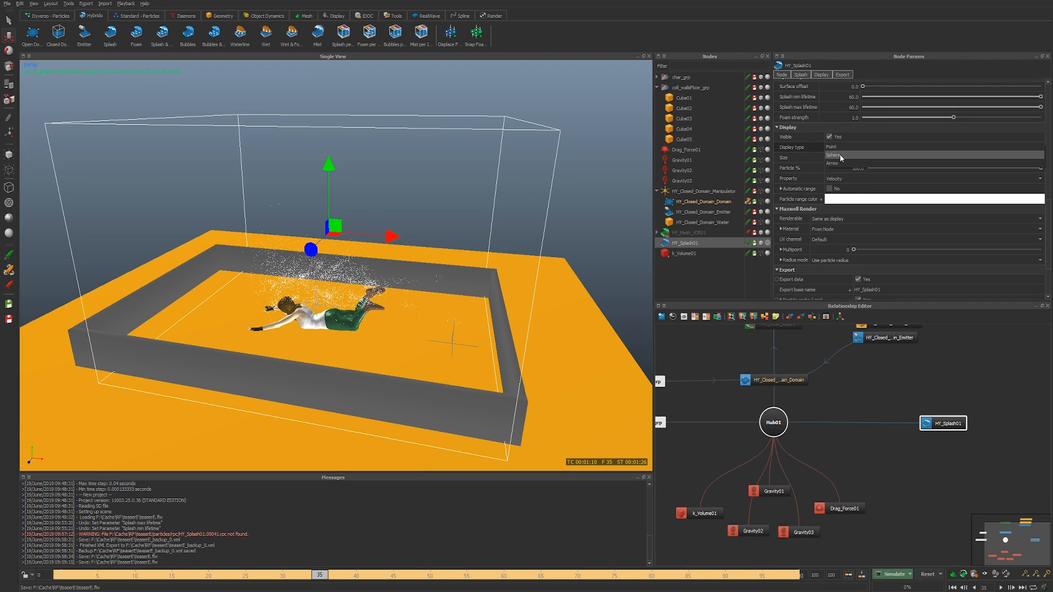
pyautogui.click(832, 147)
pyautogui.moveTo(885, 158); pyautogui.dragTo(896, 160)
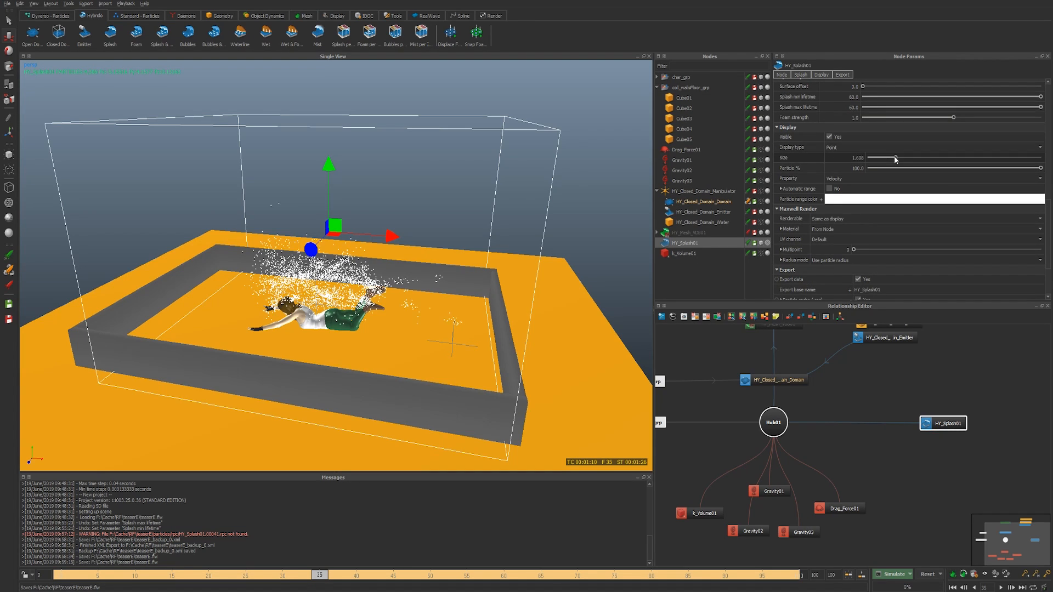
# Step: Change the HY_Splash01 display type to Sphere with a size of 0.1
pyautogui.click(844, 146)
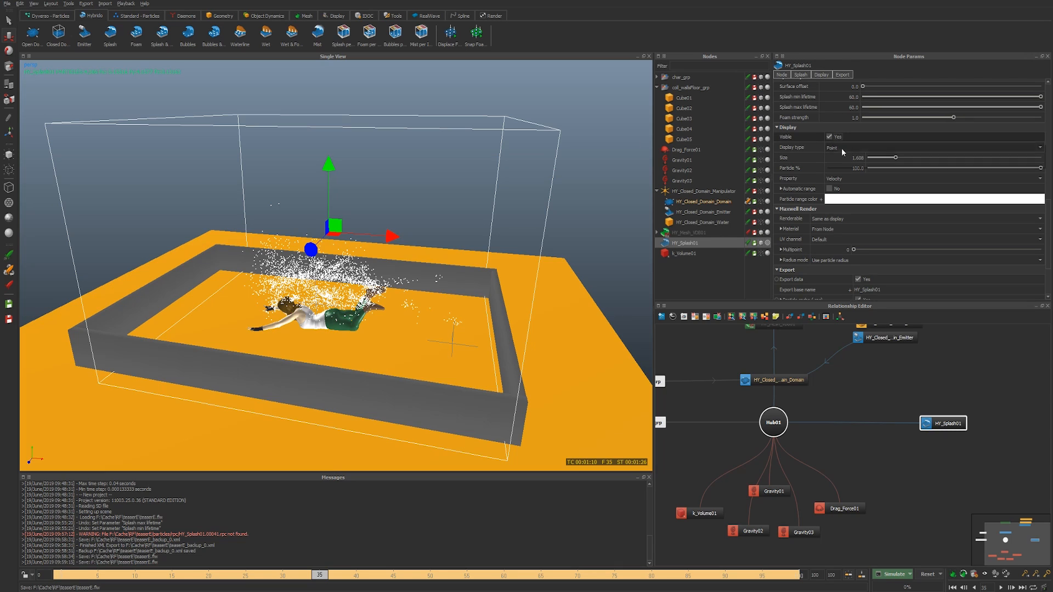
pyautogui.click(844, 160)
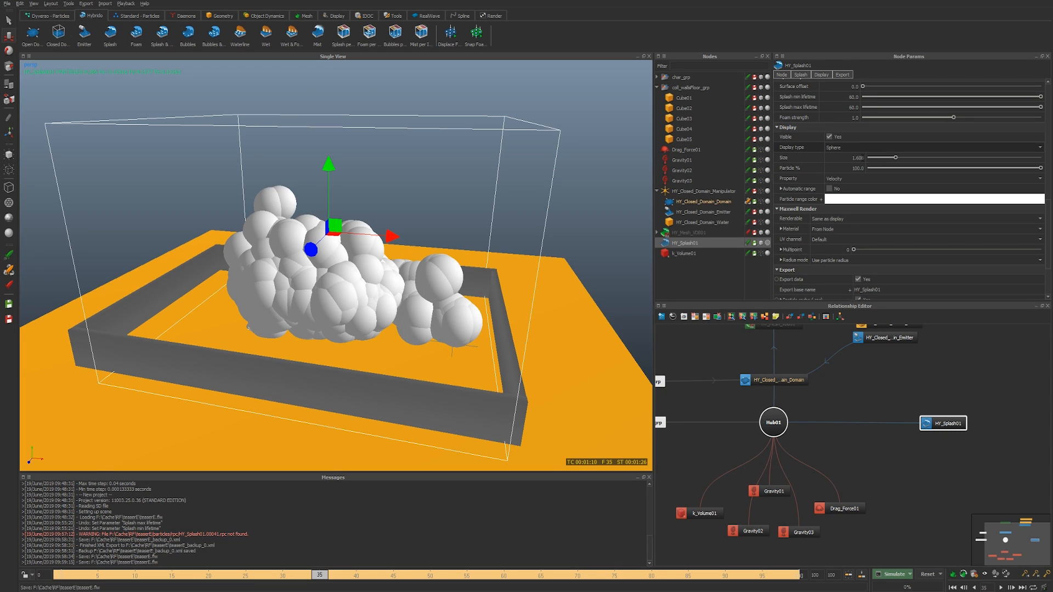
pyautogui.doubleClick(855, 157)
pyautogui.press('super+s')
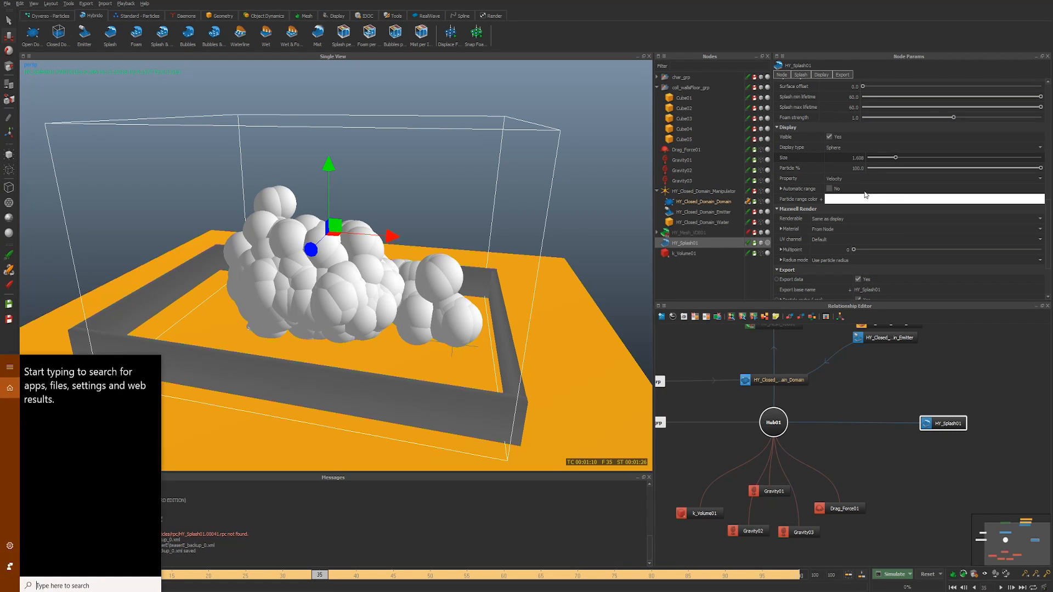
pyautogui.doubleClick(851, 157)
pyautogui.write('0.1')
pyautogui.press('Return')
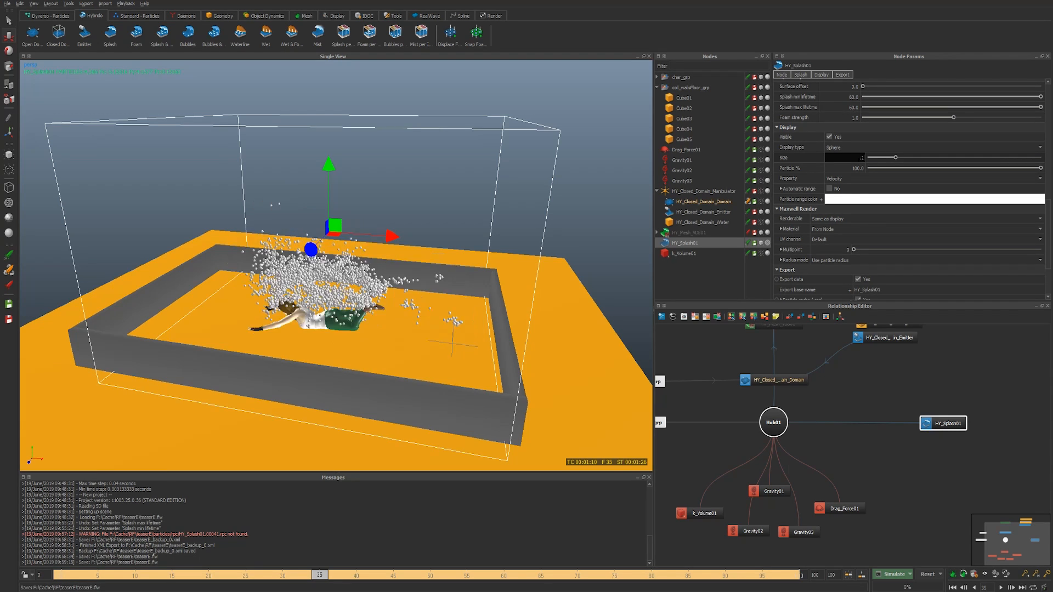
# Step: Change the HY_Splash01 display type to Arrow, trying a size of 0.01 before reducing it to 0.001
pyautogui.click(838, 148)
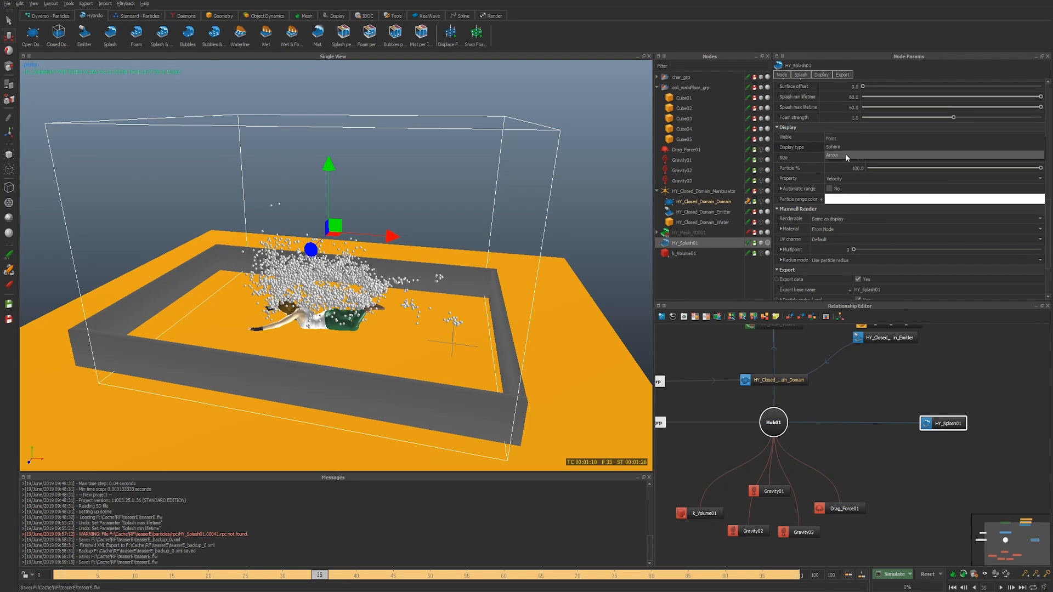
pyautogui.click(847, 156)
pyautogui.doubleClick(859, 158)
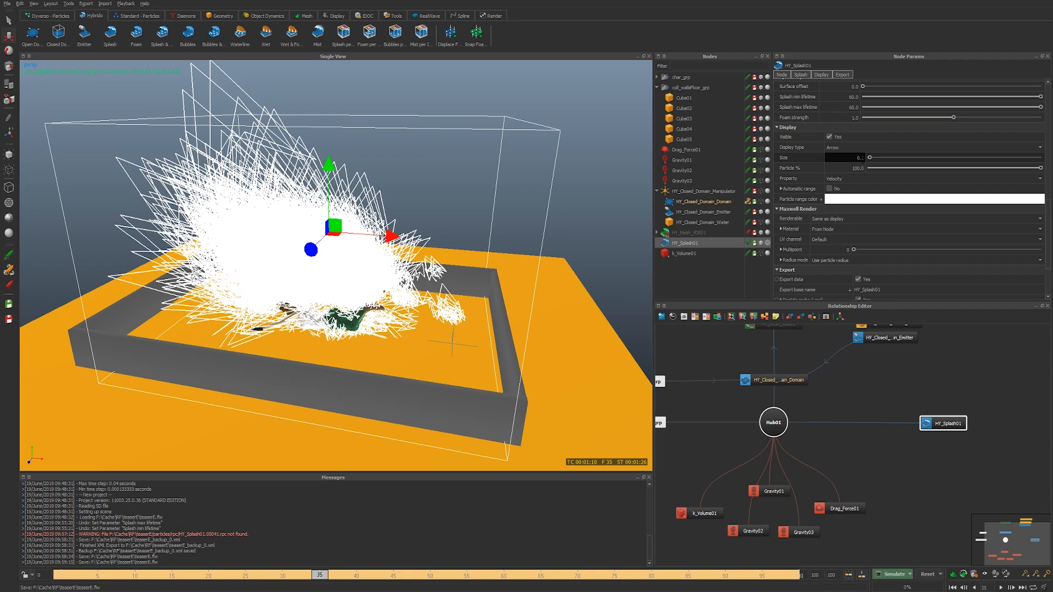
pyautogui.write('0.01')
pyautogui.press('Return')
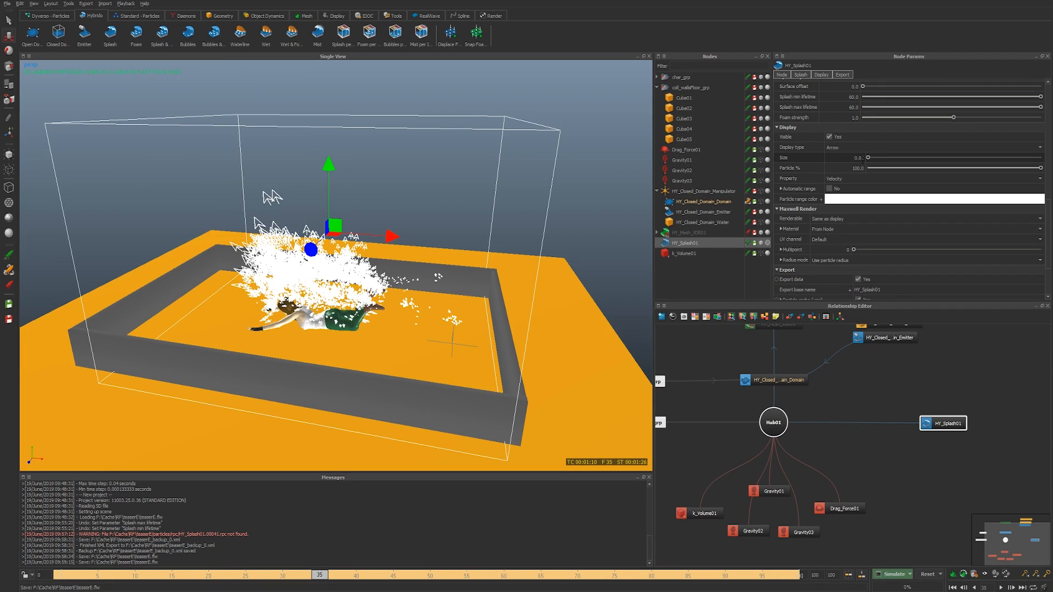
pyautogui.doubleClick(858, 158)
pyautogui.write('0.0')
pyautogui.press('Return')
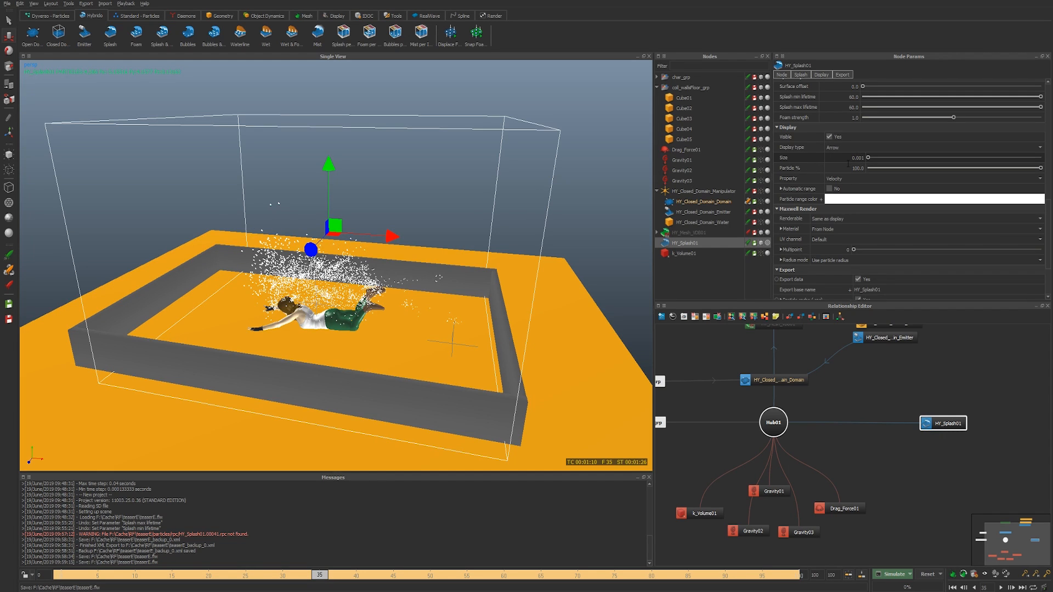
pyautogui.doubleClick(848, 159)
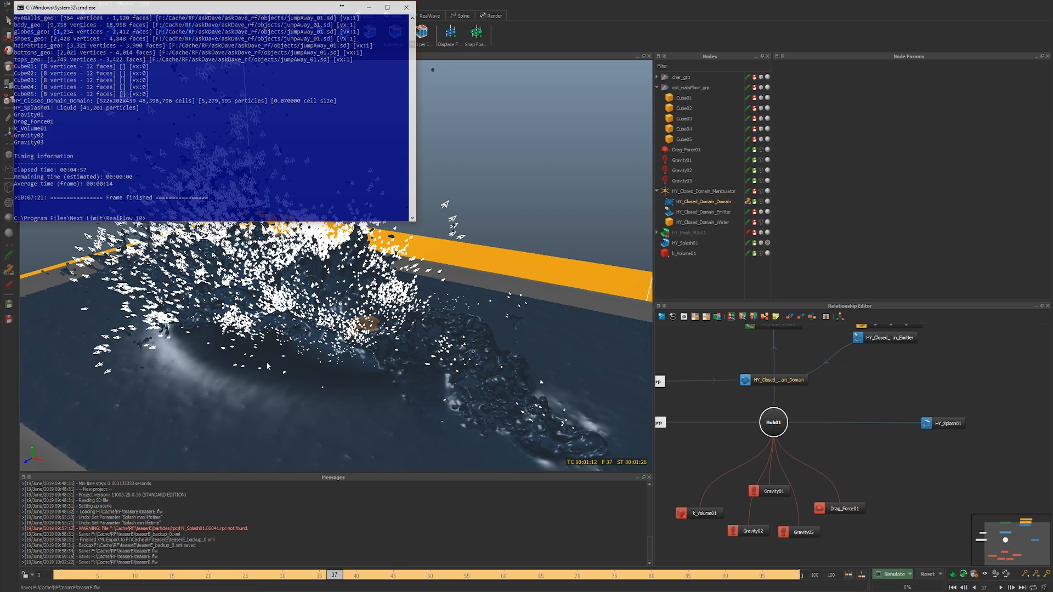
# Step: Advance through the simulated frames to frame 42 and examine how the liquid splash particles spread around the character
pyautogui.click(334, 583)
pyautogui.click(349, 579)
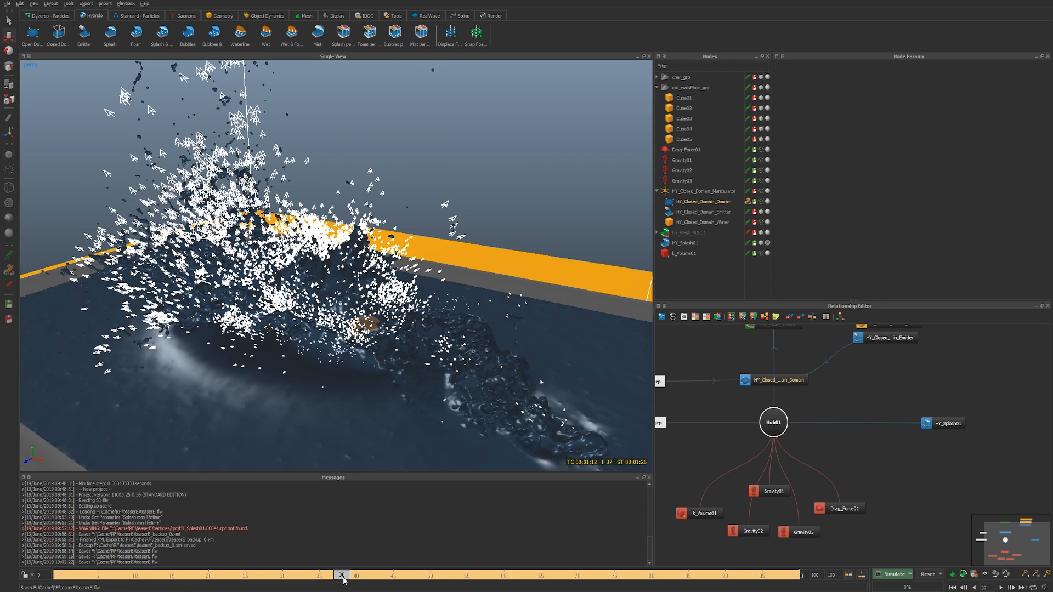
pyautogui.moveTo(349, 580); pyautogui.dragTo(357, 580)
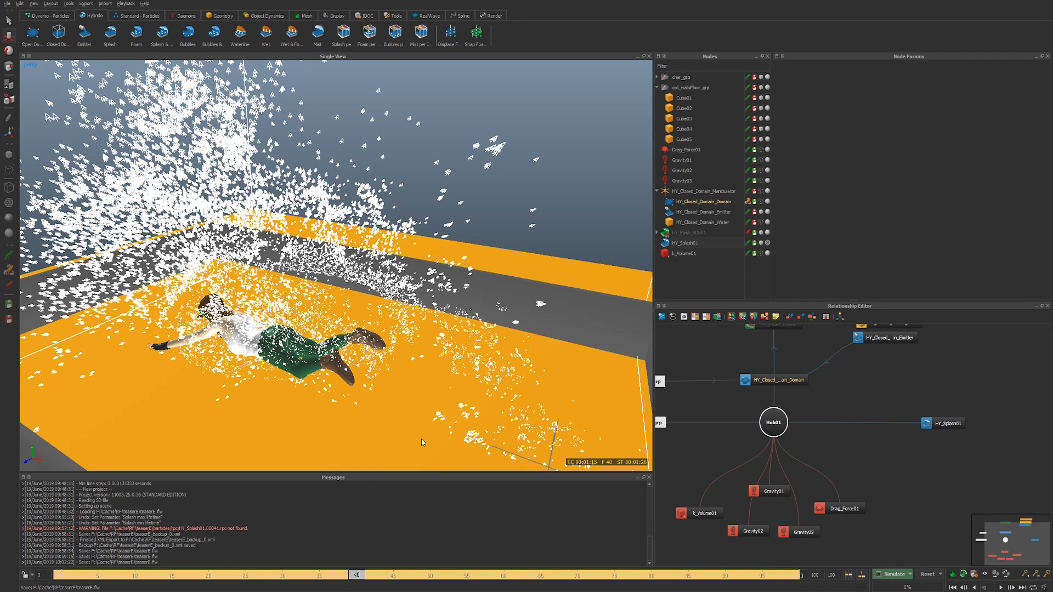
pyautogui.click(371, 577)
pyautogui.keyDown('alt'); pyautogui.moveTo(329, 263); pyautogui.dragTo(645, 233); pyautogui.keyUp('alt')
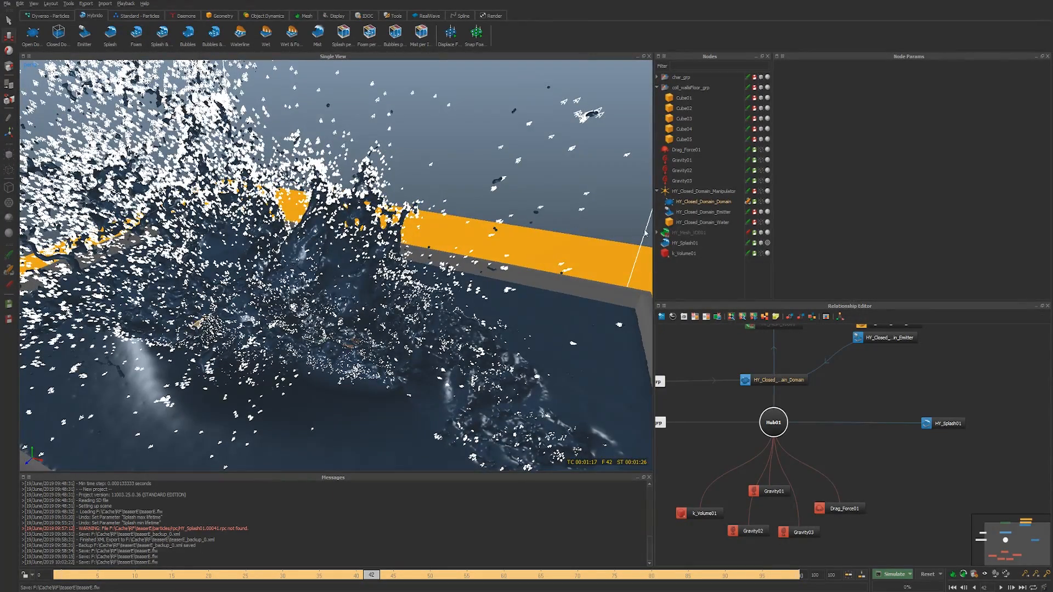
# Step: Display the HY_Splash01 particles as spheres with a size of 0.01
pyautogui.click(686, 243)
pyautogui.scroll(-6, 887, 195)
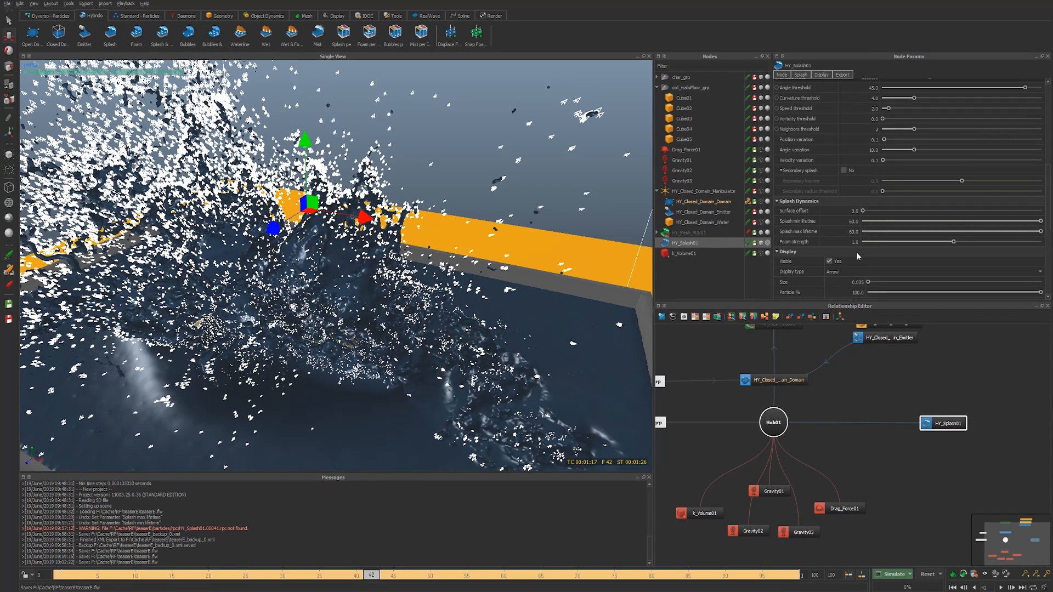
pyautogui.click(848, 196)
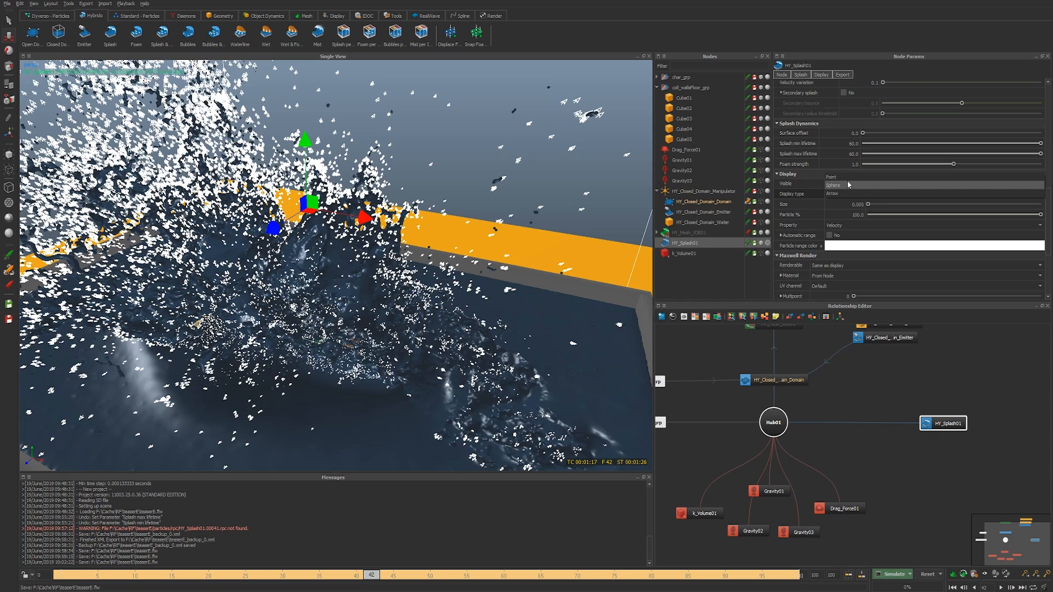
pyautogui.click(849, 184)
pyautogui.click(859, 204)
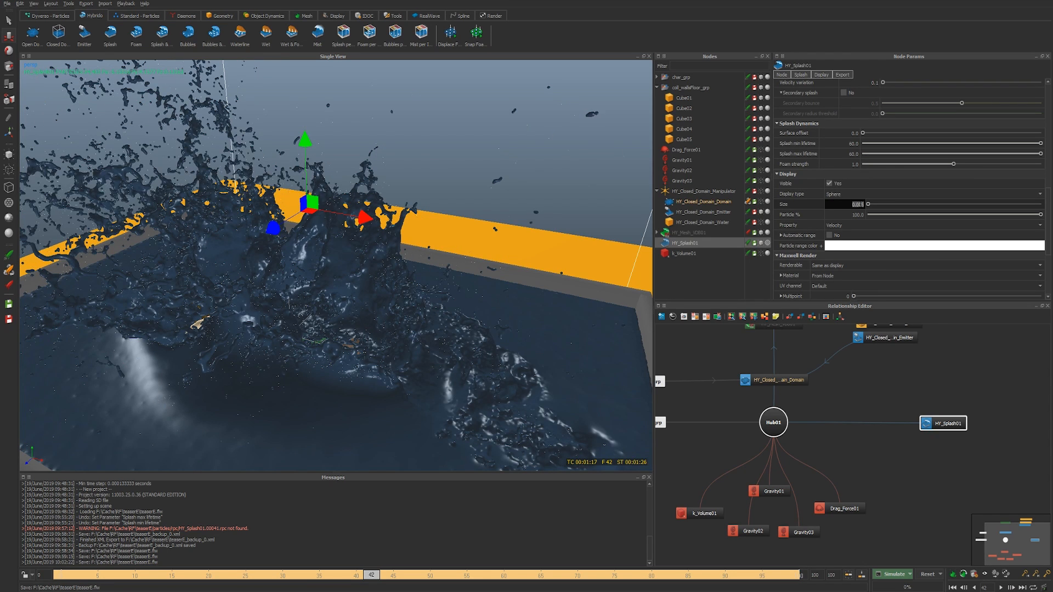
pyautogui.write('0.01')
pyautogui.press('Return')
# Step: Increase the HY_Splash01 sphere display size to 0.05
pyautogui.click(859, 204)
pyautogui.click(863, 204)
pyautogui.press('BackSpace')
pyautogui.write('5')
pyautogui.press('Return')
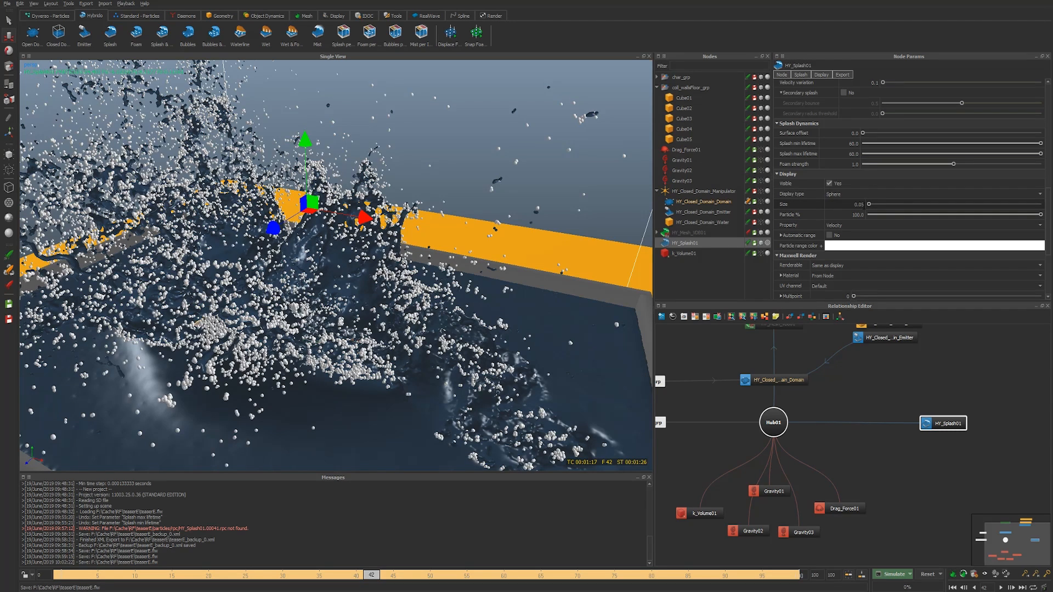
# Step: Set the HY_Splash01 sphere display size to 0.025 and view the splash from the opposite side of the pool
pyautogui.click(862, 204)
pyautogui.press('BackSpace')
pyautogui.write('25')
pyautogui.press('Return')
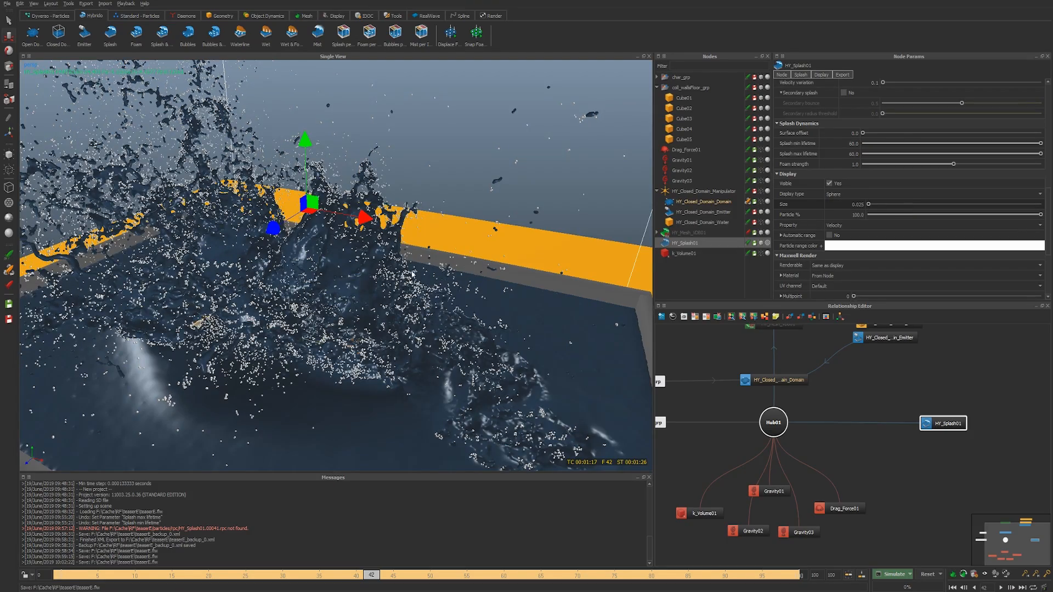
pyautogui.keyDown('alt'); pyautogui.moveTo(418, 262); pyautogui.dragTo(320, 286); pyautogui.keyUp('alt')
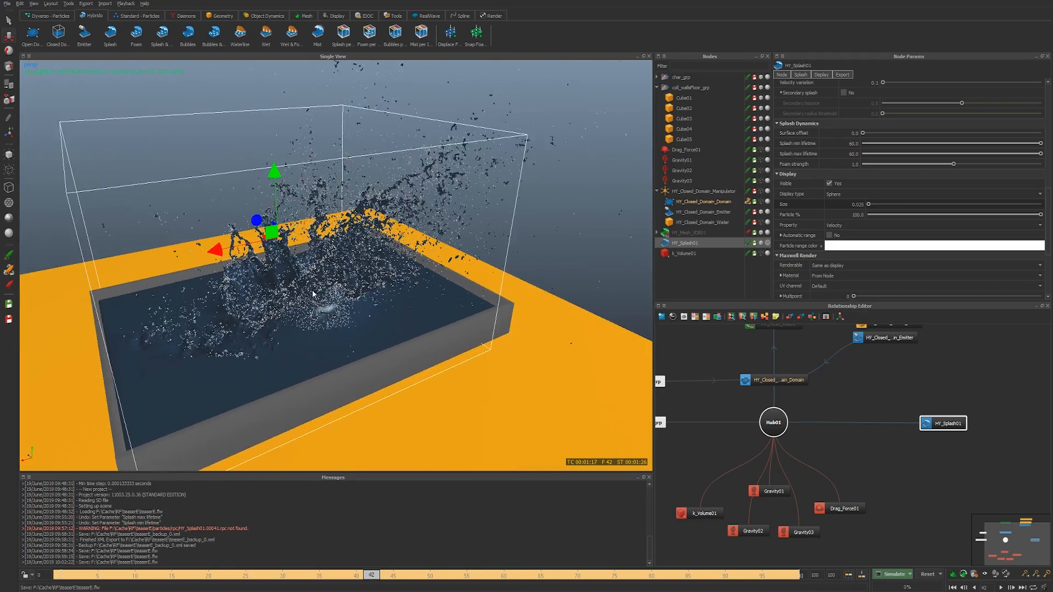
# Step: Examine the HY_Splash01 particles at frame 42 from close up and from several angles around the pool
pyautogui.keyDown('alt'); pyautogui.moveTo(319, 286); pyautogui.dragTo(371, 286, button='right'); pyautogui.keyUp('alt')
pyautogui.keyDown('alt'); pyautogui.moveTo(370, 286); pyautogui.dragTo(325, 287); pyautogui.keyUp('alt')
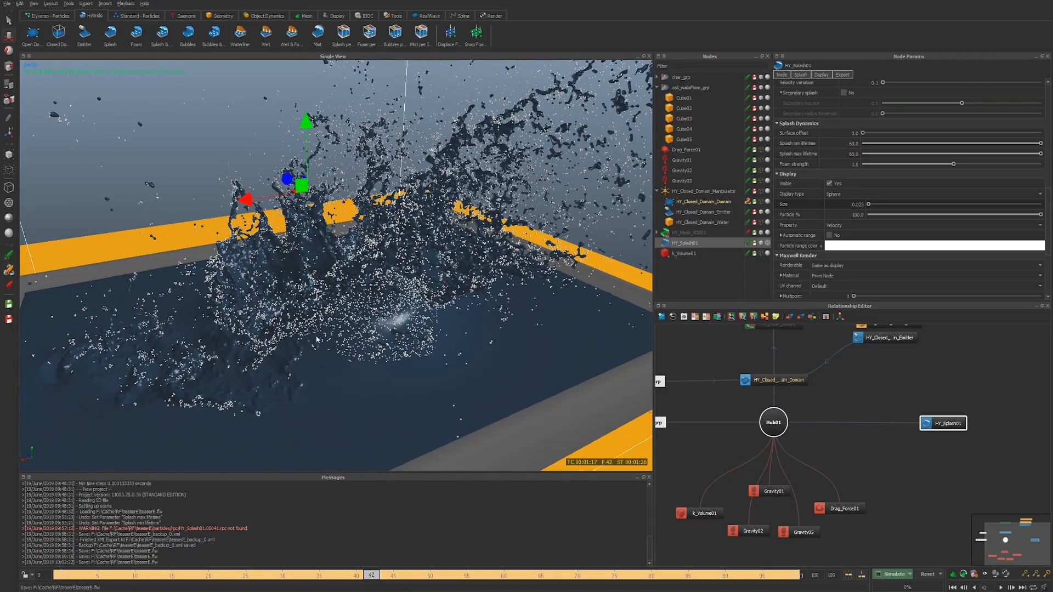
pyautogui.keyDown('alt'); pyautogui.moveTo(311, 335); pyautogui.dragTo(228, 308); pyautogui.keyUp('alt')
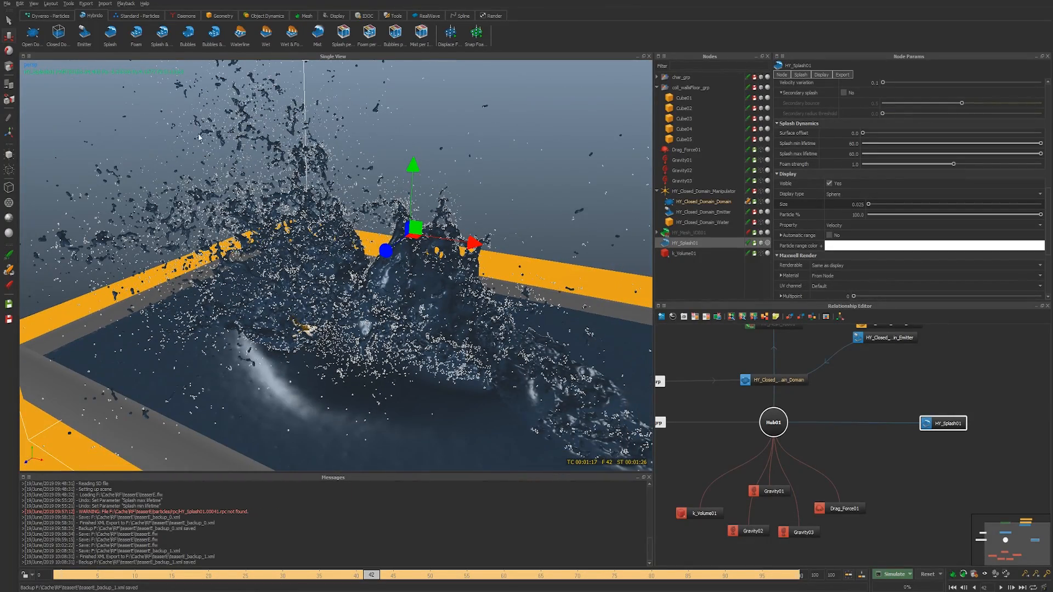
pyautogui.keyDown('alt'); pyautogui.moveTo(362, 278); pyautogui.dragTo(323, 268); pyautogui.keyUp('alt')
pyautogui.keyDown('alt'); pyautogui.moveTo(332, 271); pyautogui.dragTo(312, 262); pyautogui.keyUp('alt')
pyautogui.keyDown('alt'); pyautogui.moveTo(388, 261); pyautogui.dragTo(756, 269); pyautogui.keyUp('alt')
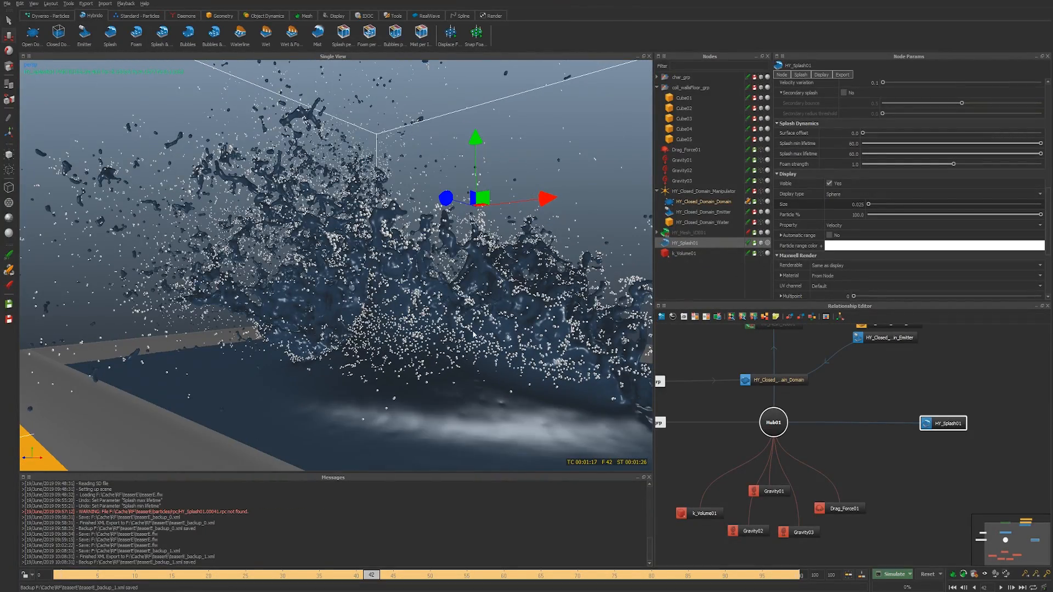
pyautogui.keyDown('alt'); pyautogui.moveTo(473, 334); pyautogui.dragTo(403, 310); pyautogui.keyUp('alt')
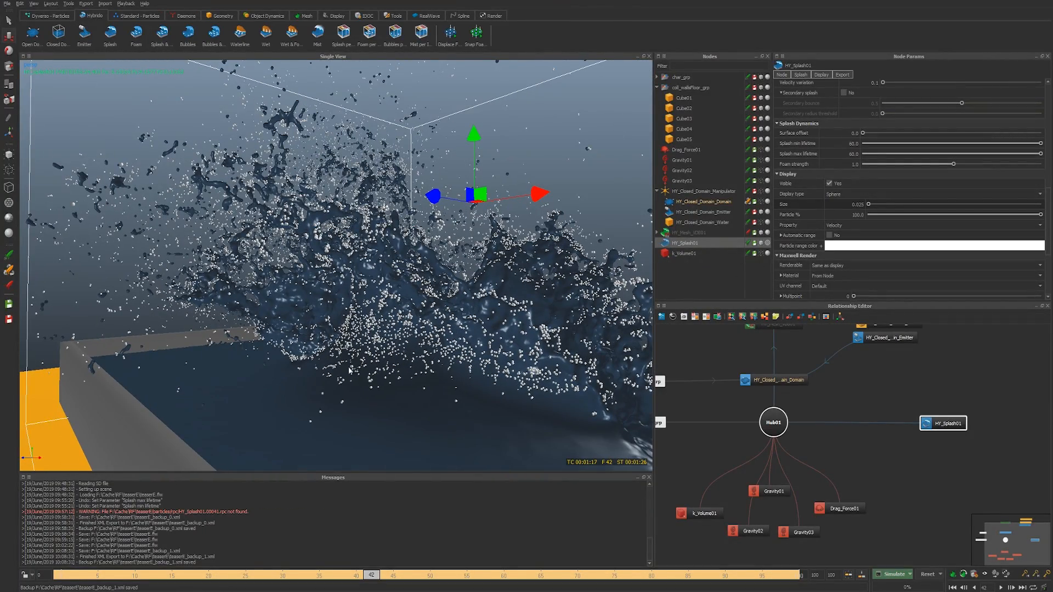
pyautogui.keyDown('alt'); pyautogui.moveTo(381, 351); pyautogui.dragTo(351, 357); pyautogui.keyUp('alt')
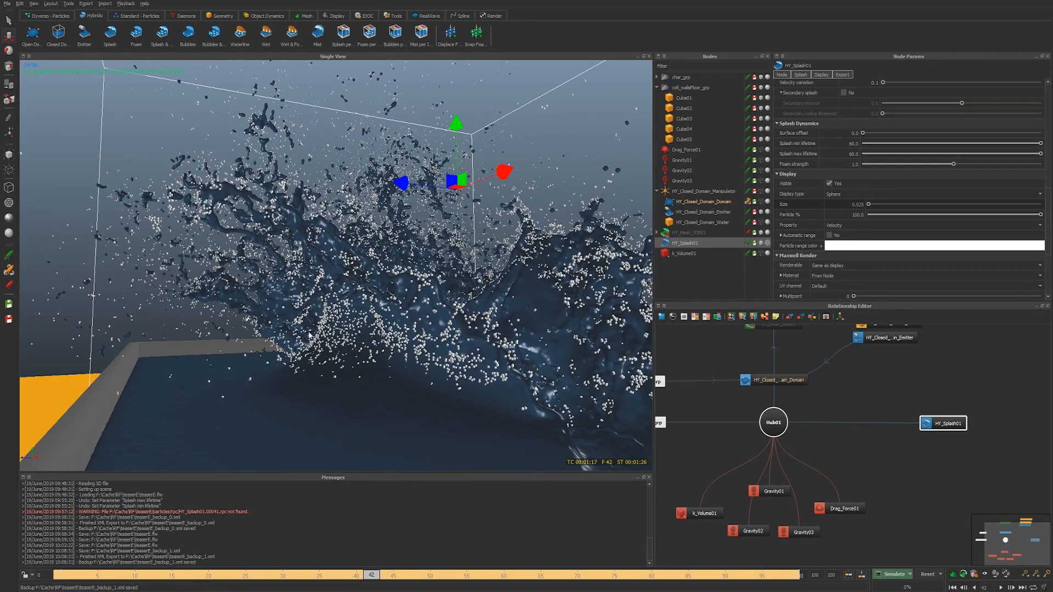
pyautogui.keyDown('alt'); pyautogui.moveTo(351, 347); pyautogui.dragTo(387, 375); pyautogui.keyUp('alt')
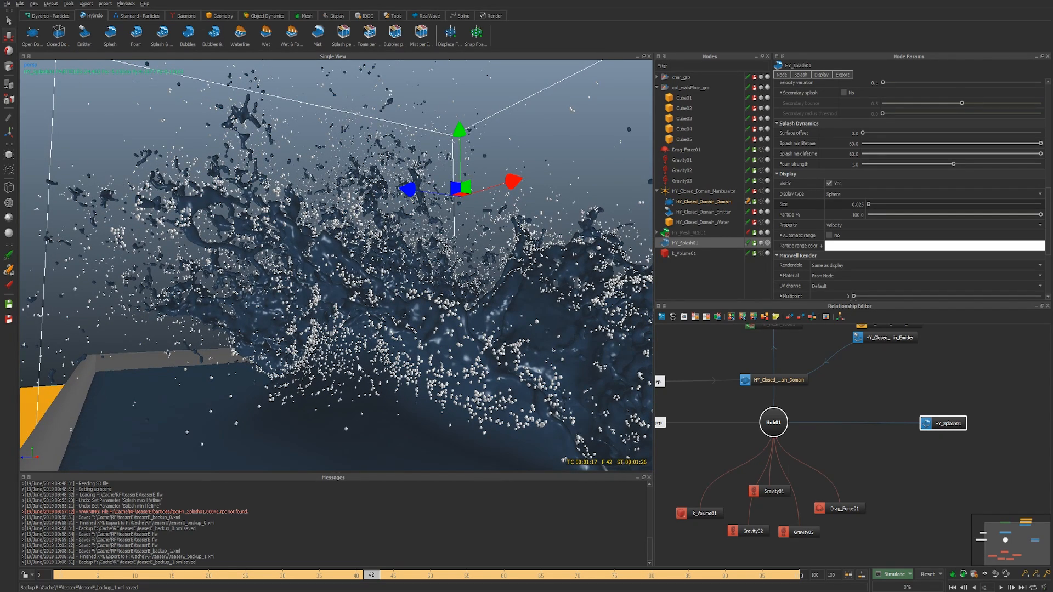
pyautogui.keyDown('alt'); pyautogui.moveTo(359, 368); pyautogui.dragTo(401, 356); pyautogui.keyUp('alt')
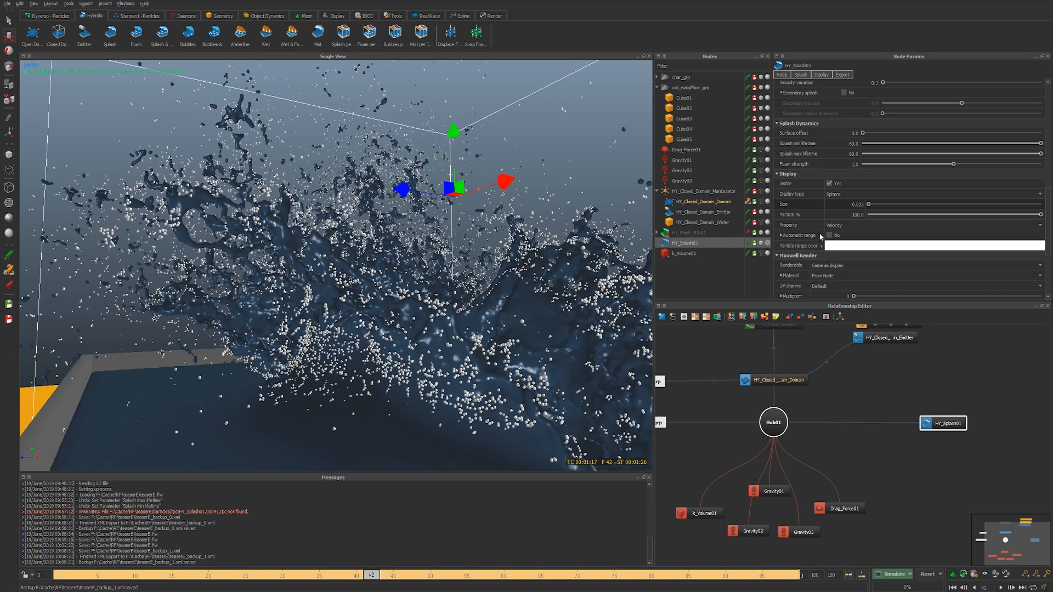
# Step: Set the HY_Splash01 speed threshold to 4.0 and run the command-line simulation for frames 30 to 50
pyautogui.scroll(3, 828, 215)
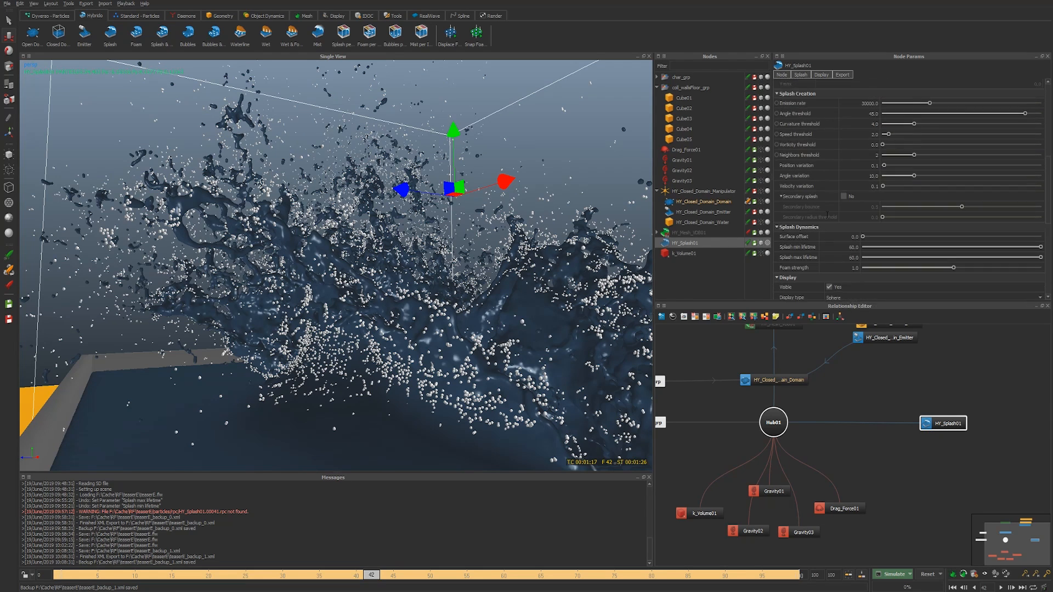
pyautogui.doubleClick(860, 133)
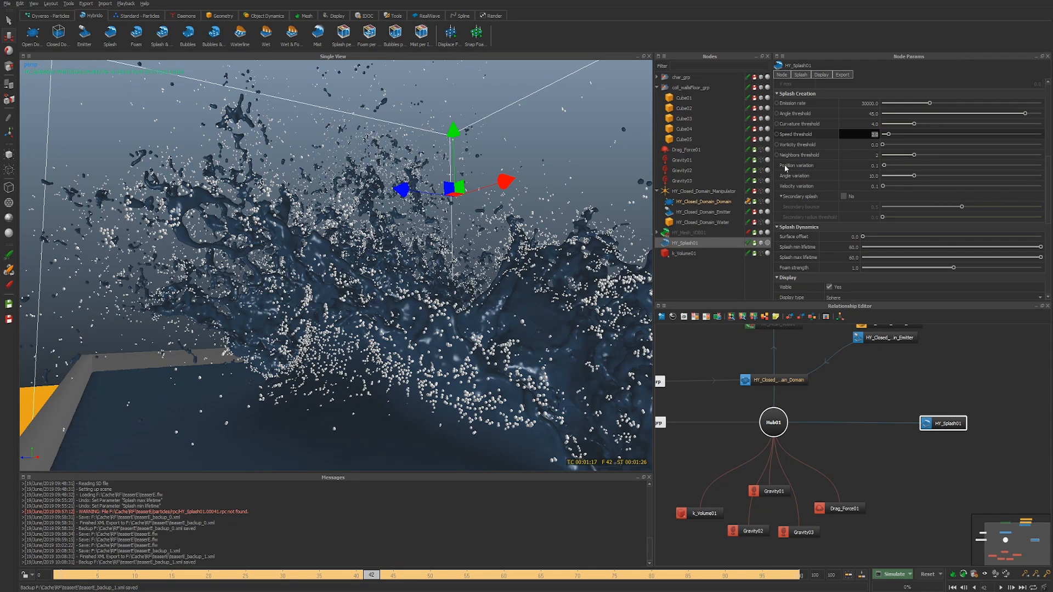
pyautogui.write('4')
pyautogui.press('Return')
pyautogui.hotkey('alt', 'a')
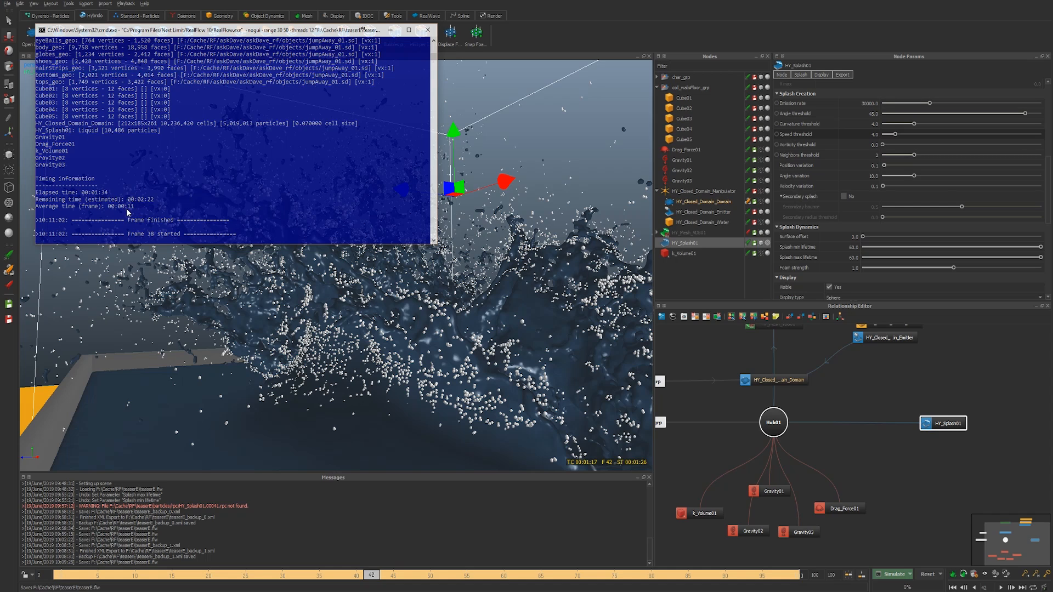
# Step: Put the simulation console away, step back to frame 41 and inspect the re-simulated splash particles from several angles
pyautogui.scroll(3, 858, 110)
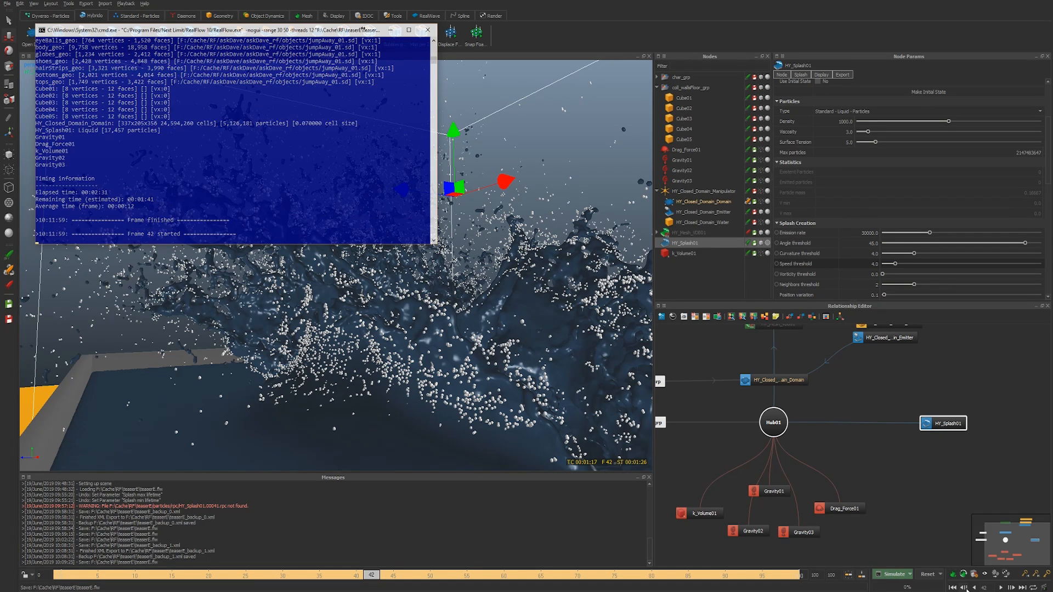
pyautogui.click(395, 30)
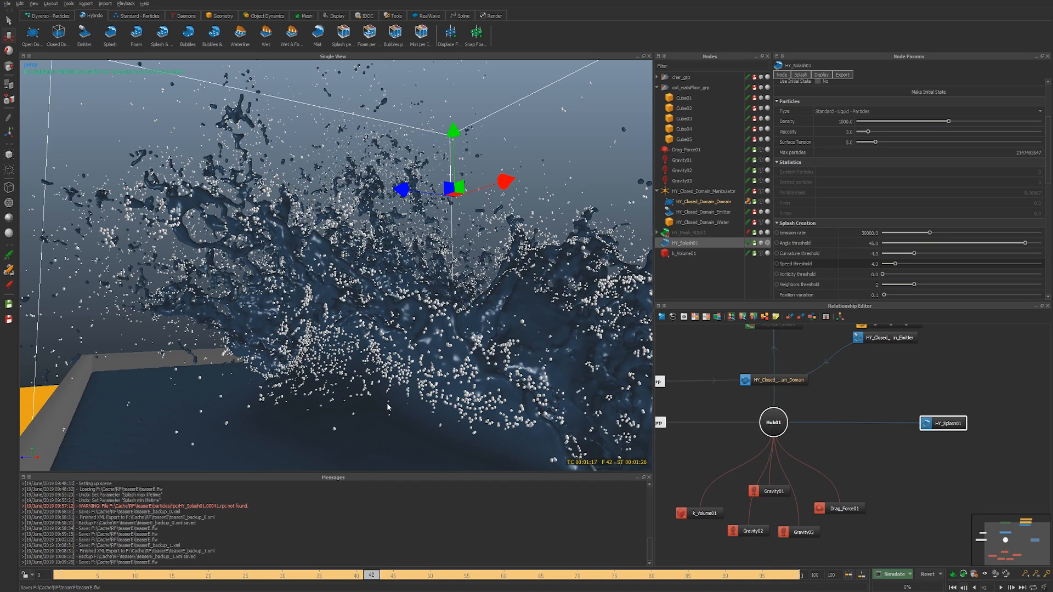
pyautogui.press('Left')
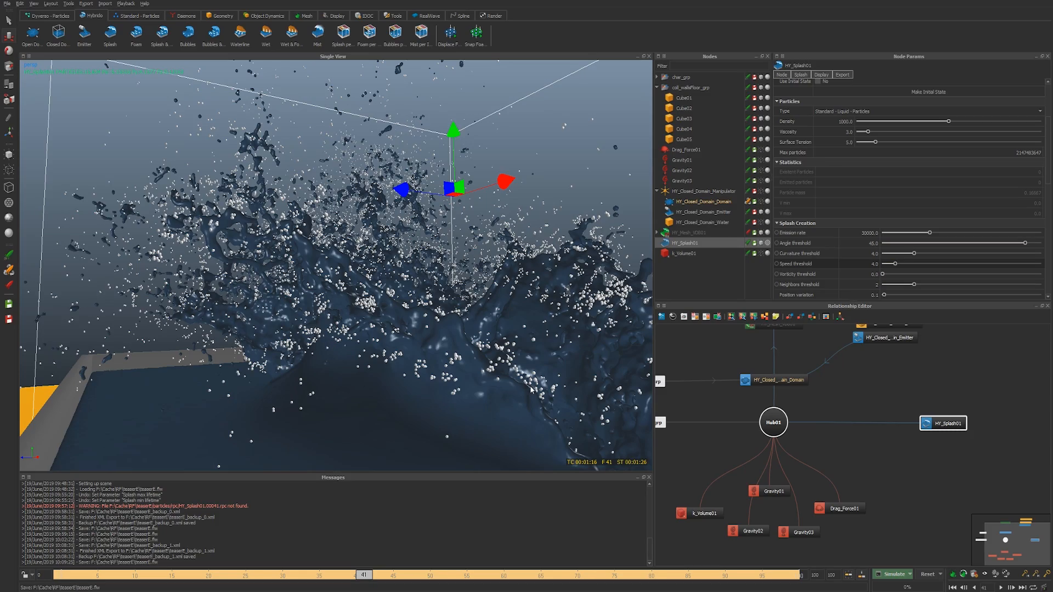
pyautogui.keyDown('alt'); pyautogui.moveTo(536, 392); pyautogui.dragTo(407, 398); pyautogui.keyUp('alt')
pyautogui.keyDown('alt'); pyautogui.moveTo(407, 398); pyautogui.dragTo(401, 423, button='middle'); pyautogui.keyUp('alt')
pyautogui.keyDown('alt'); pyautogui.moveTo(400, 423); pyautogui.dragTo(666, 299, button='right'); pyautogui.keyUp('alt')
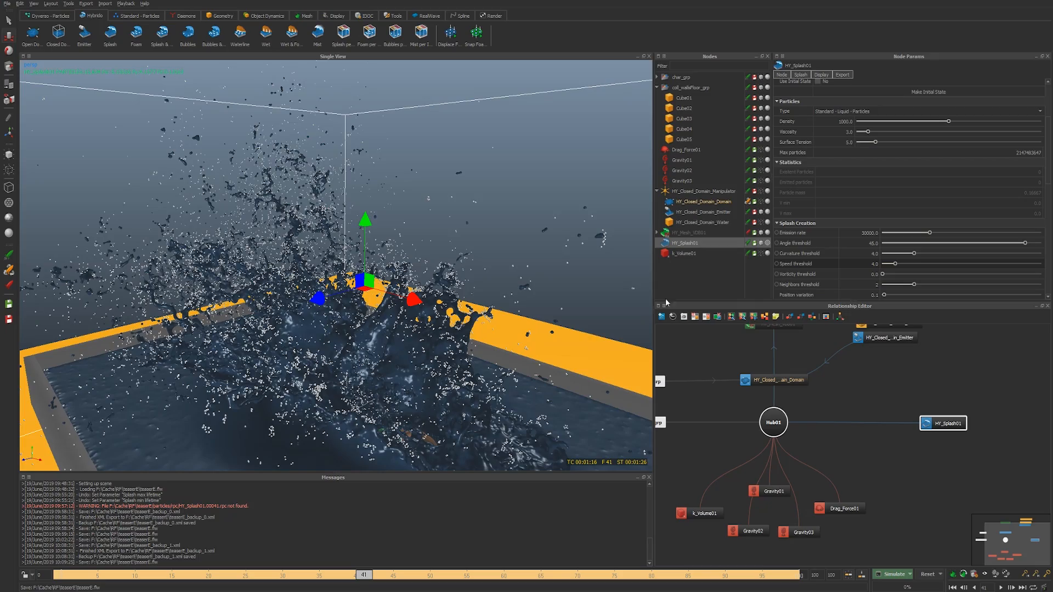
pyautogui.keyDown('alt'); pyautogui.moveTo(496, 312); pyautogui.dragTo(420, 320); pyautogui.keyUp('alt')
pyautogui.scroll(-1, 855, 253)
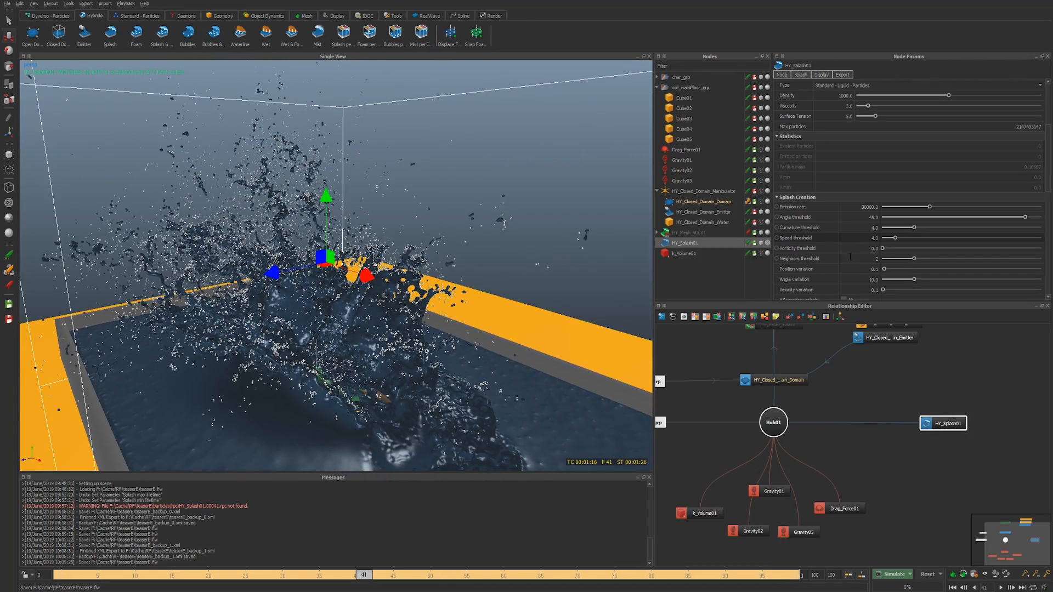
pyautogui.scroll(-1, 838, 268)
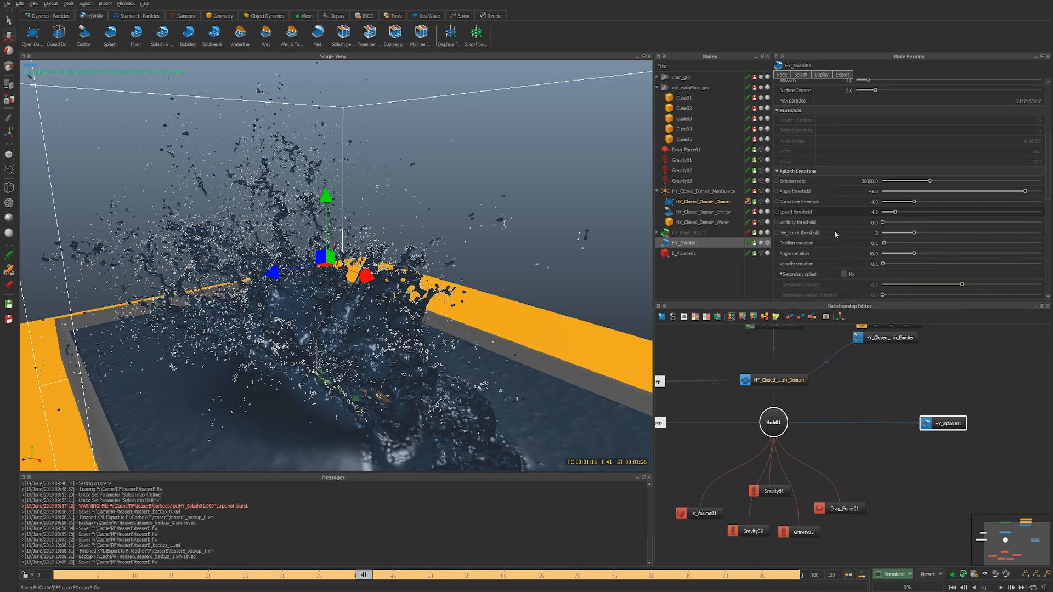
pyautogui.keyDown('alt'); pyautogui.moveTo(404, 311); pyautogui.dragTo(414, 308); pyautogui.keyUp('alt')
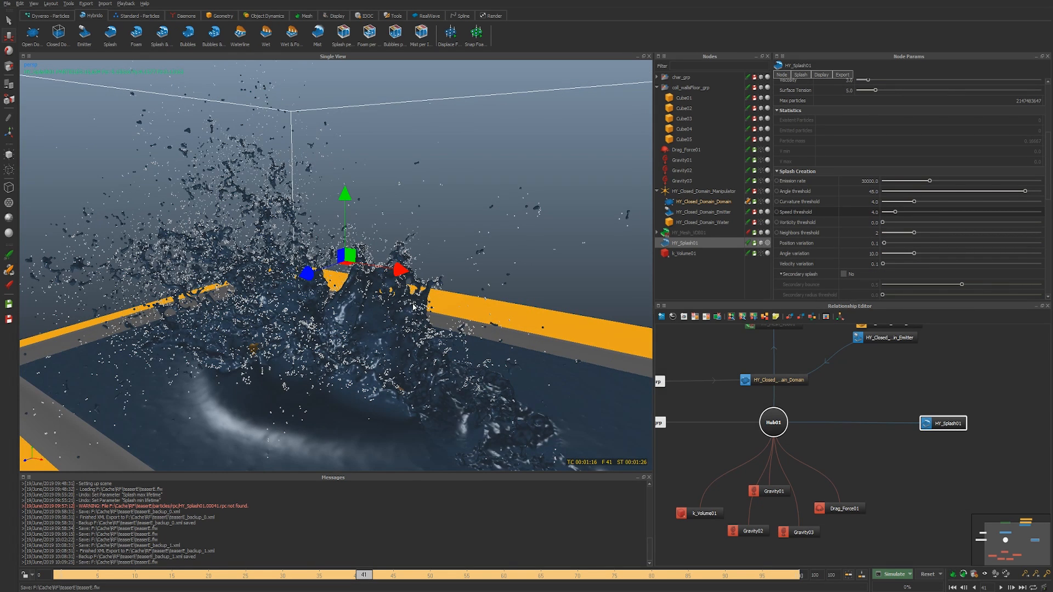
pyautogui.keyDown('alt'); pyautogui.moveTo(358, 327); pyautogui.dragTo(394, 330); pyautogui.keyUp('alt')
pyautogui.scroll(1, 379, 330)
pyautogui.scroll(1, 386, 330)
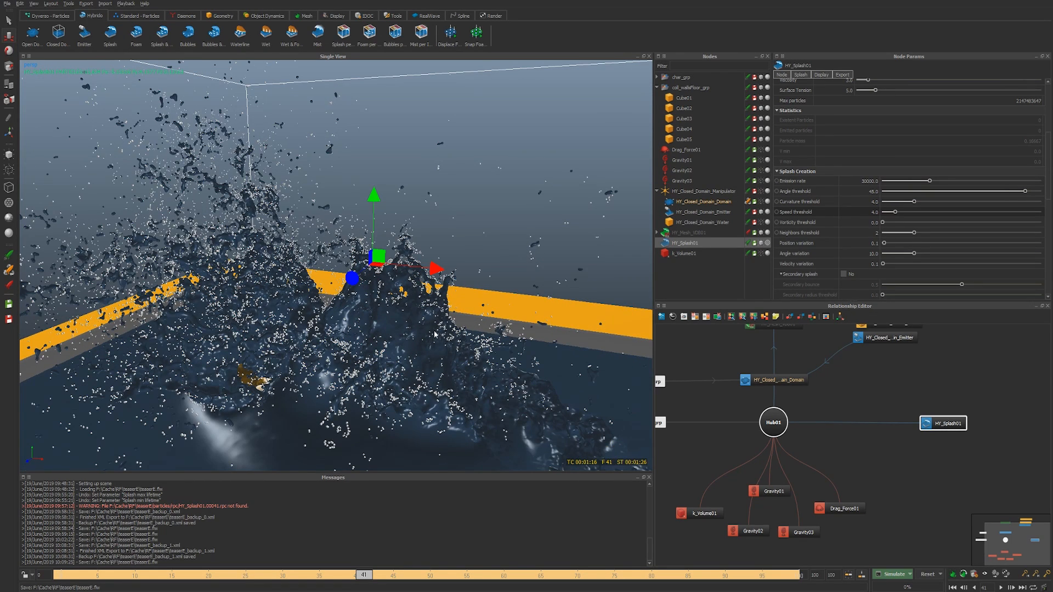
# Step: Set the HY_Splash01 position variation to 0.125, angle variation to 25 and velocity variation to 2
pyautogui.doubleClick(864, 242)
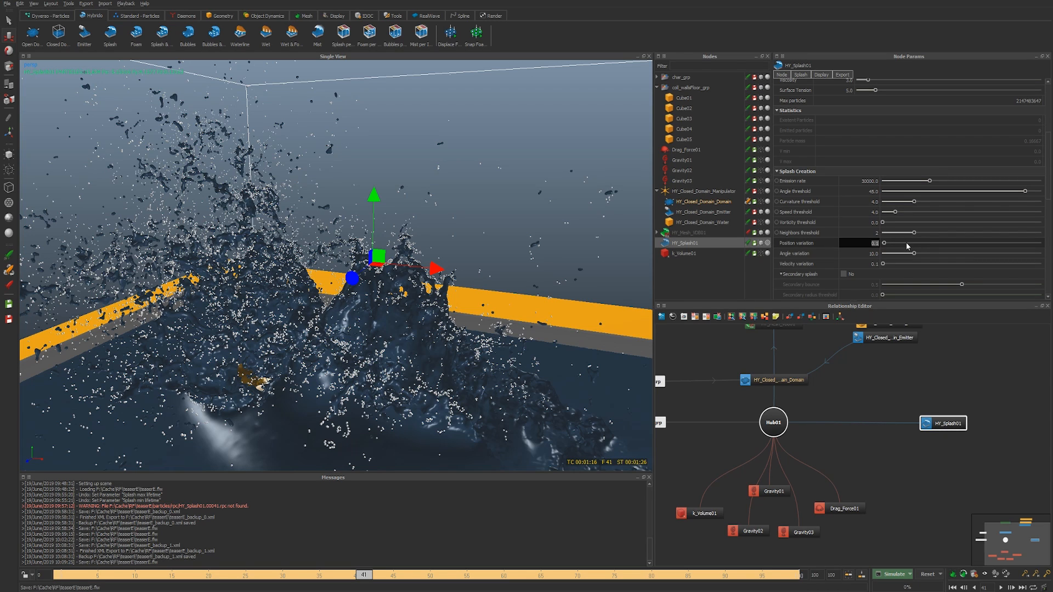
pyautogui.press('BackSpace')
pyautogui.write('.125')
pyautogui.press('Tab')
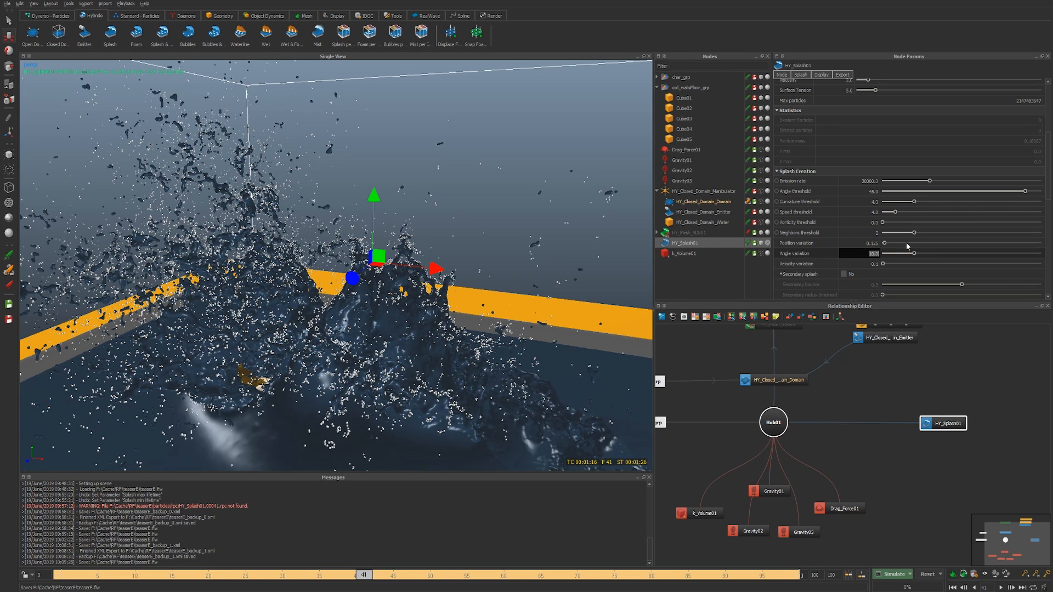
pyautogui.write('25')
pyautogui.press('Return')
pyautogui.press('Tab')
pyautogui.write('2')
pyautogui.press('Return')
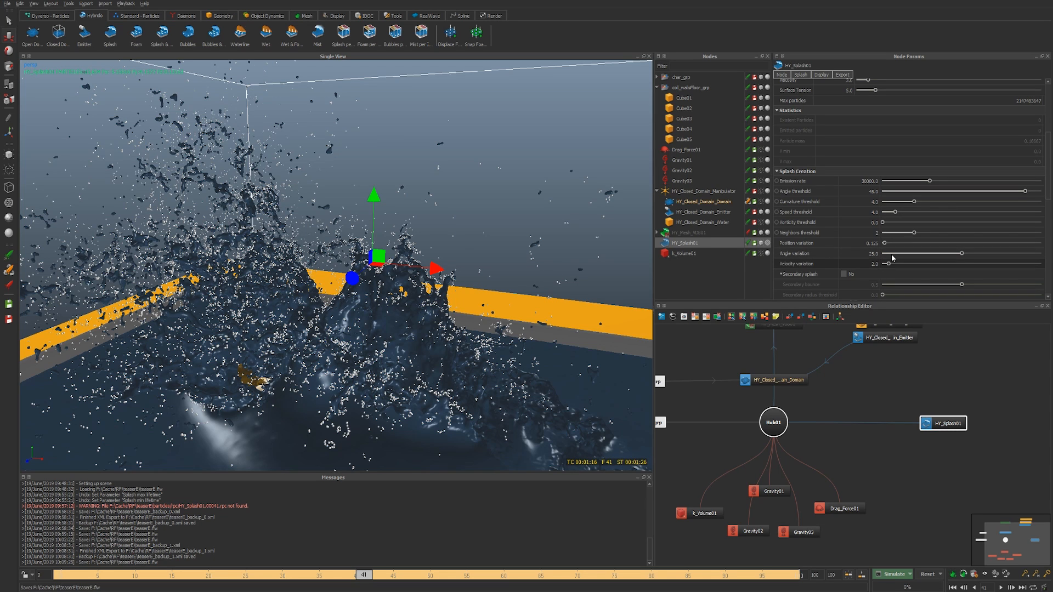
# Step: Inspect the particle clusters at the splash's edge, then set the HY_Splash01 emission rate to 60000
pyautogui.scroll(5, 407, 291)
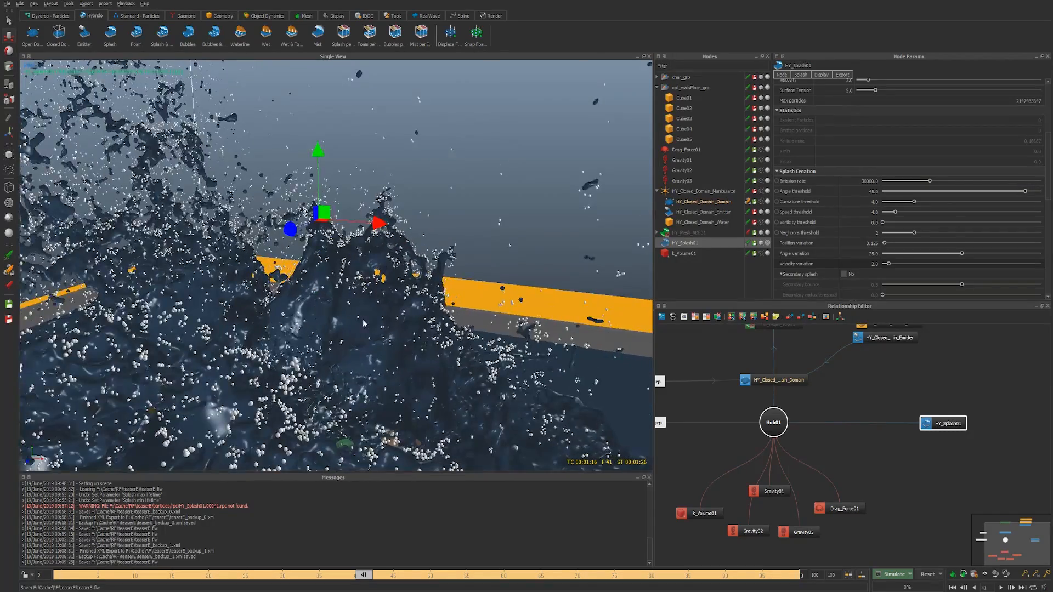
pyautogui.keyDown('alt'); pyautogui.moveTo(364, 324); pyautogui.dragTo(355, 419); pyautogui.keyUp('alt')
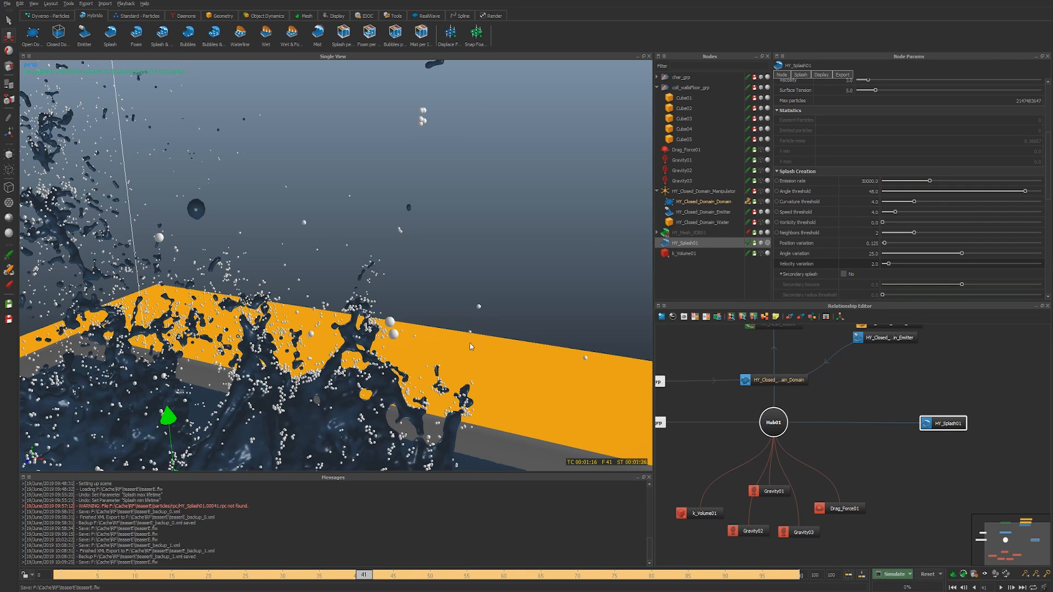
pyautogui.keyDown('alt'); pyautogui.moveTo(471, 347); pyautogui.dragTo(463, 320); pyautogui.keyUp('alt')
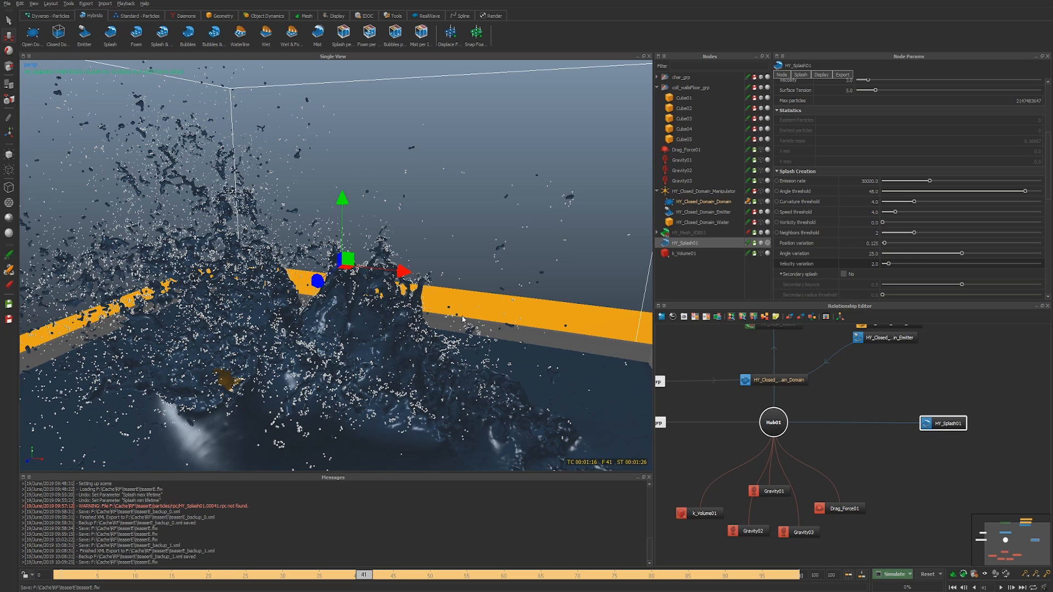
pyautogui.doubleClick(850, 180)
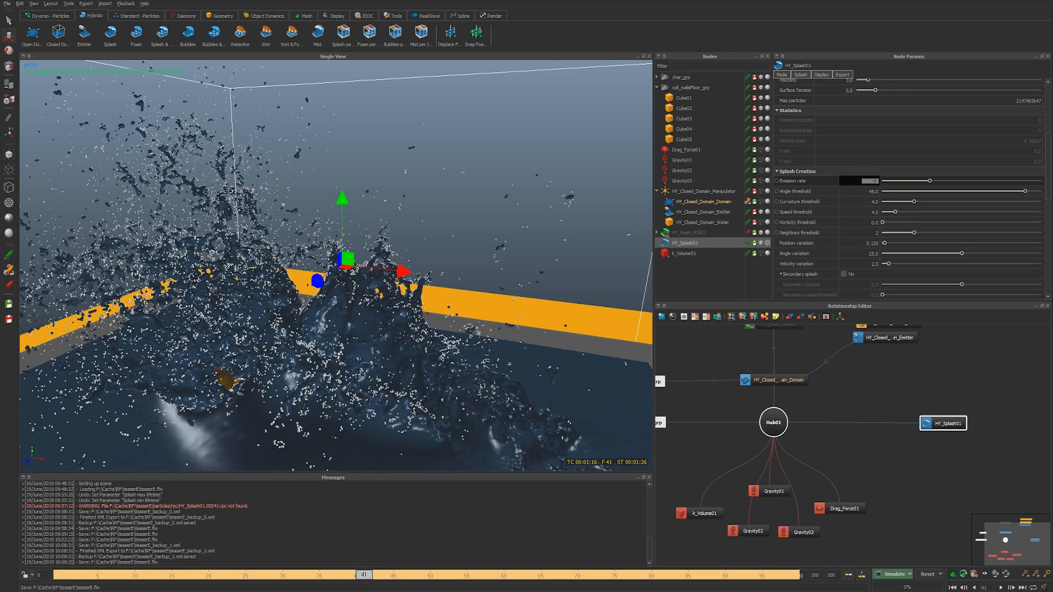
pyautogui.press('Return')
pyautogui.write('60000')
pyautogui.press('Return')
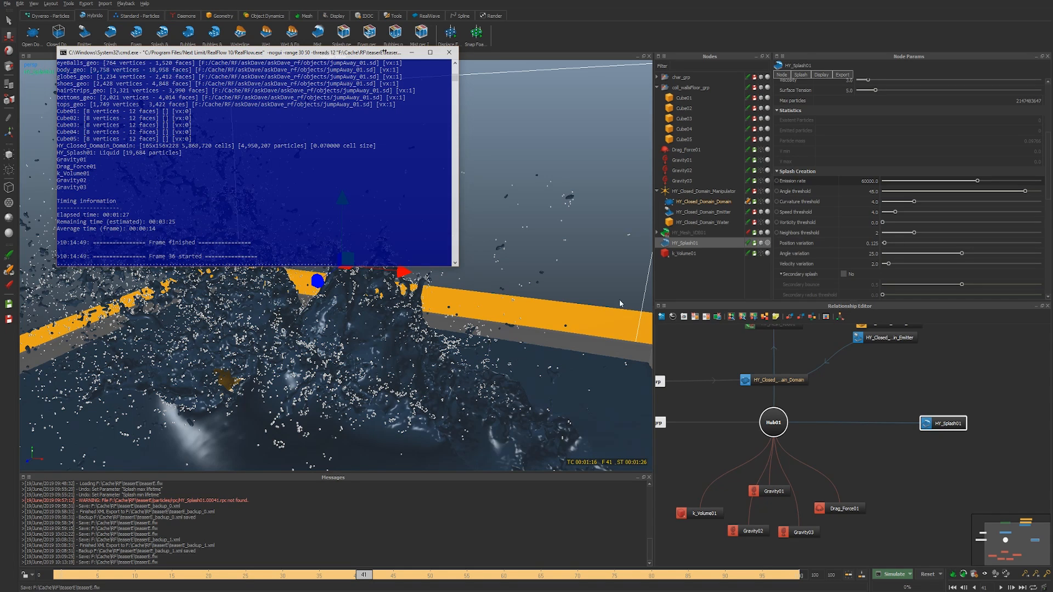
# Step: Review the HY_Splash01 particle type options and keep Standard - Liquid - Particles
pyautogui.scroll(2, 871, 263)
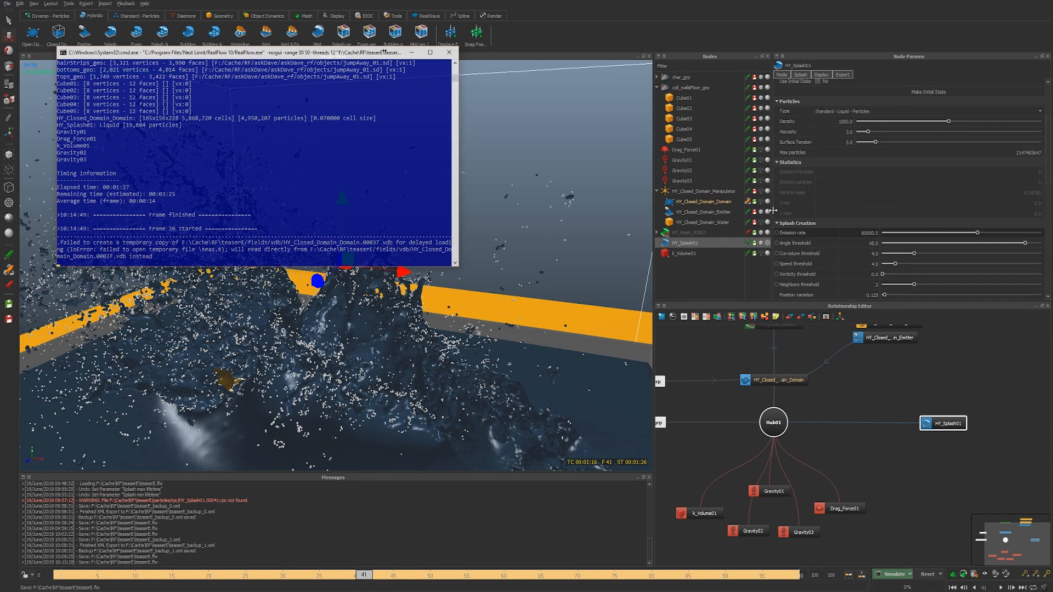
pyautogui.click(831, 111)
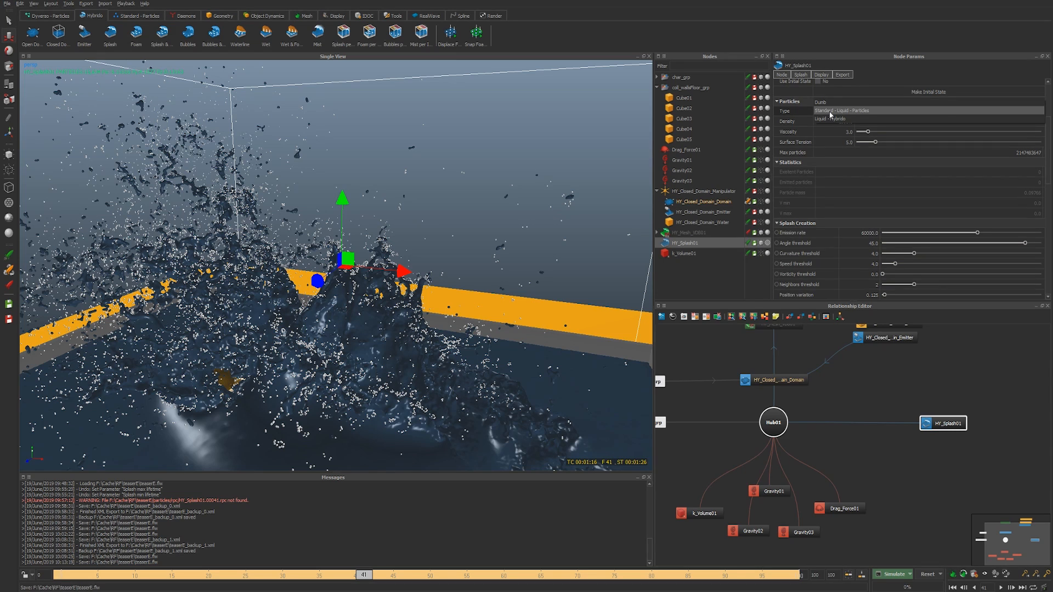
pyautogui.click(830, 111)
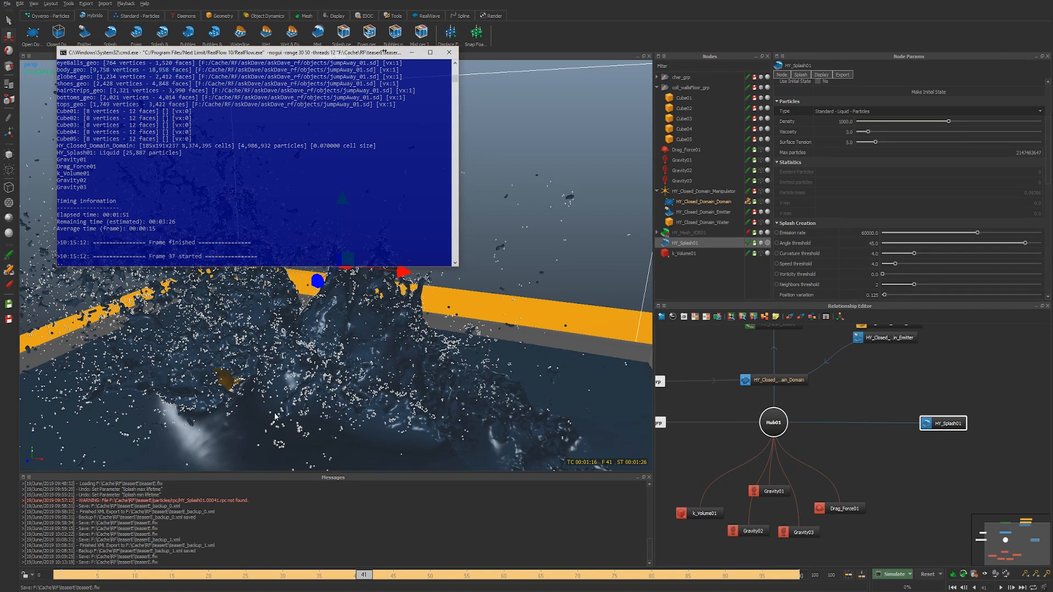
# Step: Check the console's simulation progress and view the newly simulated splash at frames 36 and 37
pyautogui.click(354, 579)
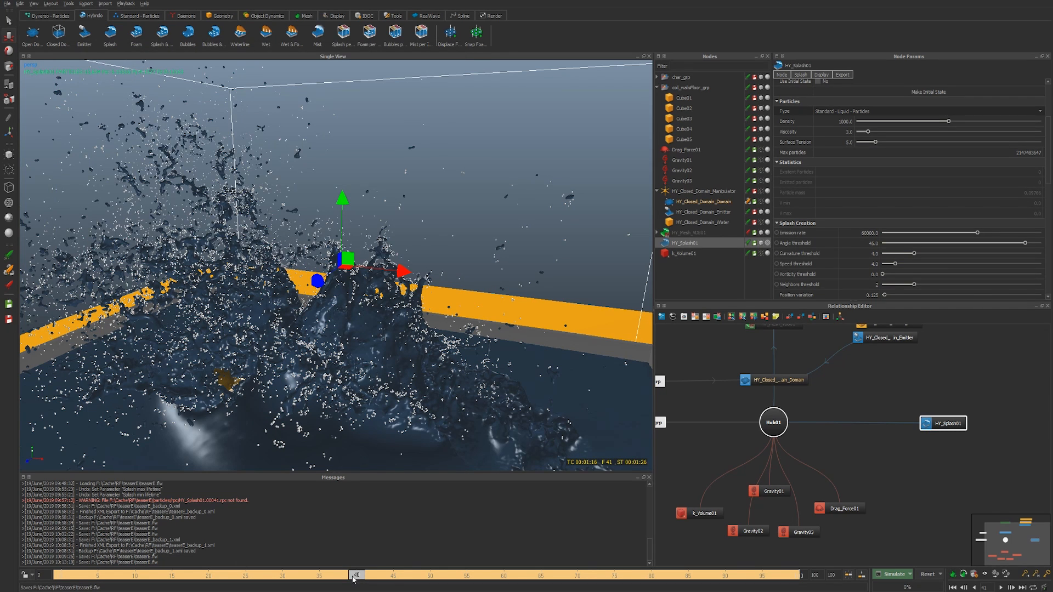
pyautogui.hotkey('alt', 'Tab')
pyautogui.hotkey('alt', 'Tab')
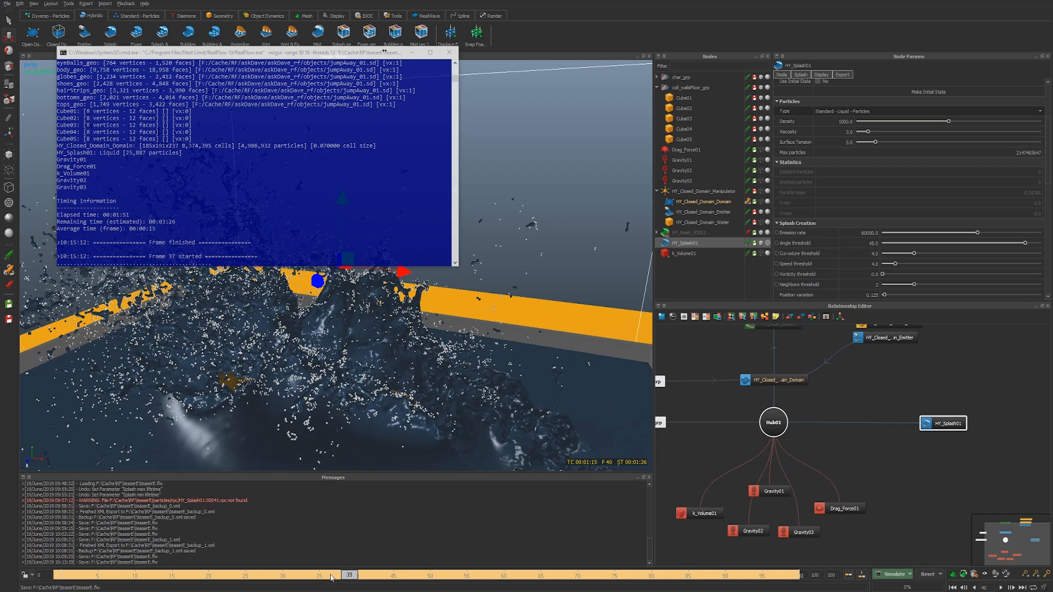
pyautogui.click(332, 577)
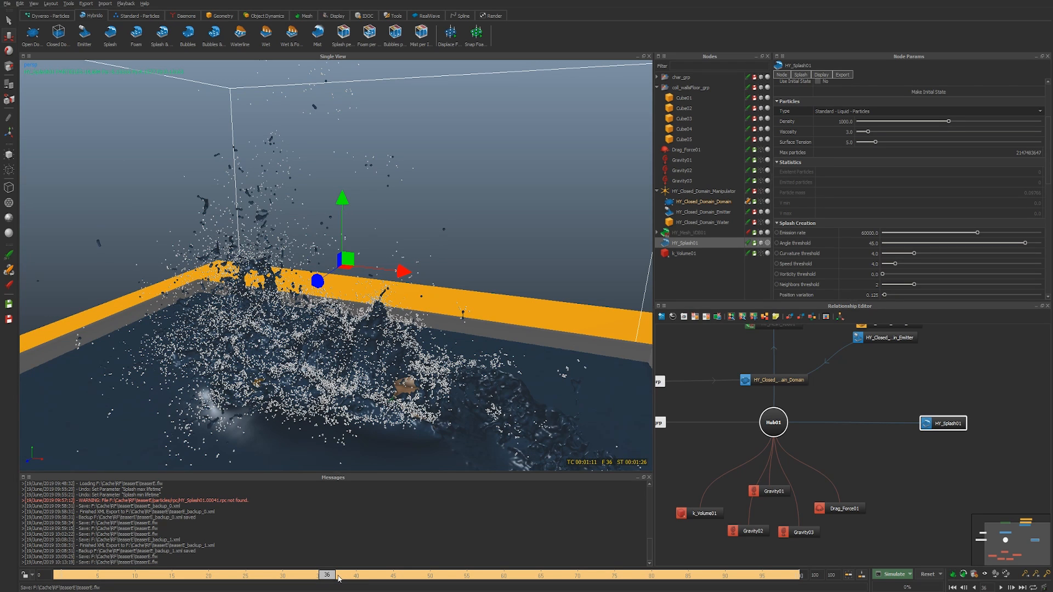
pyautogui.hotkey('alt', 'Tab')
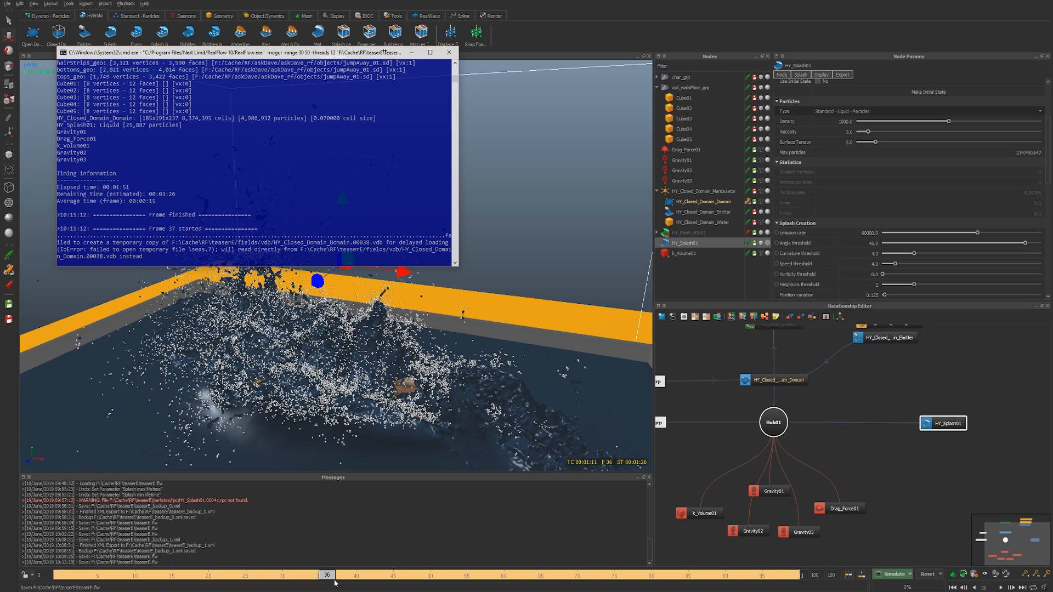
pyautogui.hotkey('alt', 'Tab')
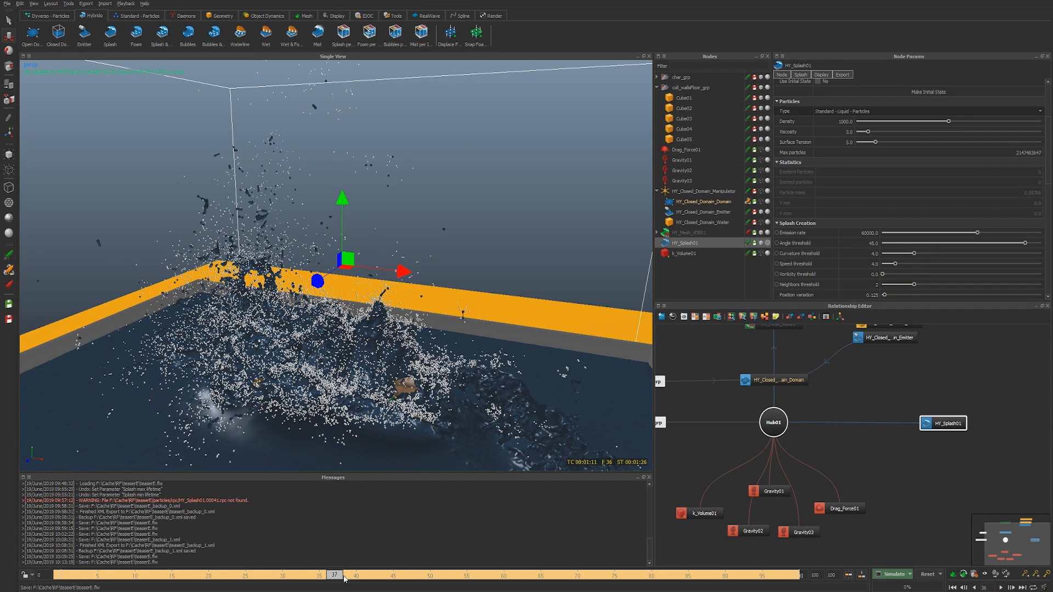
pyautogui.click(345, 577)
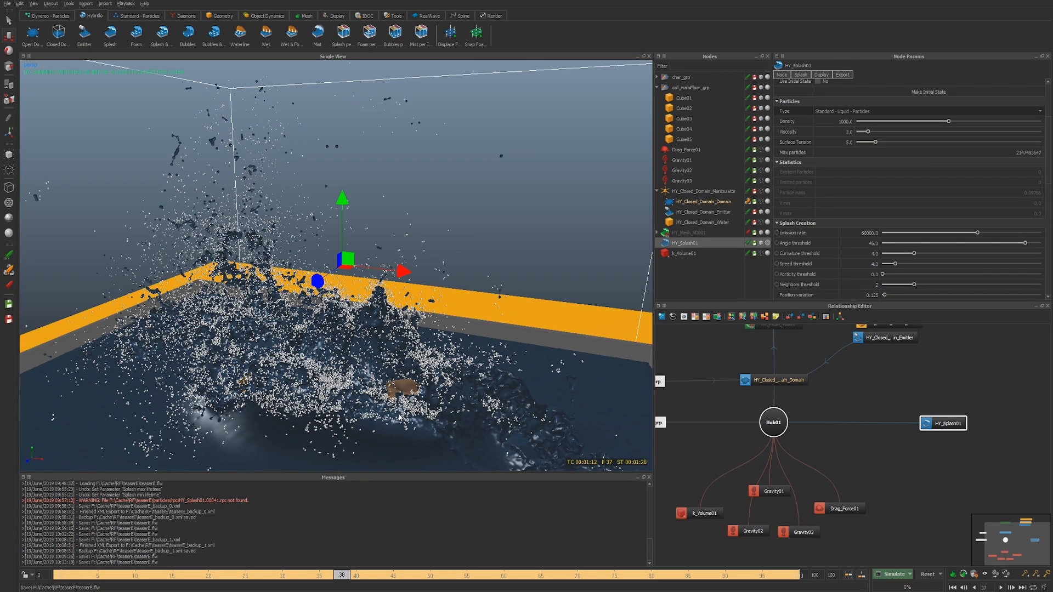
# Step: Examine the frame 38 splash particles up close and in a wide view of the whole pool
pyautogui.scroll(-3, 404, 417)
pyautogui.keyDown('alt'); pyautogui.moveTo(405, 407); pyautogui.dragTo(377, 387); pyautogui.keyUp('alt')
pyautogui.scroll(5, 377, 388)
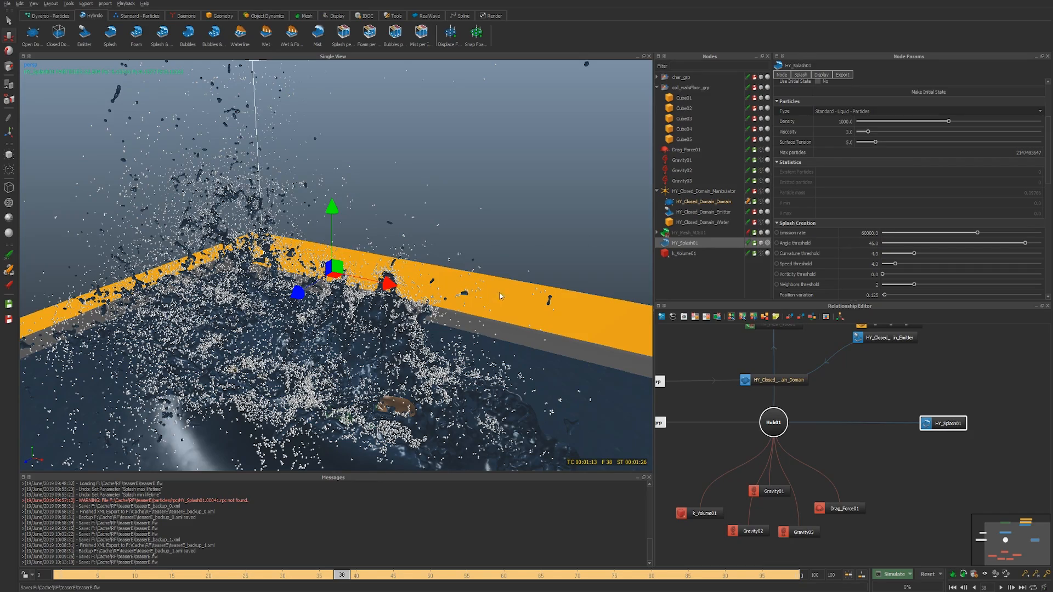
pyautogui.scroll(-5, 472, 284)
pyautogui.keyDown('alt'); pyautogui.moveTo(473, 284); pyautogui.dragTo(400, 307); pyautogui.keyUp('alt')
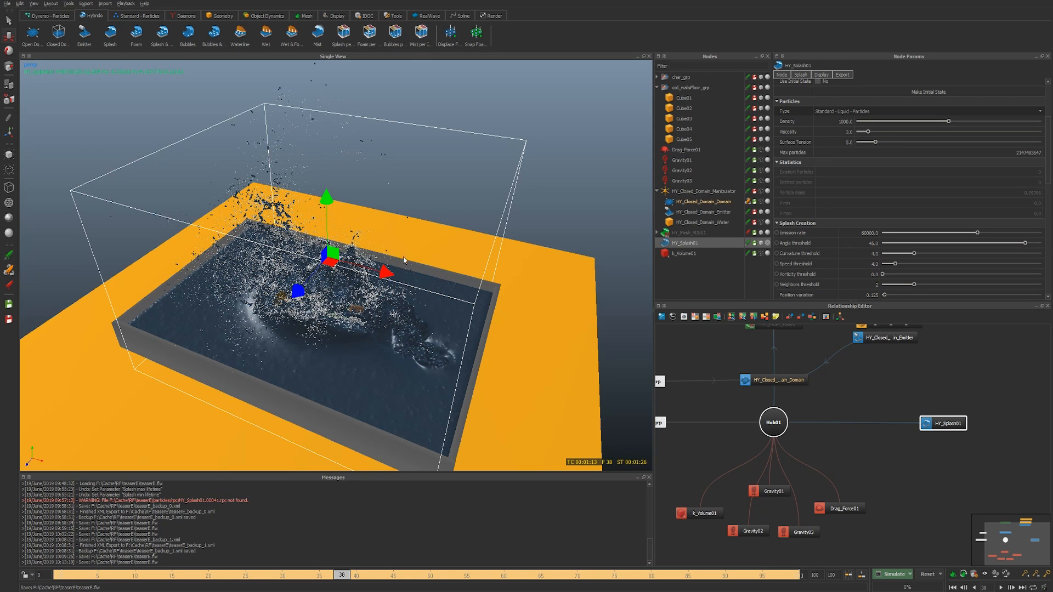
# Step: Review the available IDOC simulation tools, then return to the Hybrido tools
pyautogui.click(396, 17)
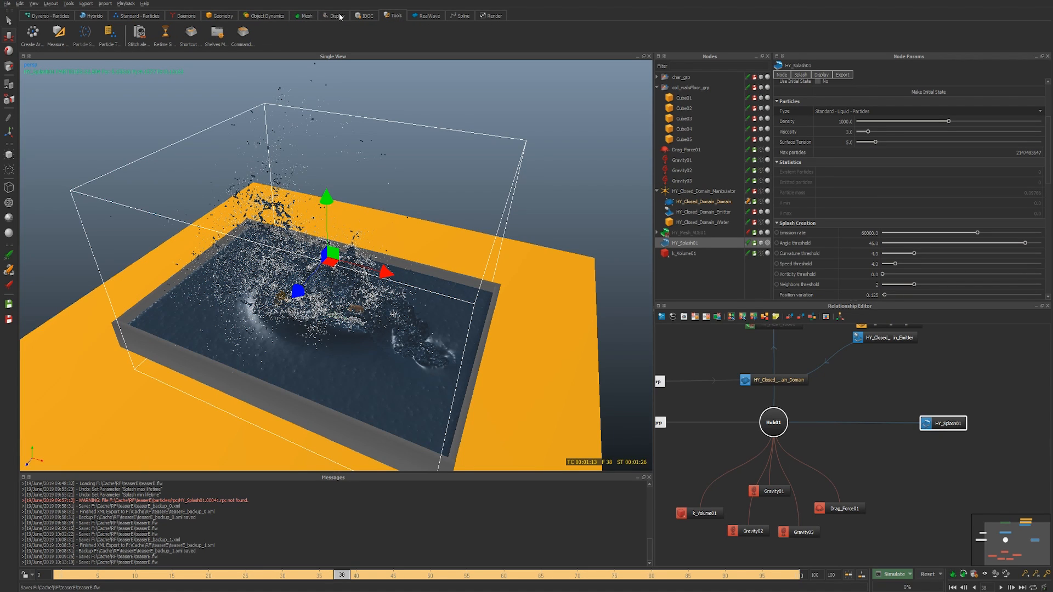
pyautogui.click(365, 16)
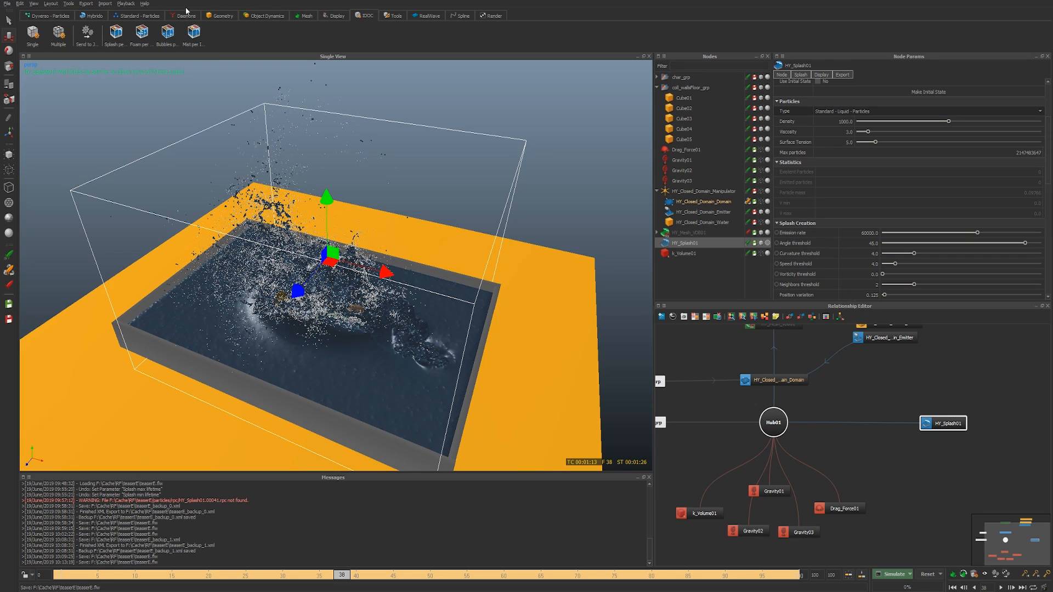
pyautogui.click(91, 17)
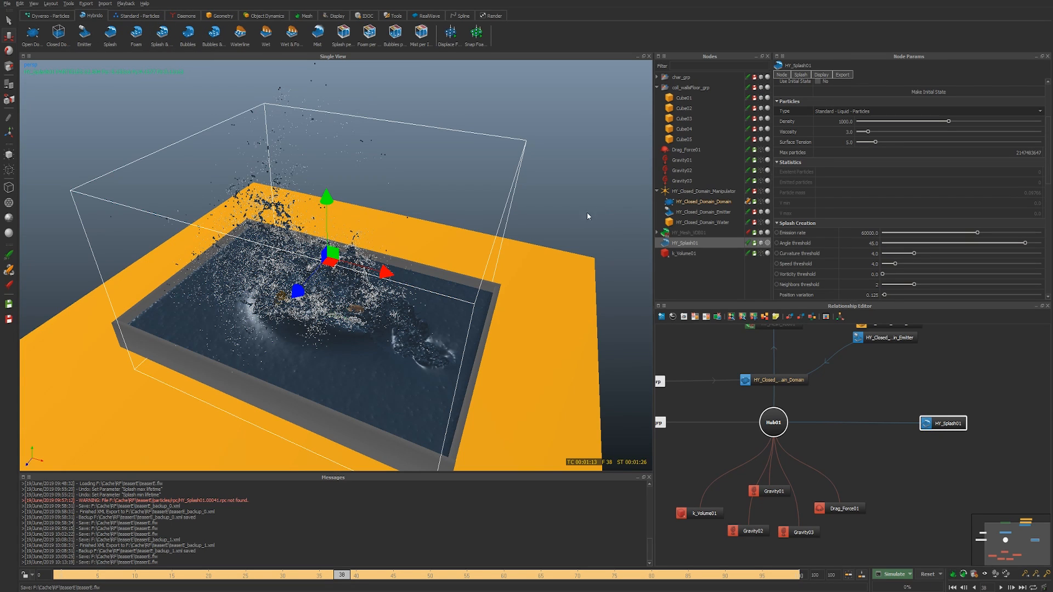
# Step: Examine the overall splash shape at frame 38 from a low side view of the pool
pyautogui.keyDown('alt'); pyautogui.moveTo(587, 212); pyautogui.dragTo(493, 252); pyautogui.keyUp('alt')
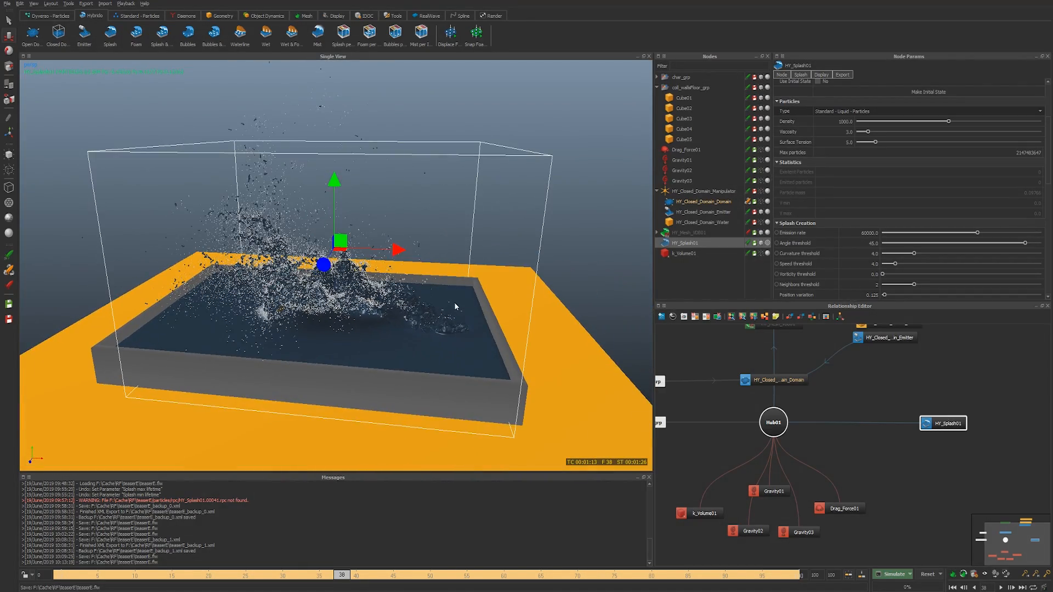
pyautogui.scroll(5, 454, 302)
pyautogui.scroll(-5, 439, 276)
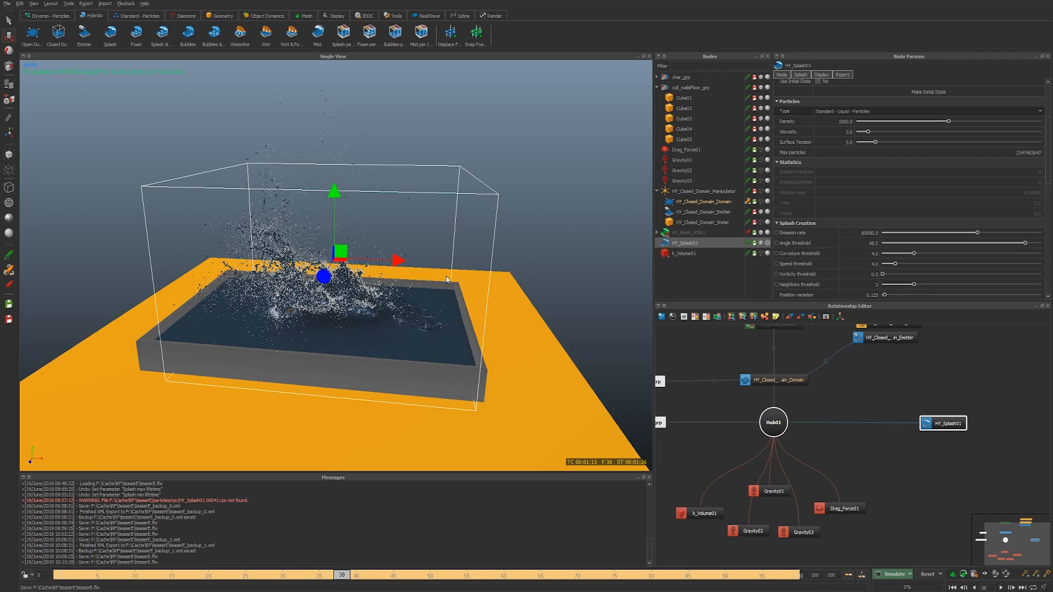
pyautogui.scroll(4, 443, 307)
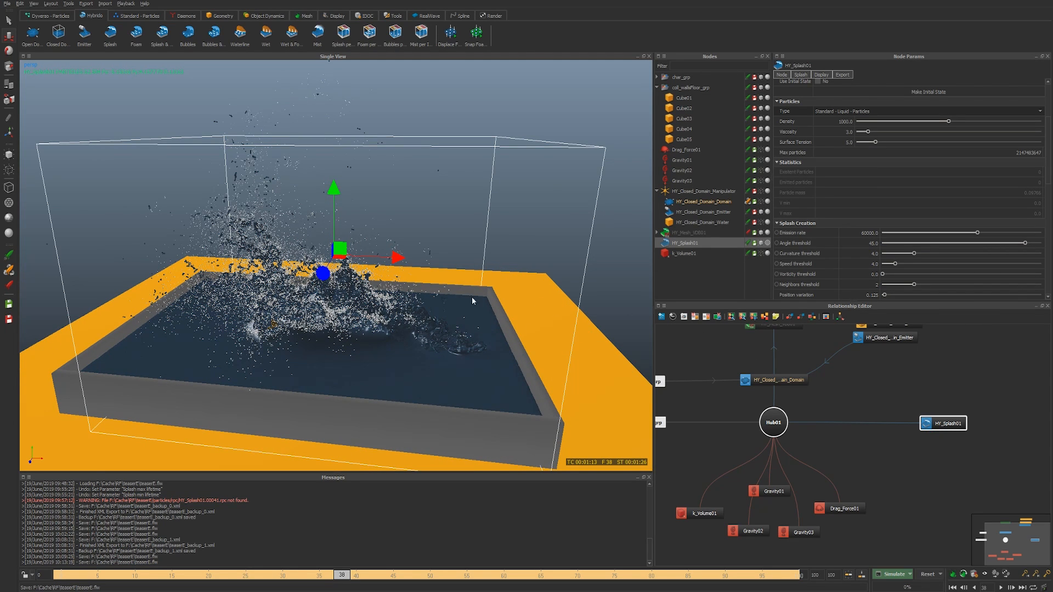
pyautogui.keyDown('alt'); pyautogui.moveTo(415, 348); pyautogui.dragTo(393, 374); pyautogui.keyUp('alt')
pyautogui.scroll(5, 409, 347)
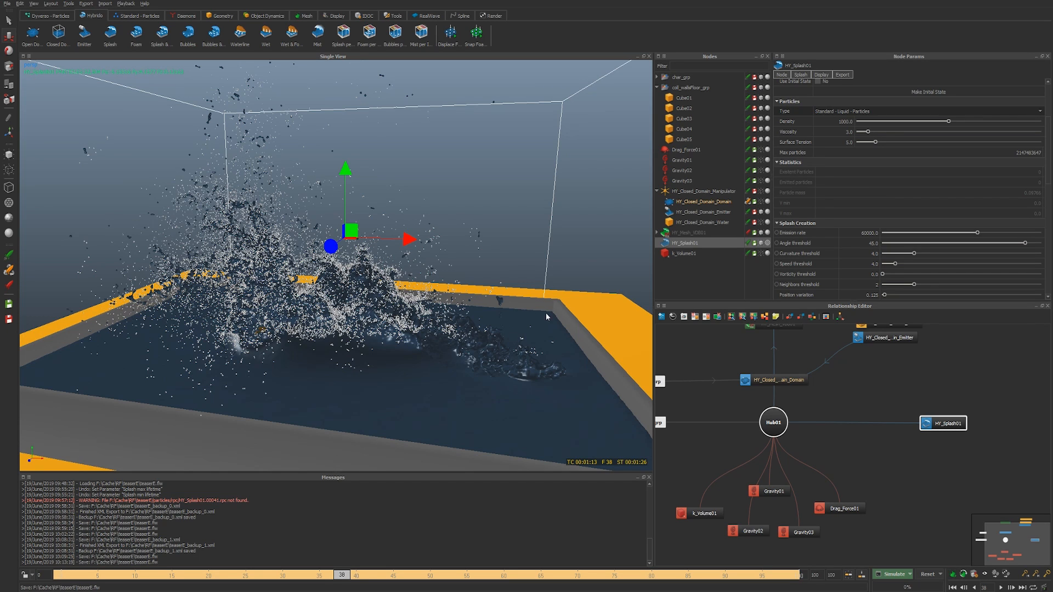
# Step: Review the HY_Splash01 particle cache (.rpc) export channels and its output folder in Export Central, then close it
pyautogui.press('F12')
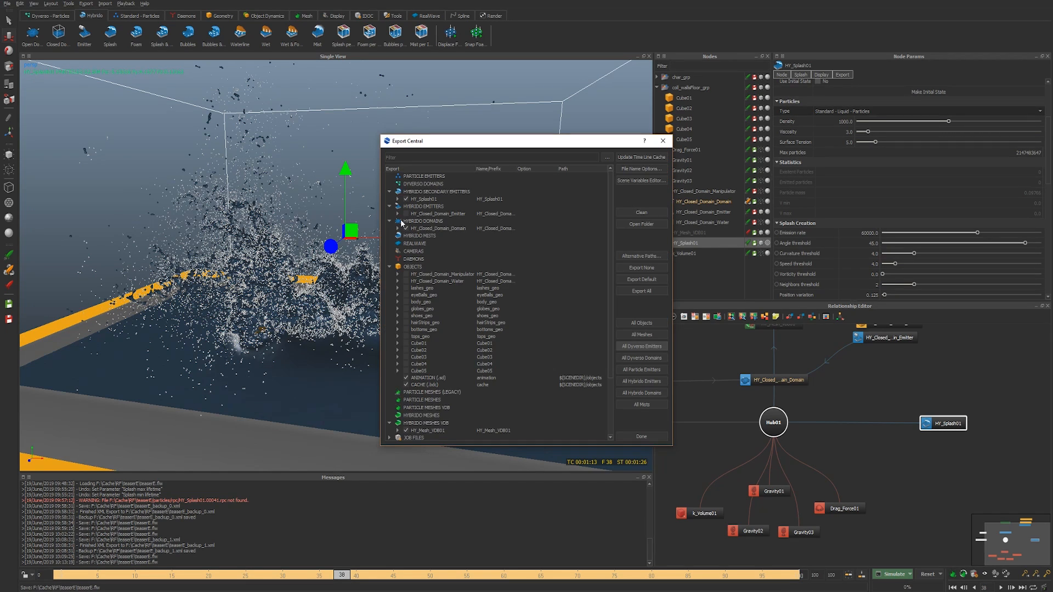
pyautogui.click(398, 199)
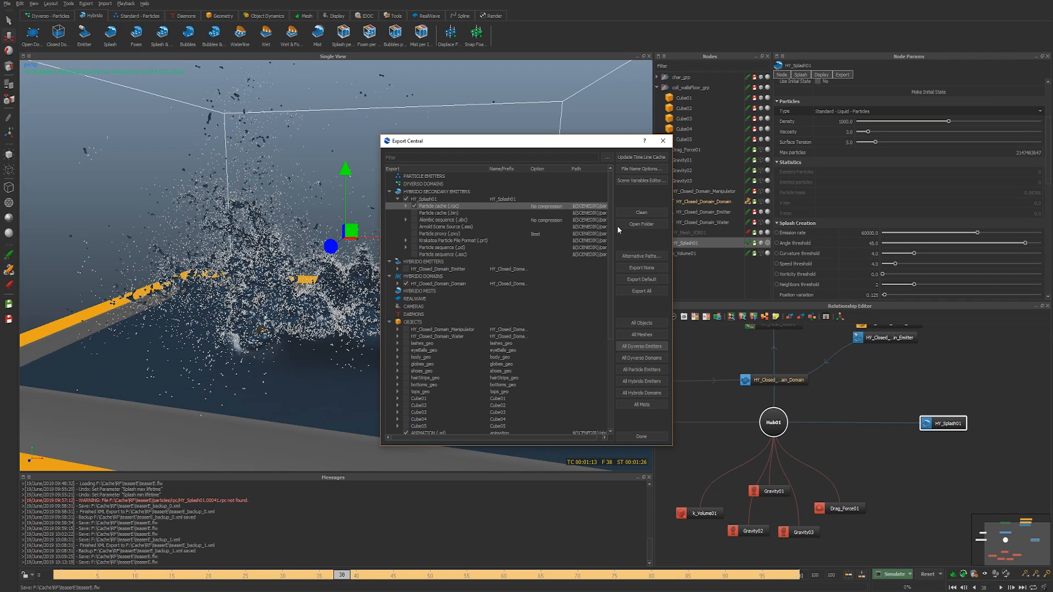
pyautogui.click(632, 226)
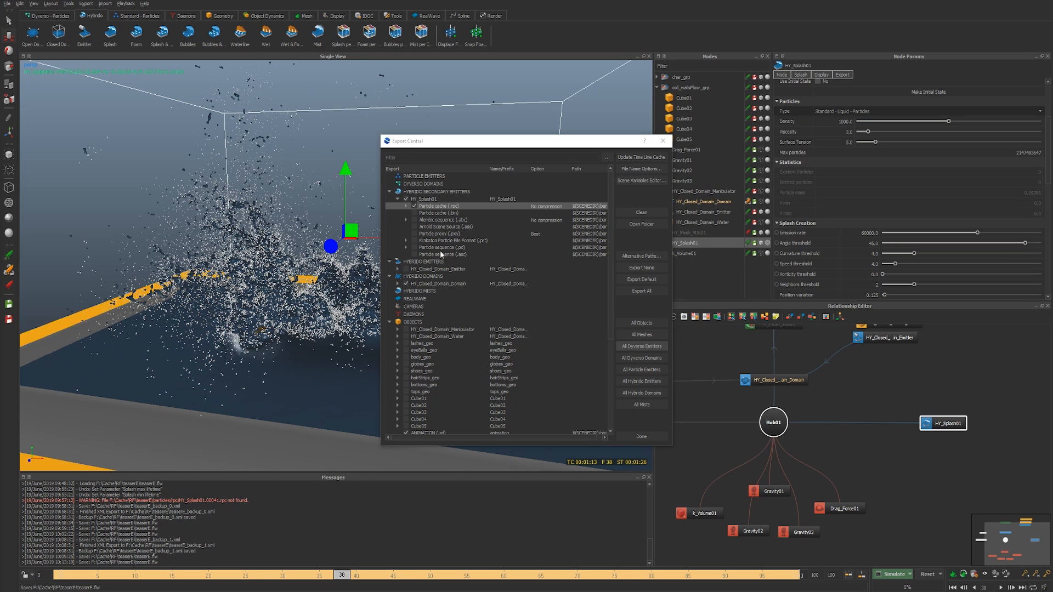
pyautogui.click(406, 206)
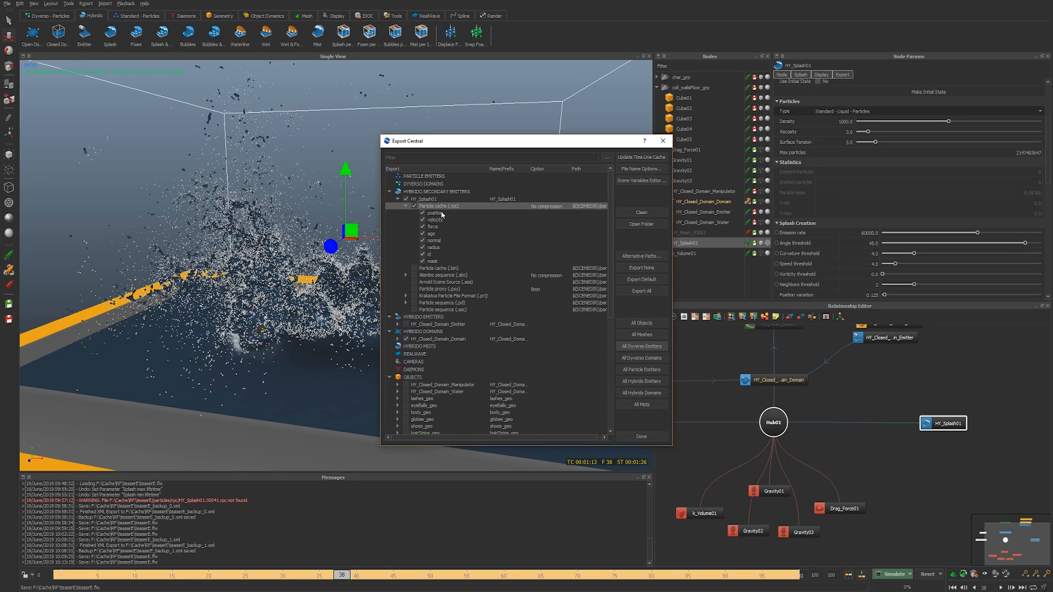
pyautogui.click(664, 141)
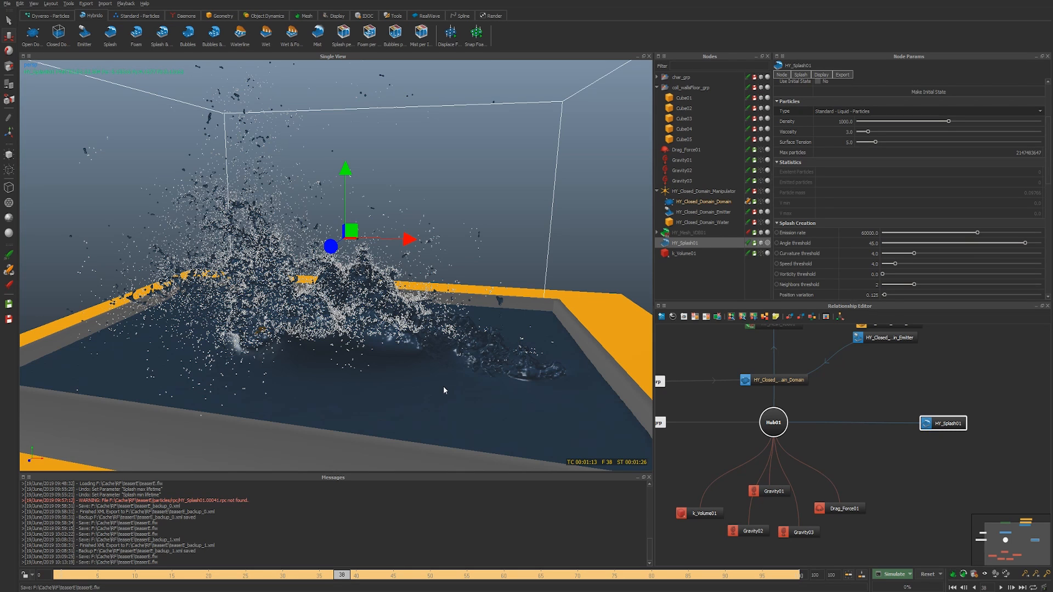
# Step: Check the command-line simulation preview and examine the splash particles from several sides and distances
pyautogui.keyDown('alt'); pyautogui.moveTo(443, 386); pyautogui.dragTo(427, 379); pyautogui.keyUp('alt')
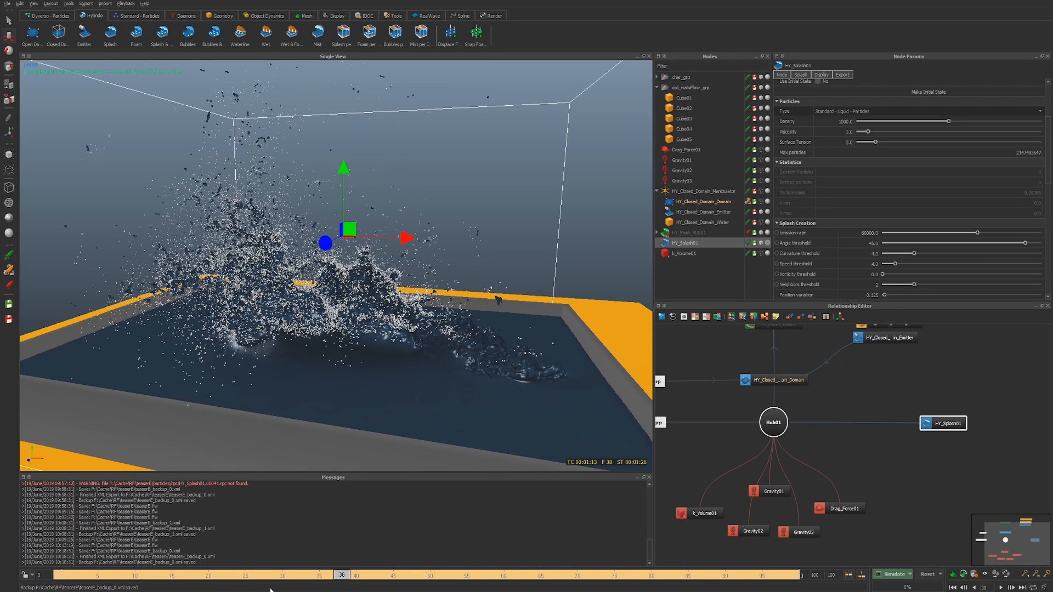
pyautogui.moveTo(232, 590)
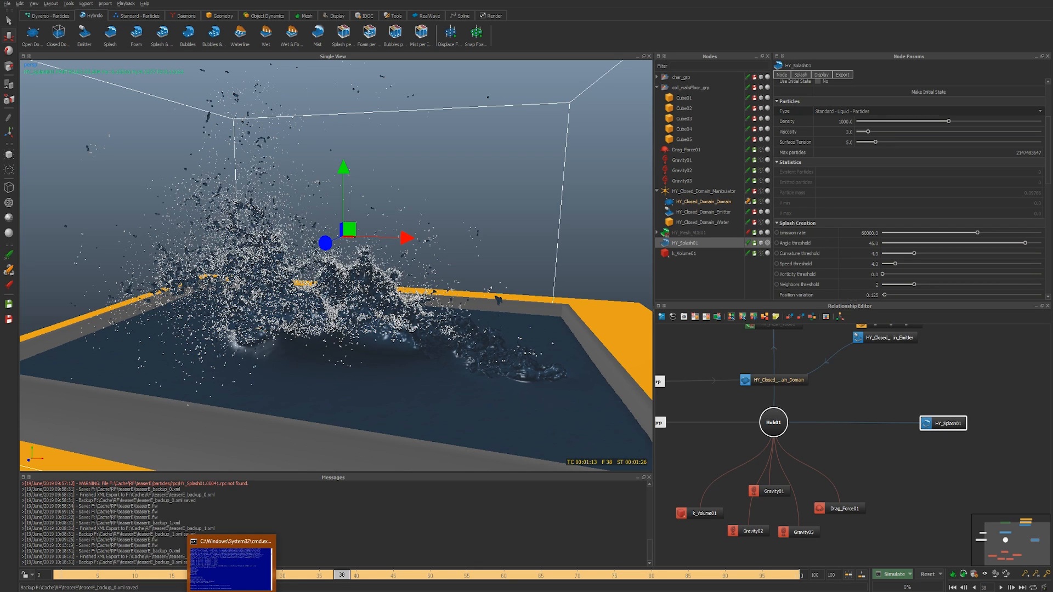
pyautogui.keyDown('alt'); pyautogui.moveTo(310, 425); pyautogui.dragTo(164, 414); pyautogui.keyUp('alt')
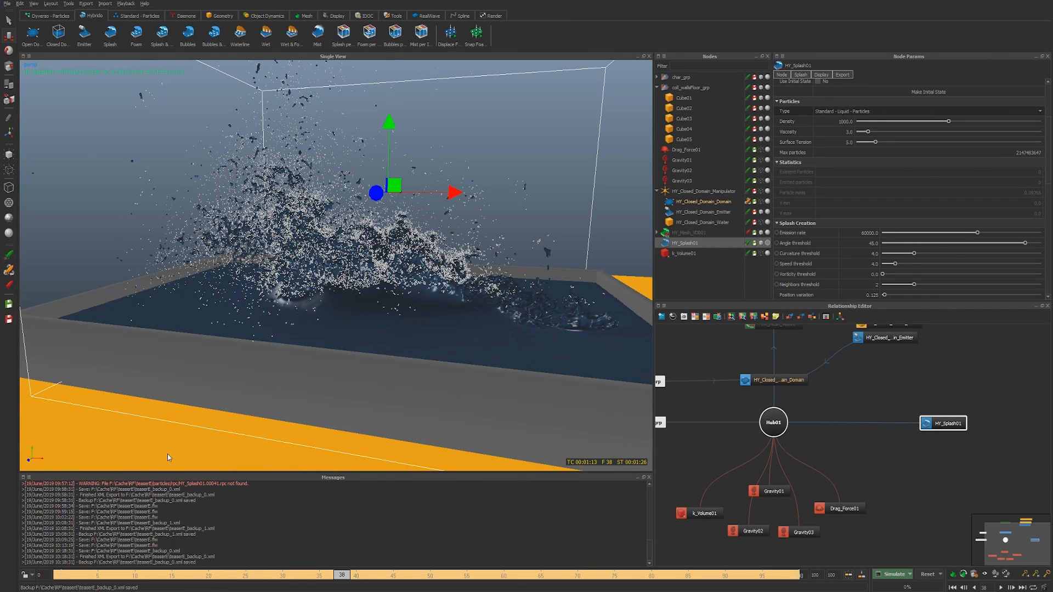
pyautogui.keyDown('alt'); pyautogui.moveTo(336, 283); pyautogui.dragTo(376, 366); pyautogui.keyUp('alt')
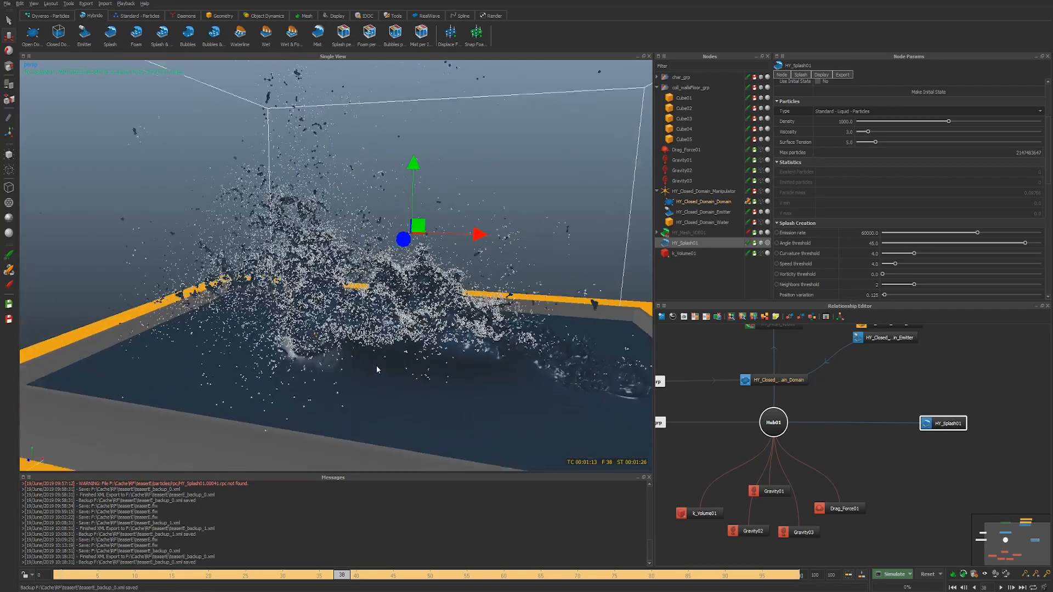
pyautogui.keyDown('alt'); pyautogui.moveTo(376, 365); pyautogui.dragTo(166, 457, button='right'); pyautogui.keyUp('alt')
pyautogui.keyDown('alt'); pyautogui.moveTo(295, 387); pyautogui.dragTo(287, 354, button='right'); pyautogui.keyUp('alt')
pyautogui.keyDown('alt'); pyautogui.moveTo(288, 354); pyautogui.dragTo(300, 361, button='middle'); pyautogui.keyUp('alt')
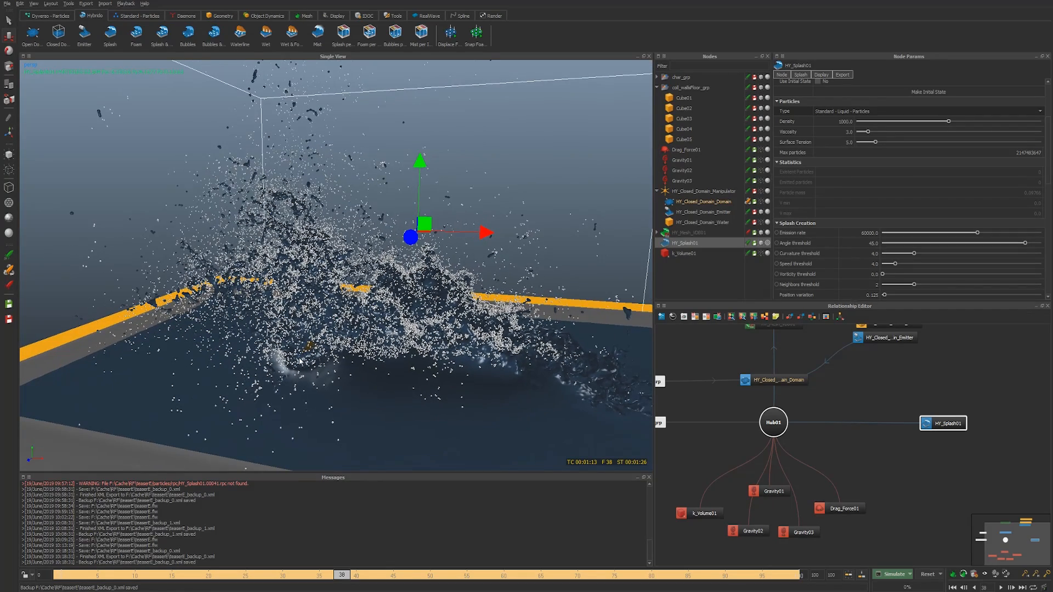
pyautogui.keyDown('alt'); pyautogui.moveTo(375, 384); pyautogui.dragTo(358, 392, button='middle'); pyautogui.keyUp('alt')
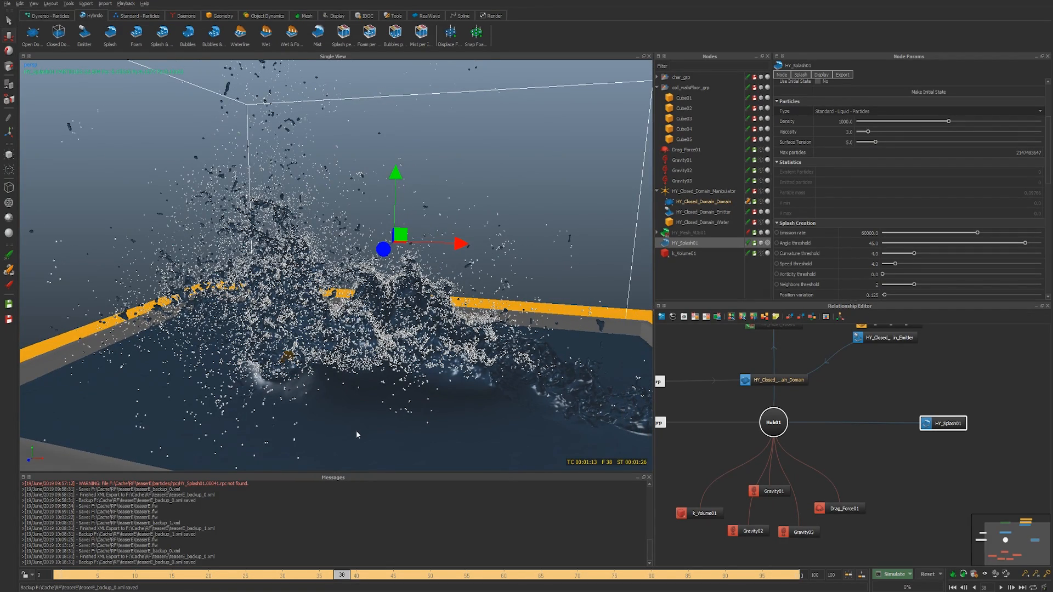
pyautogui.keyDown('alt'); pyautogui.moveTo(357, 382); pyautogui.dragTo(378, 385, button='right'); pyautogui.keyUp('alt')
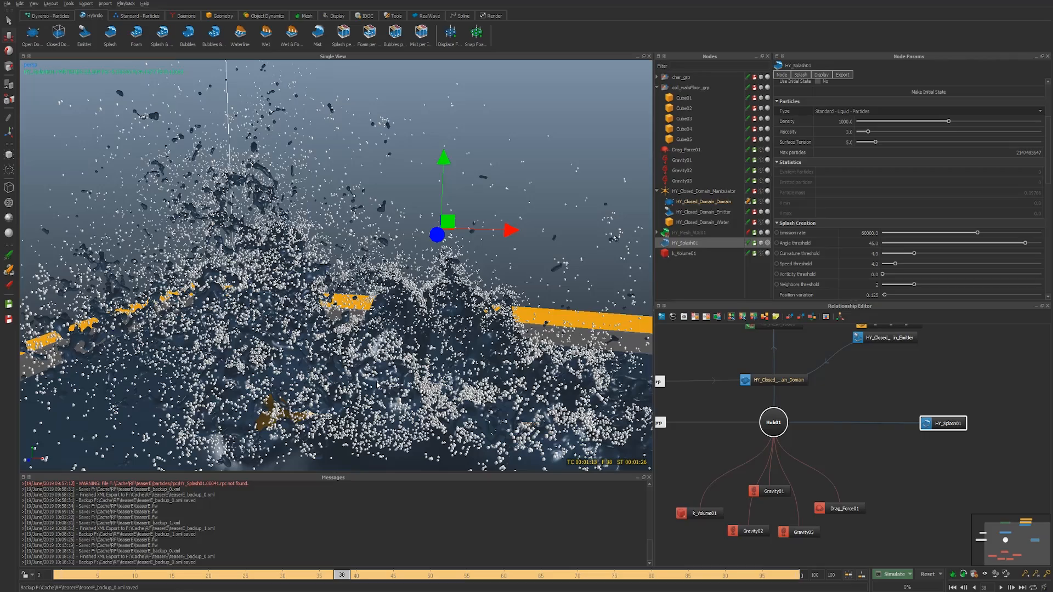
pyautogui.keyDown('alt'); pyautogui.moveTo(476, 403); pyautogui.dragTo(469, 389, button='middle'); pyautogui.keyUp('alt')
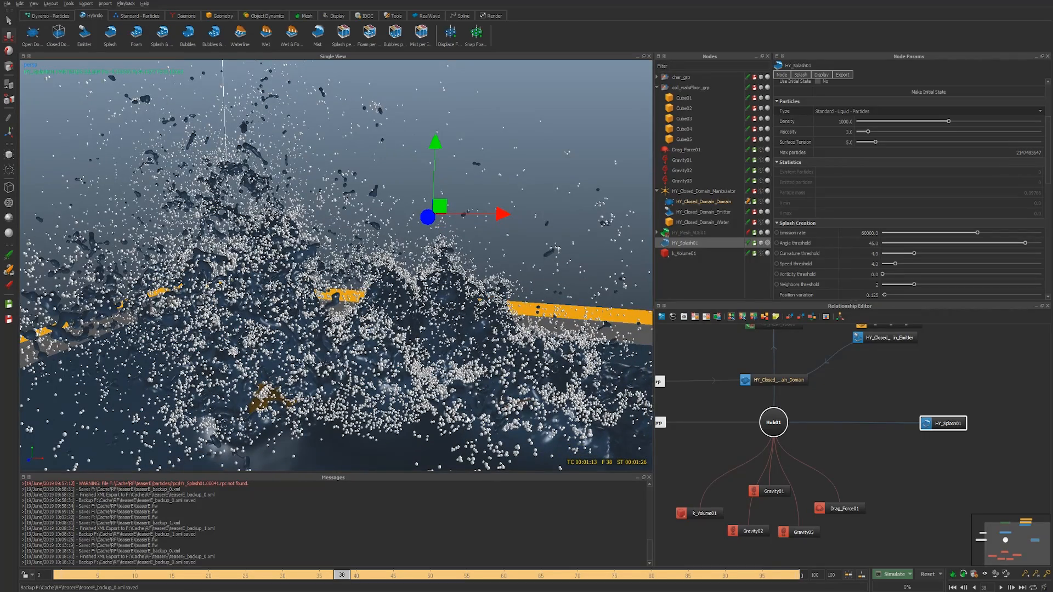
pyautogui.keyDown('alt'); pyautogui.moveTo(450, 387); pyautogui.dragTo(105, 361); pyautogui.keyUp('alt')
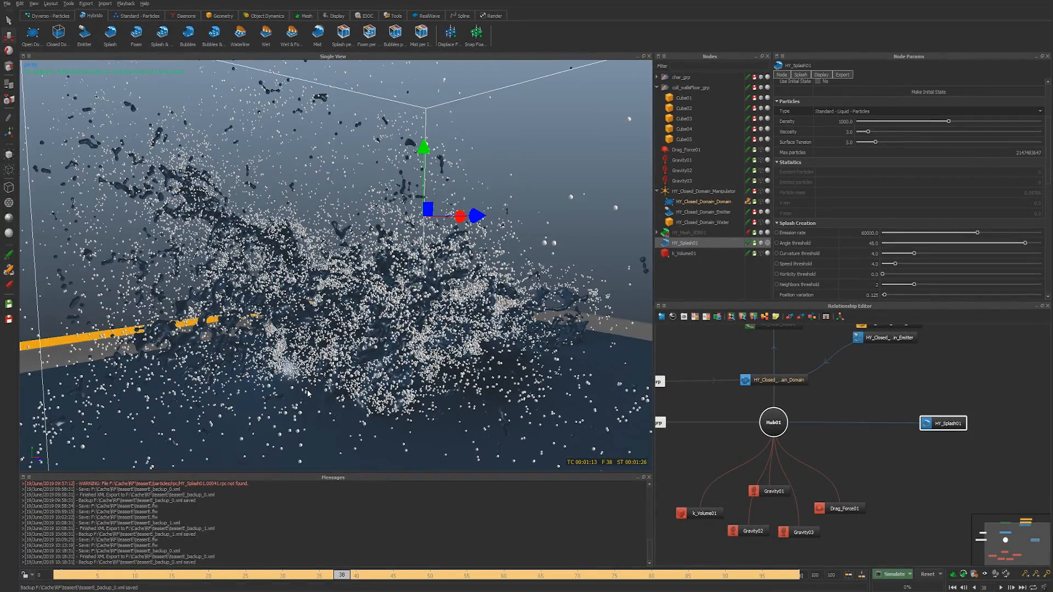
pyautogui.keyDown('alt'); pyautogui.moveTo(433, 383); pyautogui.dragTo(380, 375); pyautogui.keyUp('alt')
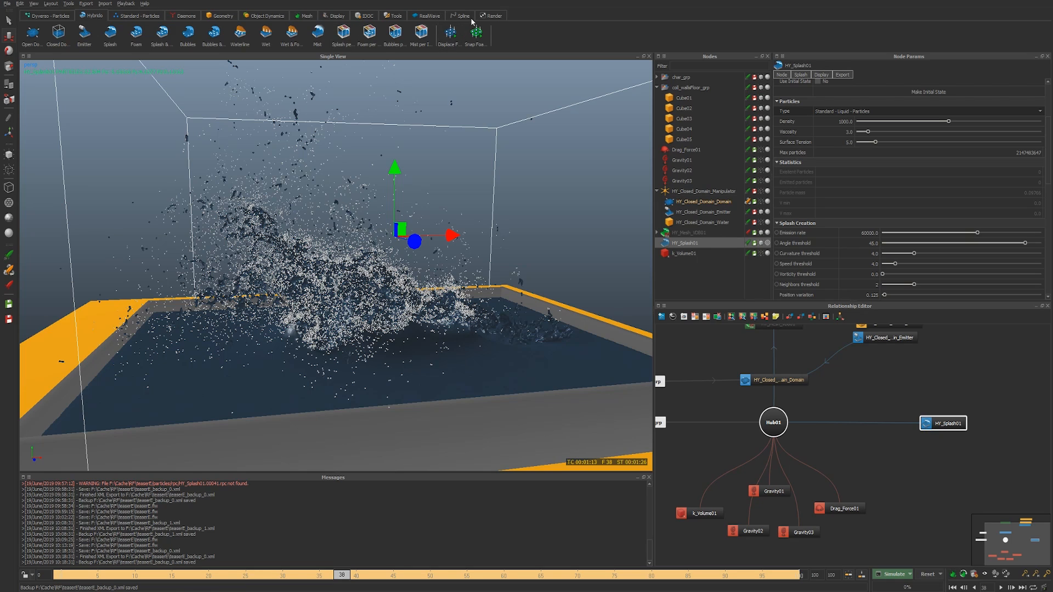
# Step: Start a Maxwell Fire interactive render of frame 38 and move its window over the upper part of the viewport
pyautogui.click(492, 15)
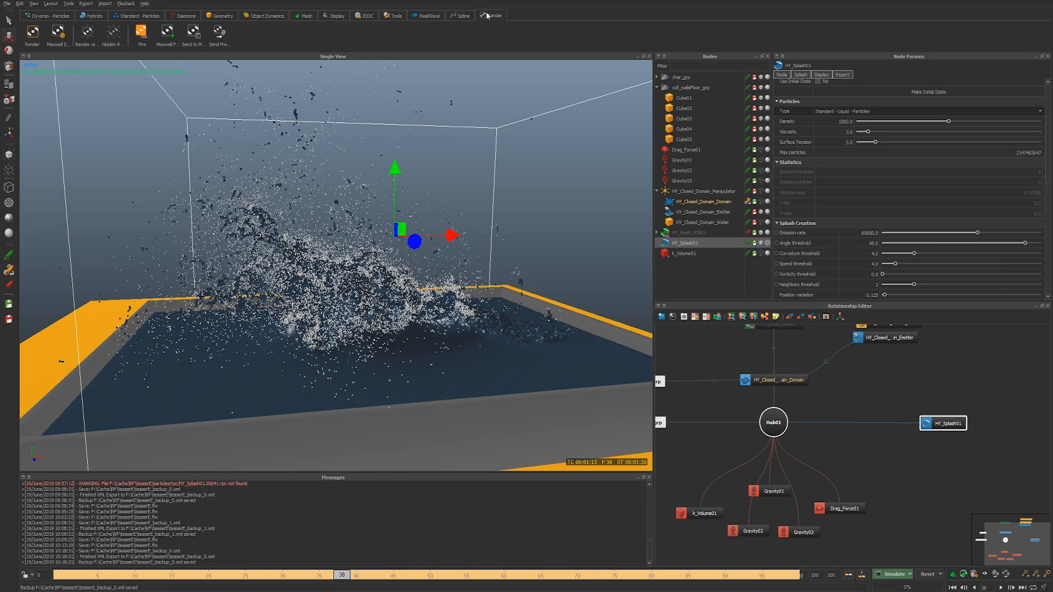
pyautogui.click(140, 36)
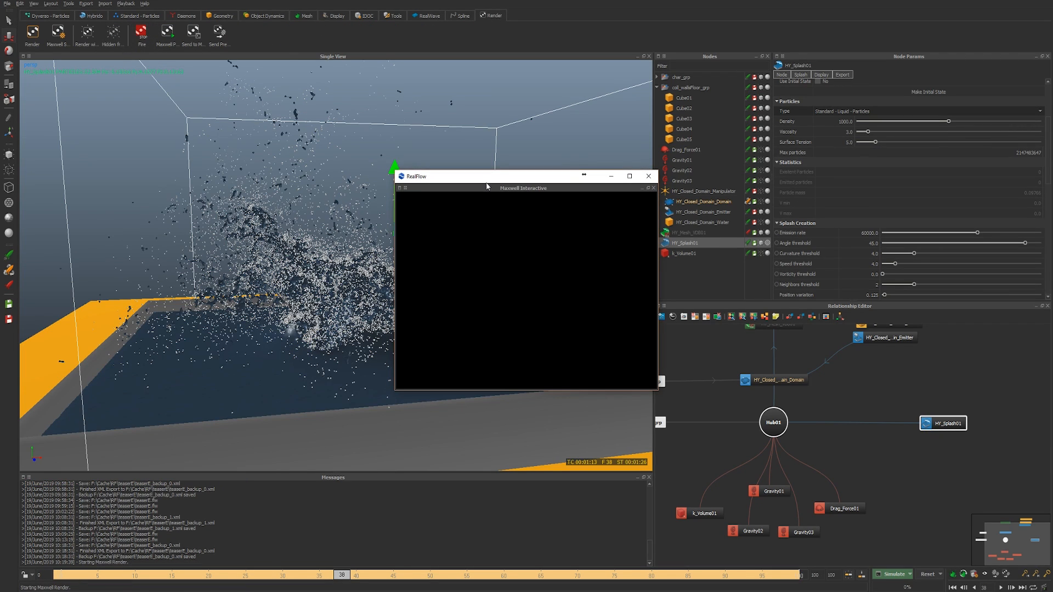
pyautogui.moveTo(487, 185); pyautogui.dragTo(315, 126)
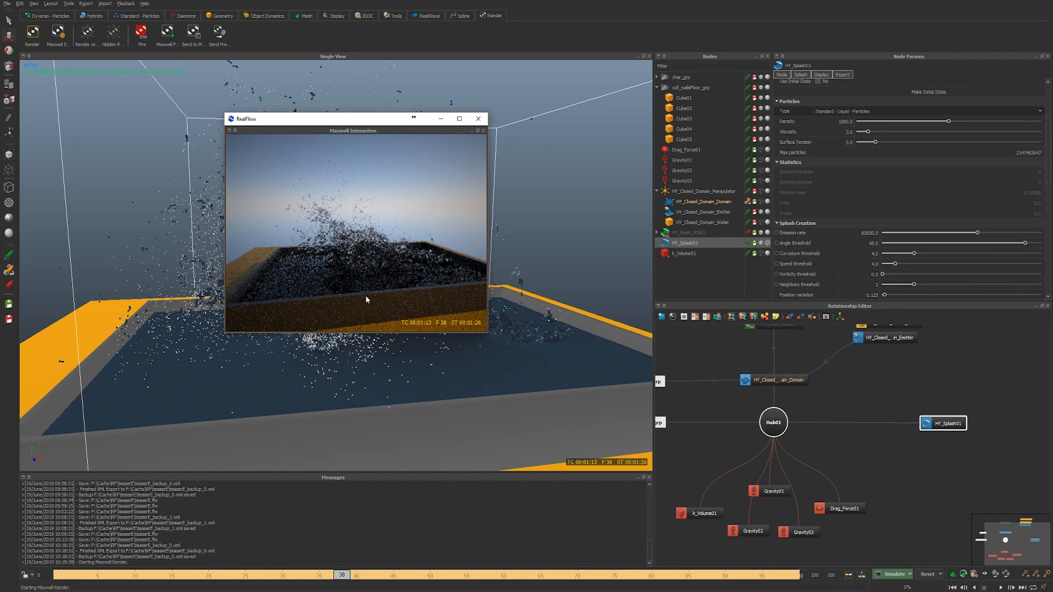
# Step: Set the Maxwell physical sky hour to 11:43 and the global intensity to 2, and apply the settings
pyautogui.click(59, 34)
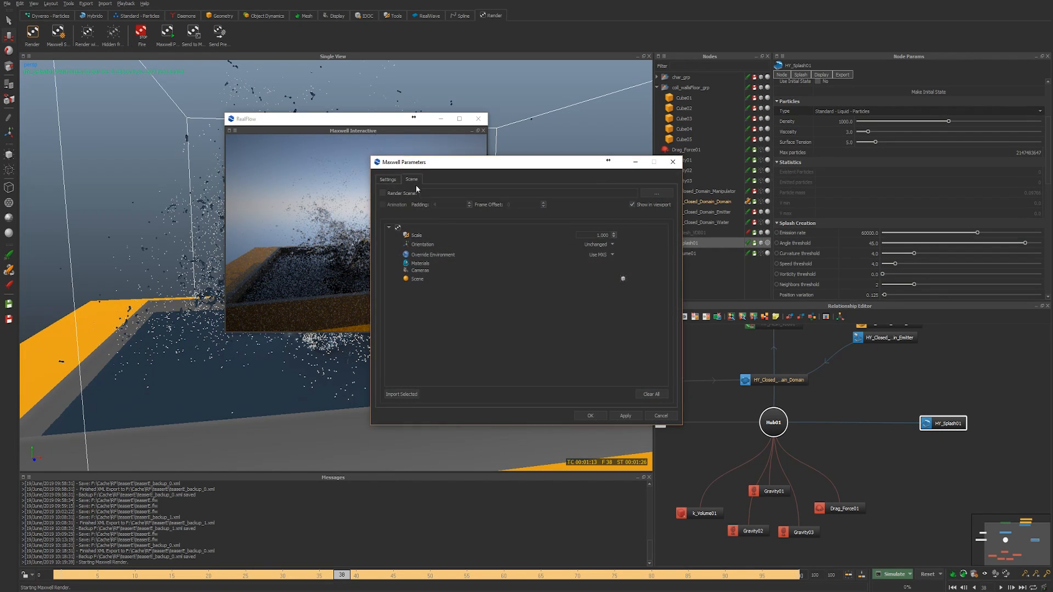
pyautogui.moveTo(455, 165); pyautogui.dragTo(591, 211)
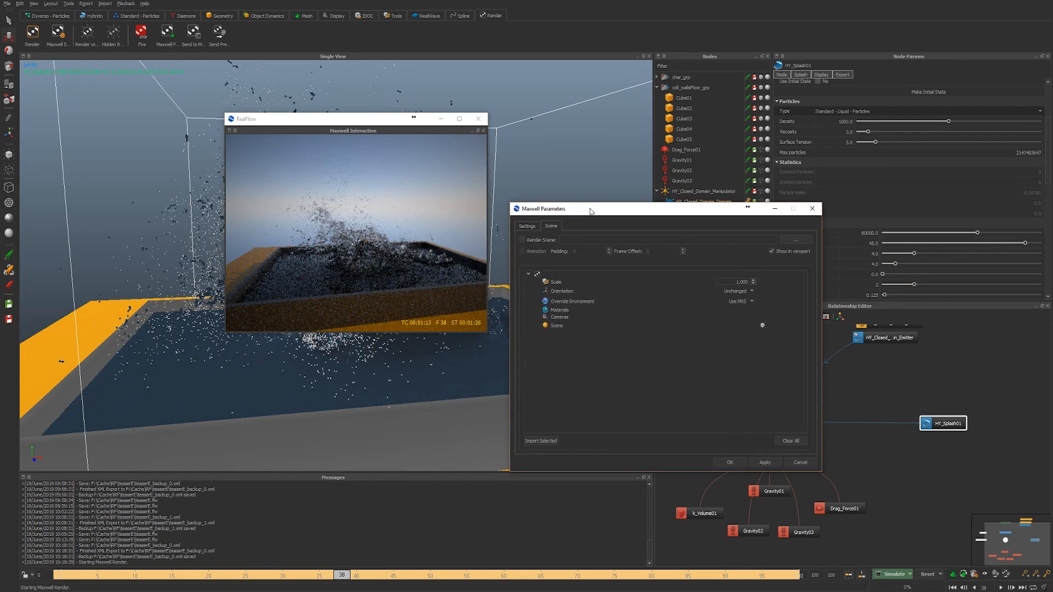
pyautogui.click(527, 226)
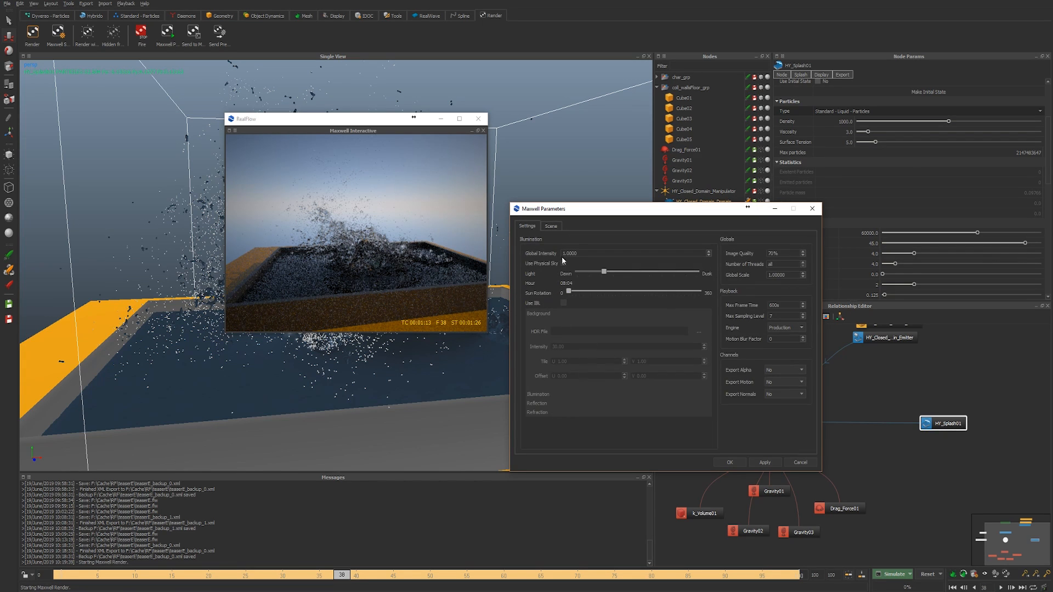
pyautogui.moveTo(616, 272); pyautogui.dragTo(637, 271)
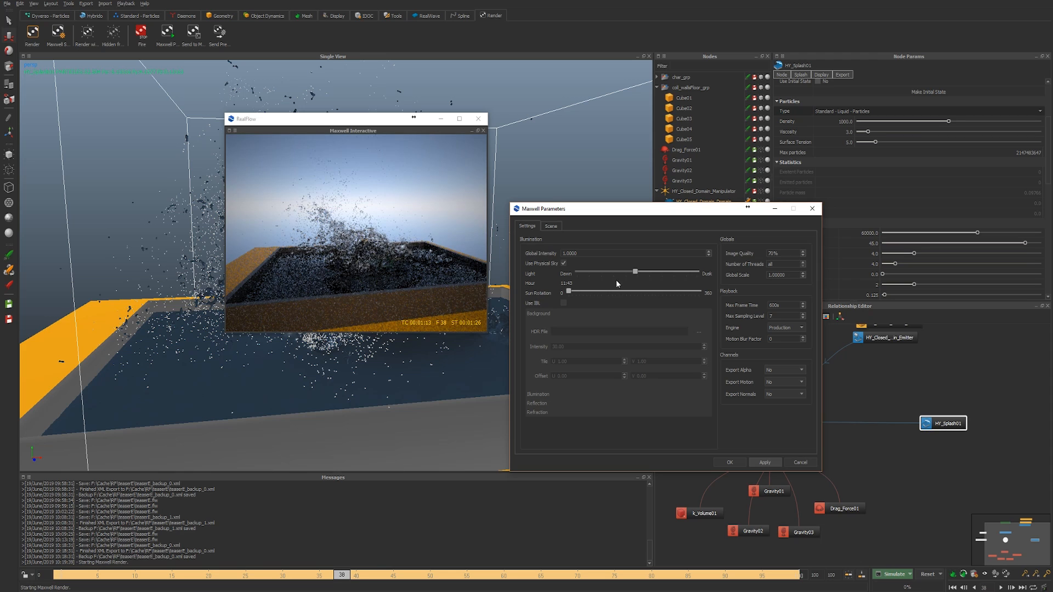
pyautogui.click(710, 251)
pyautogui.click(765, 462)
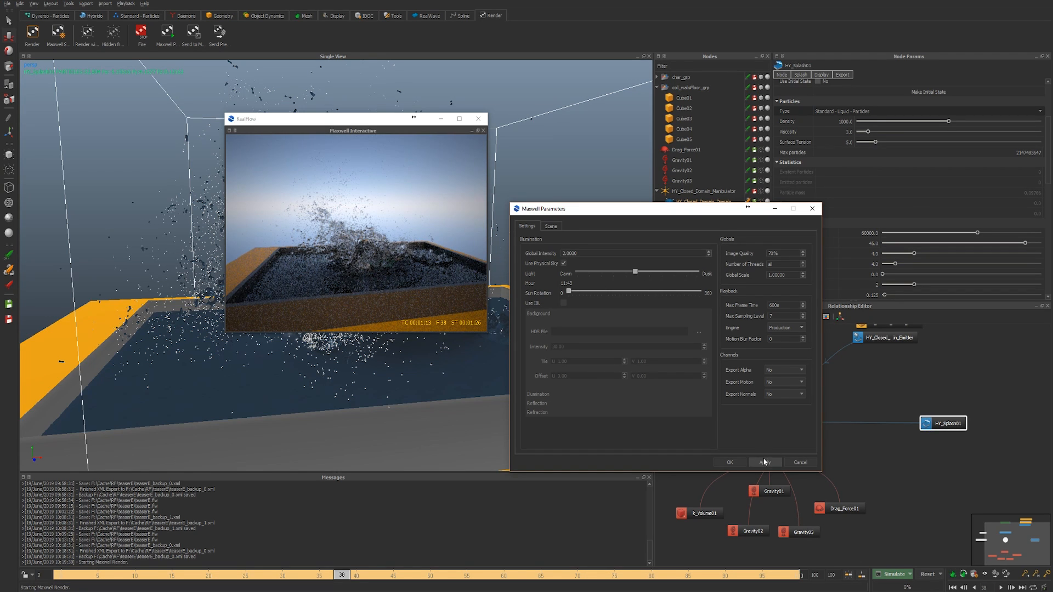
pyautogui.click(731, 462)
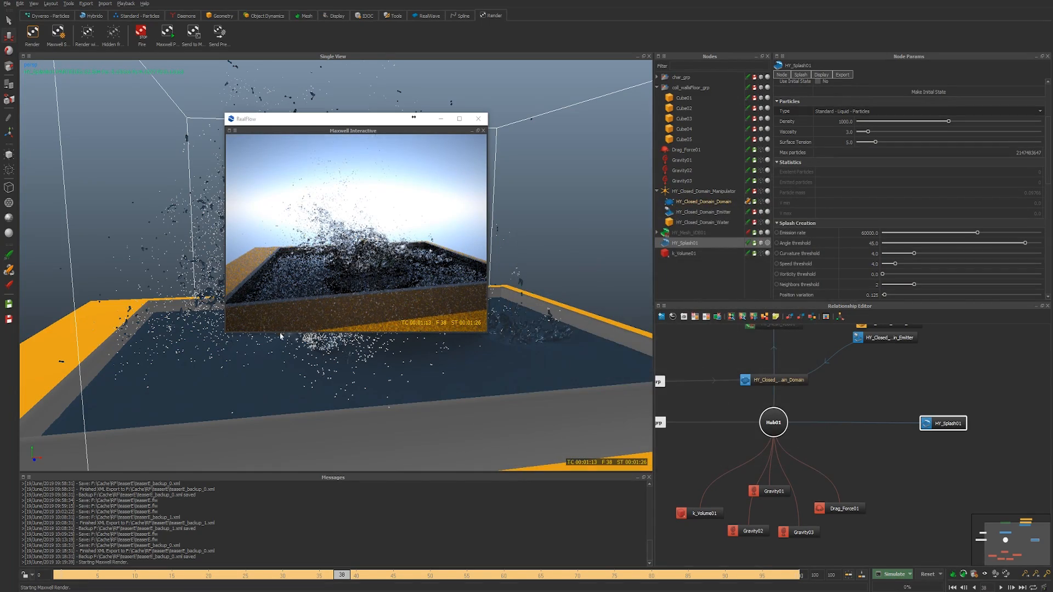
# Step: Examine a close-up of the splash particles in the Maxwell interactive render
pyautogui.keyDown('alt'); pyautogui.moveTo(280, 336); pyautogui.dragTo(316, 348, button='right'); pyautogui.keyUp('alt')
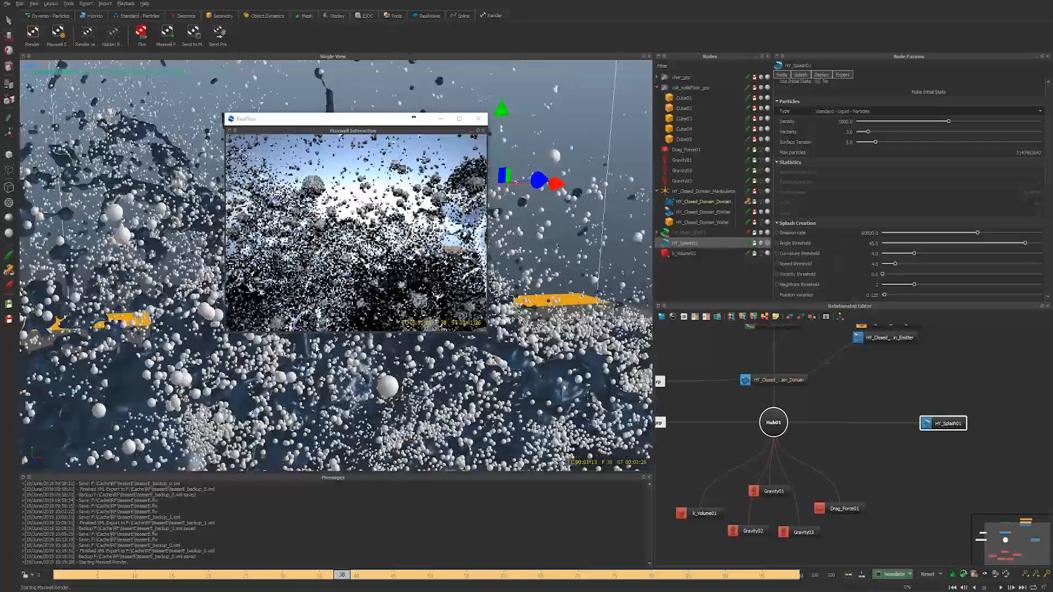
pyautogui.keyDown('alt'); pyautogui.moveTo(315, 348); pyautogui.dragTo(537, 400); pyautogui.keyUp('alt')
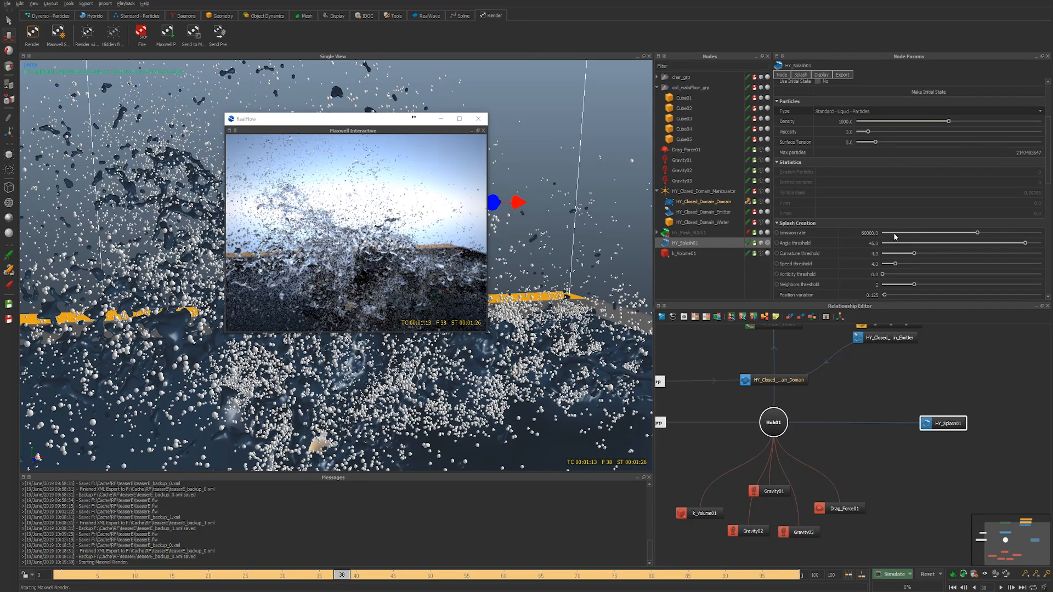
# Step: Assign the white_paint Maxwell material to the HY_Splash01 particles
pyautogui.scroll(-10, 895, 237)
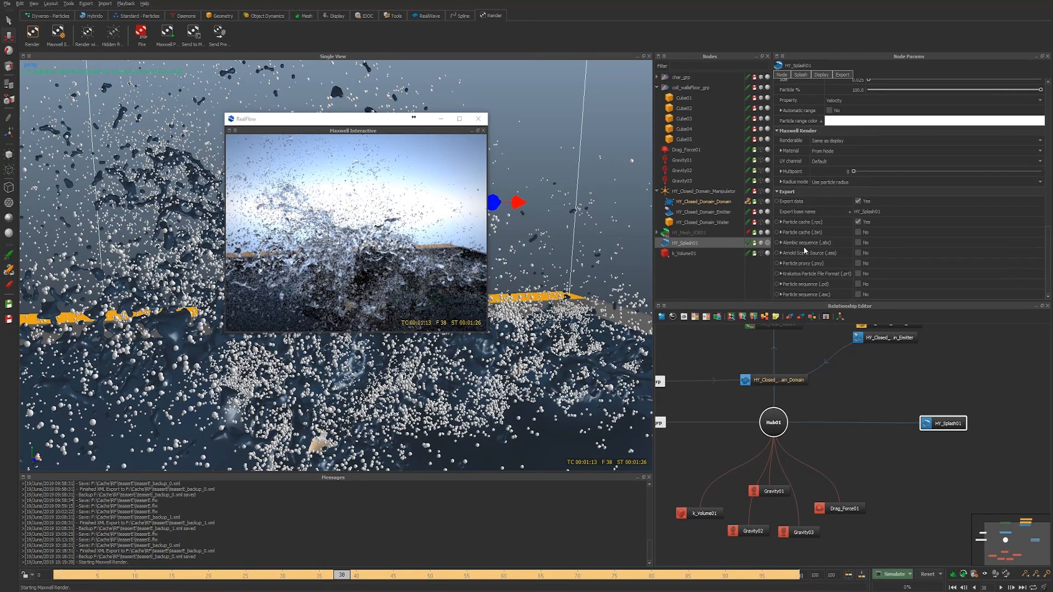
pyautogui.click(831, 152)
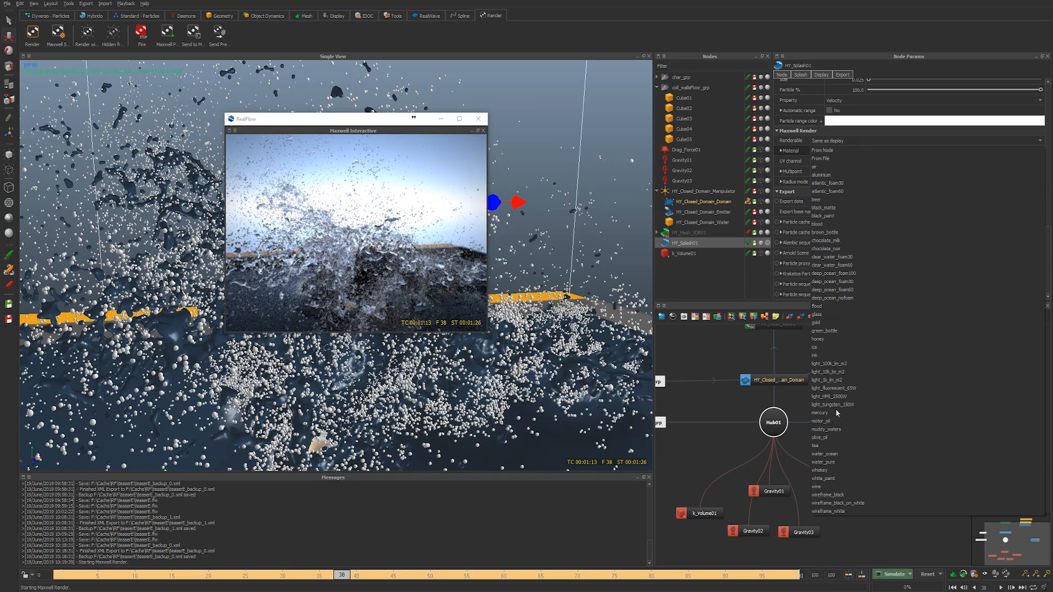
pyautogui.click(829, 479)
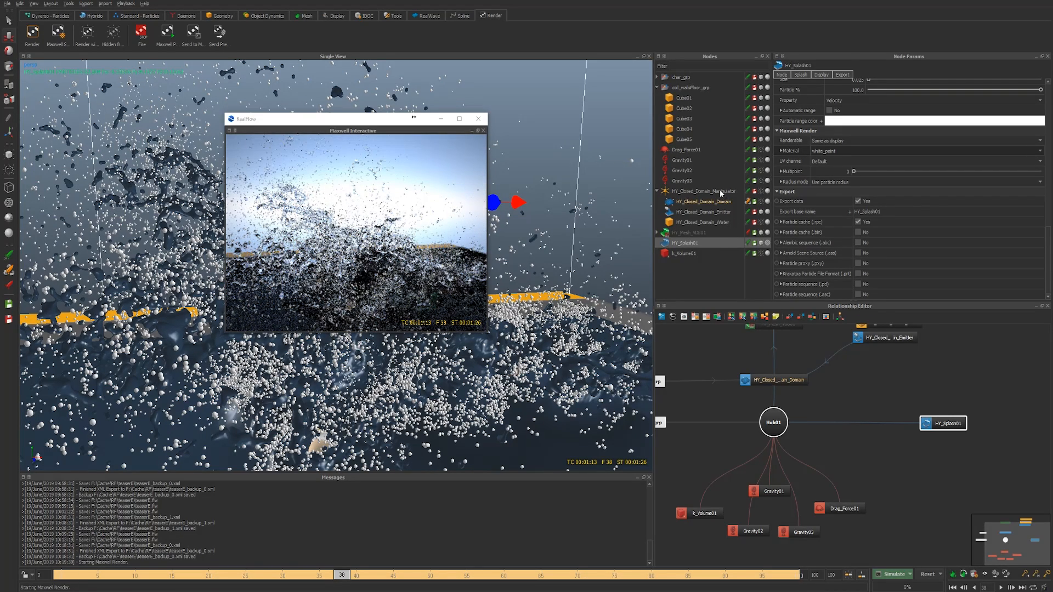
# Step: Assign the deep_ocean_nofoam Maxwell material to the HY_Mesh_VDB01 mesh
pyautogui.click(690, 233)
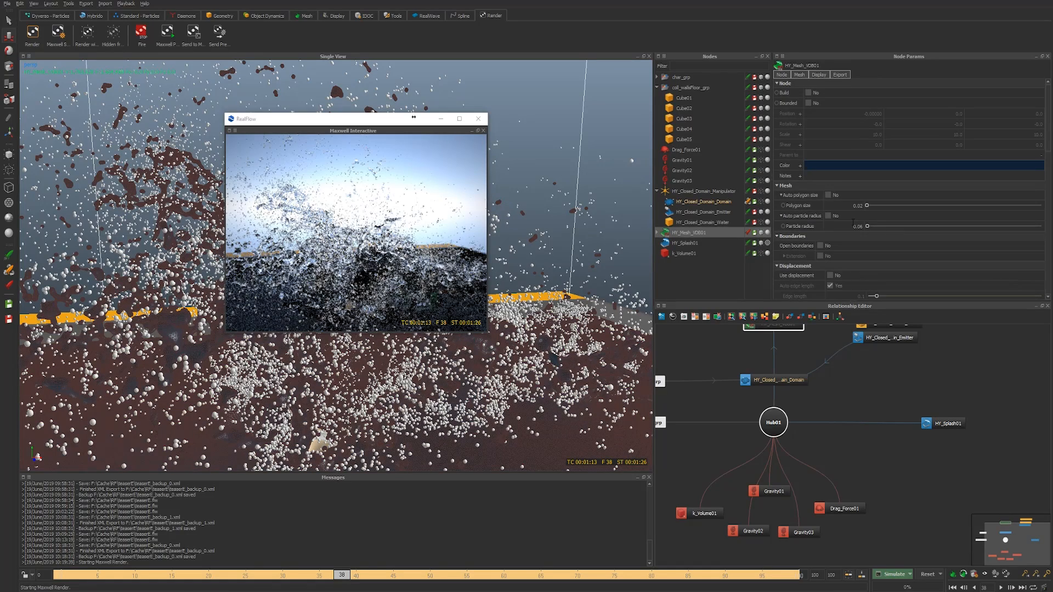
pyautogui.scroll(-10, 852, 223)
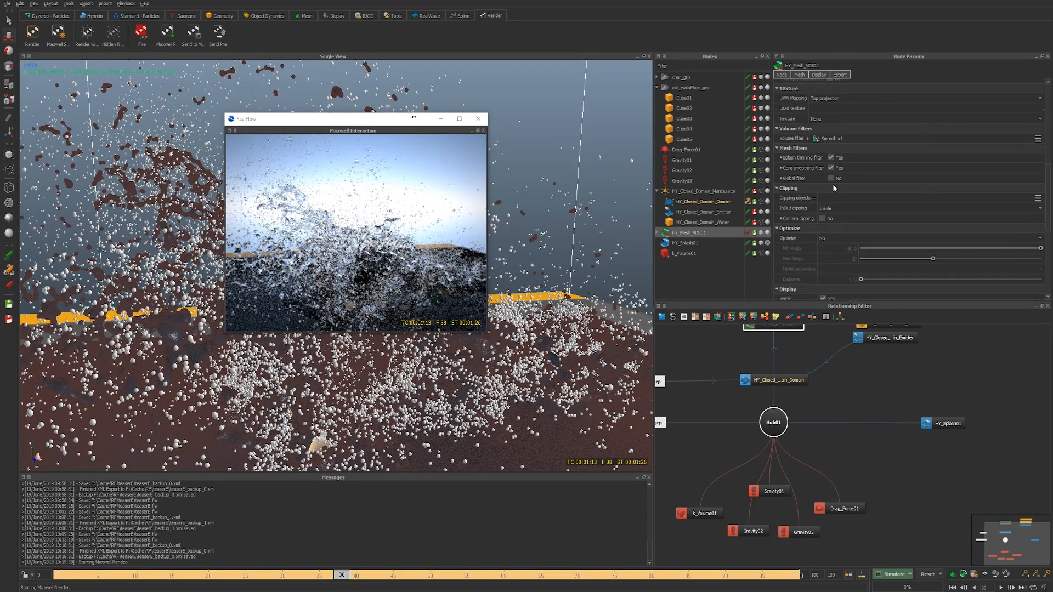
pyautogui.scroll(-3, 834, 188)
pyautogui.click(845, 243)
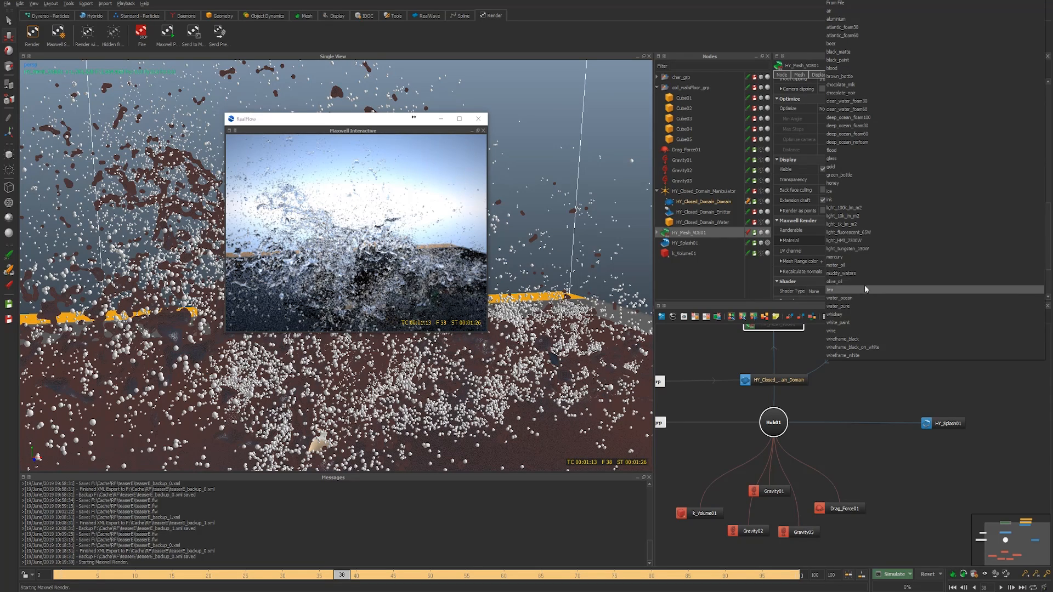
pyautogui.click(856, 144)
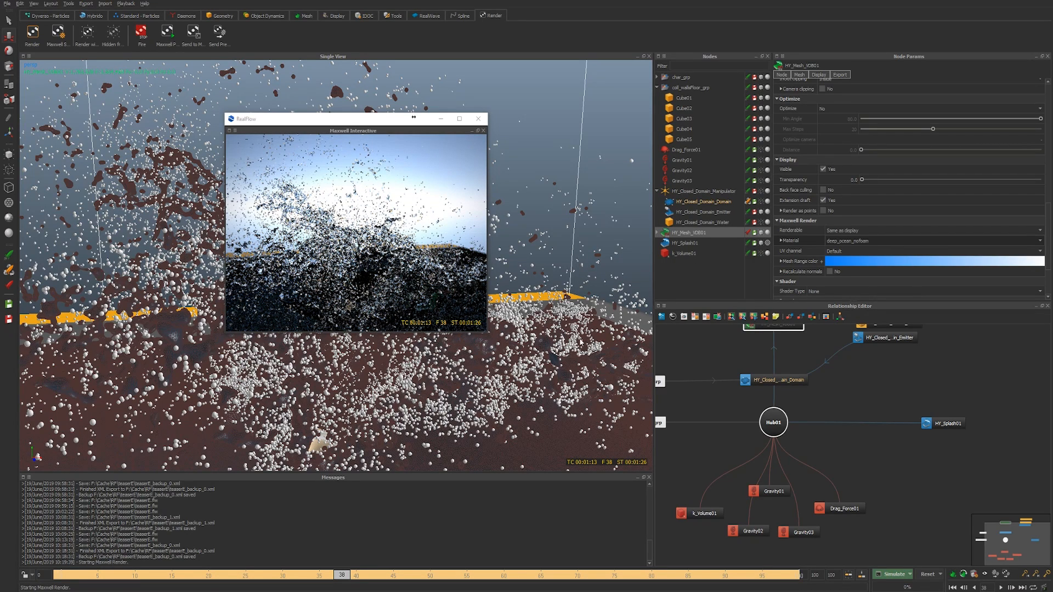
# Step: Examine the splash materials from farther back and another angle in a repositioned, enlarged Maxwell interactive render window
pyautogui.scroll(-2, 557, 351)
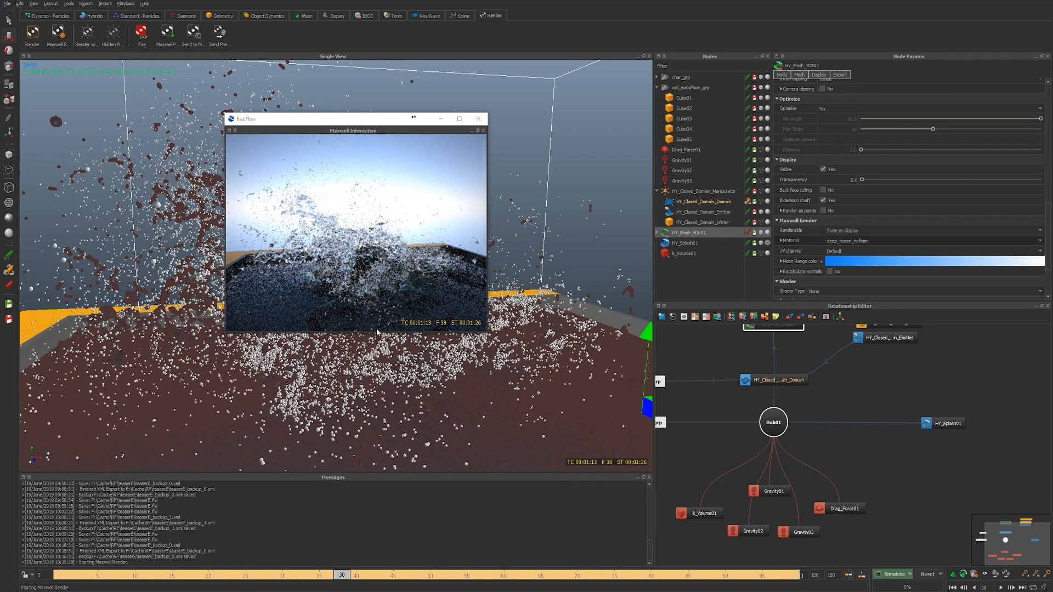
pyautogui.keyDown('alt'); pyautogui.moveTo(369, 392); pyautogui.dragTo(378, 407, button='middle'); pyautogui.keyUp('alt')
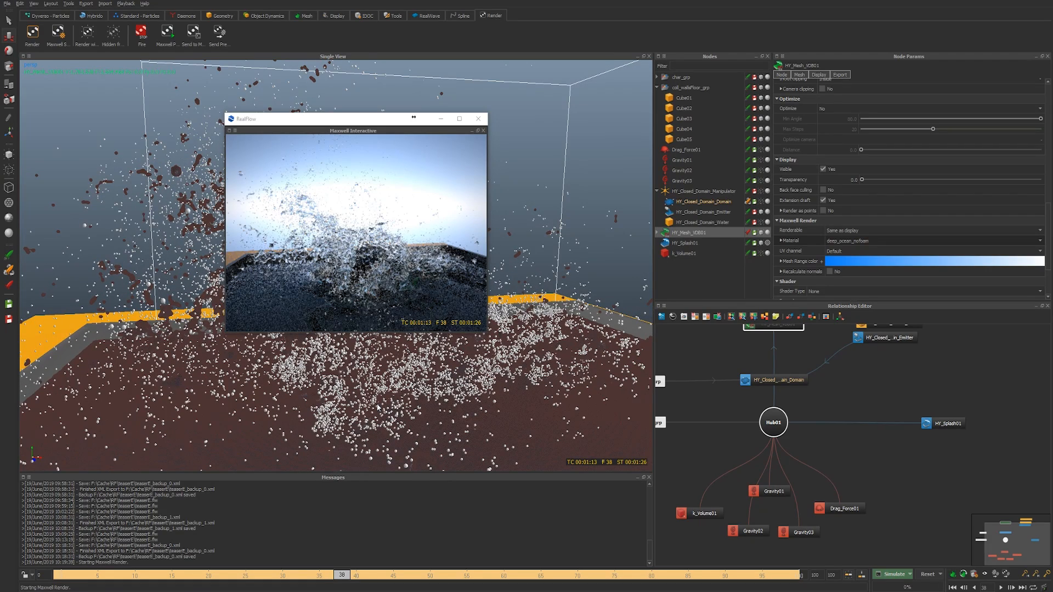
pyautogui.keyDown('alt'); pyautogui.moveTo(369, 407); pyautogui.dragTo(363, 404); pyautogui.keyUp('alt')
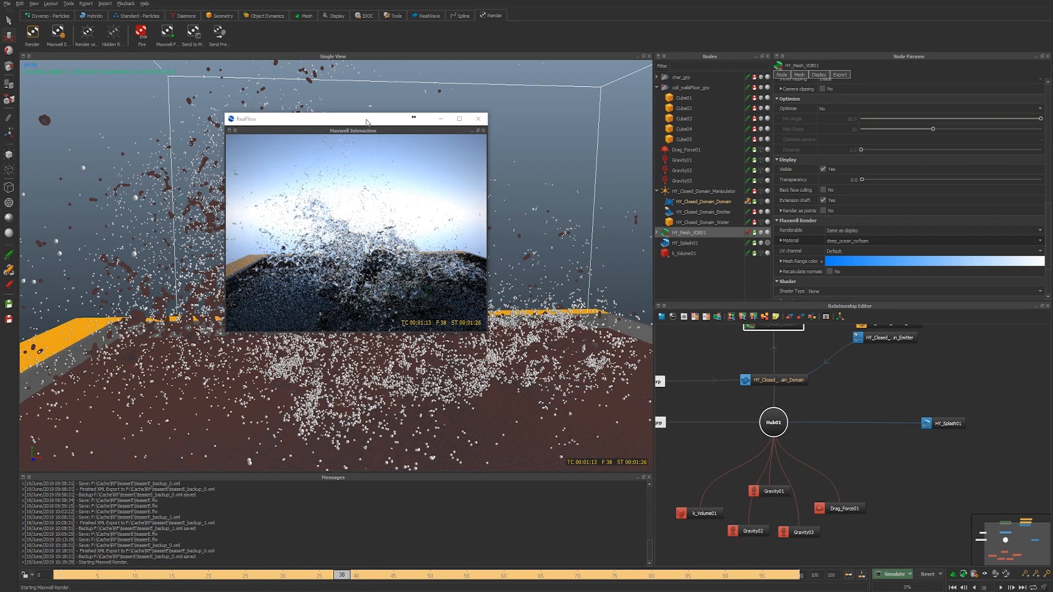
pyautogui.moveTo(365, 121); pyautogui.dragTo(393, 134)
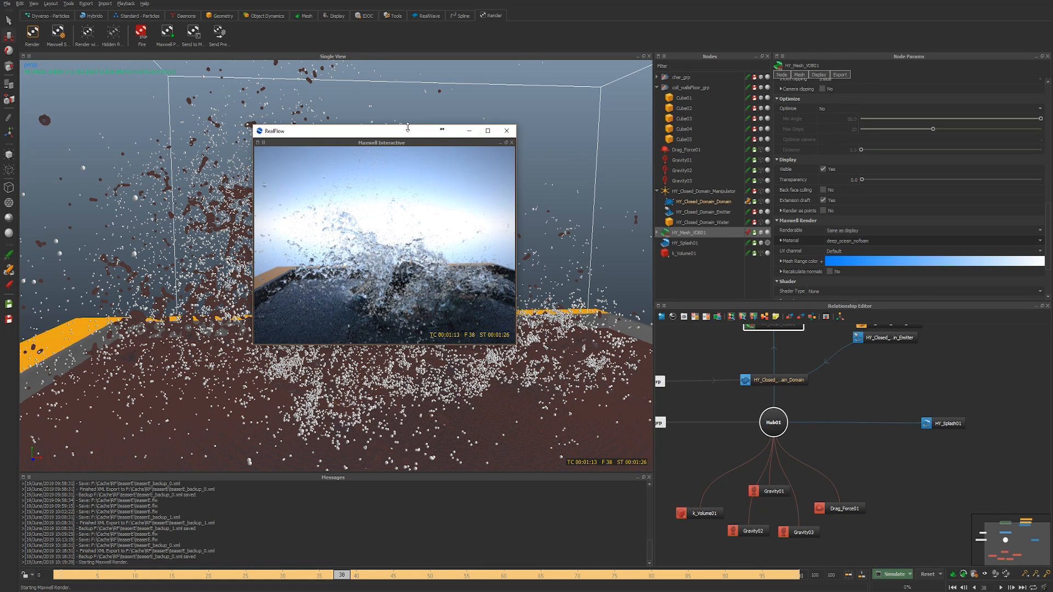
pyautogui.moveTo(408, 126); pyautogui.dragTo(404, 88)
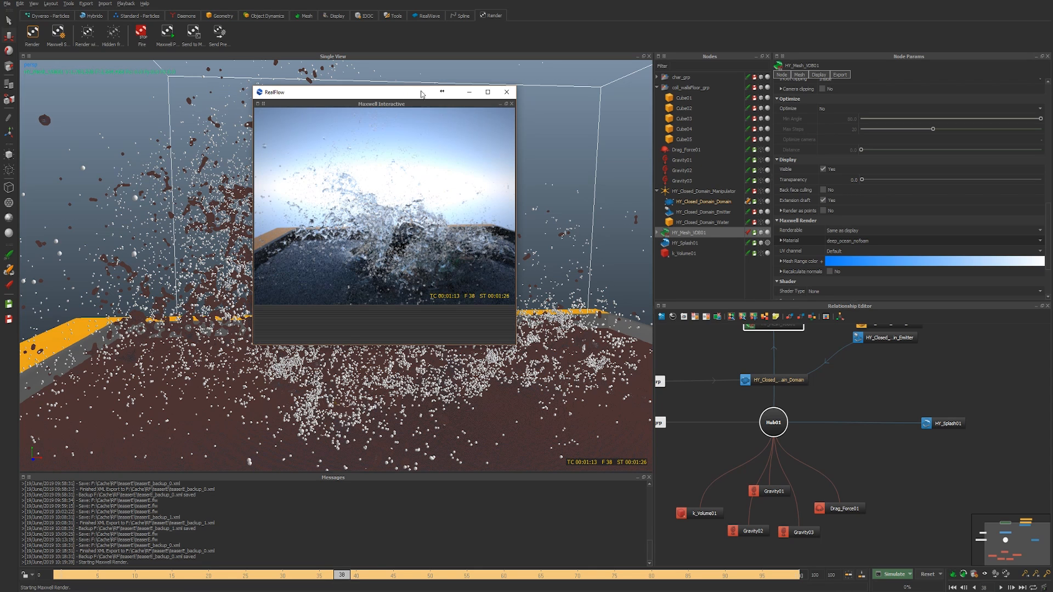
pyautogui.moveTo(518, 127); pyautogui.dragTo(582, 132)
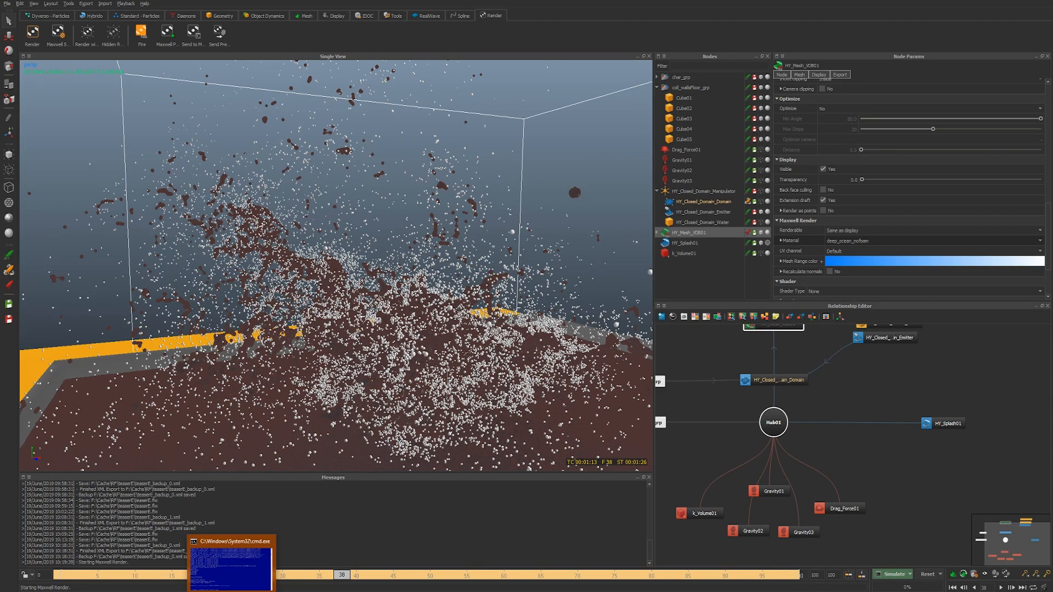
# Step: Check the command-line simulation's frame and timing information and close its console window
pyautogui.click(230, 565)
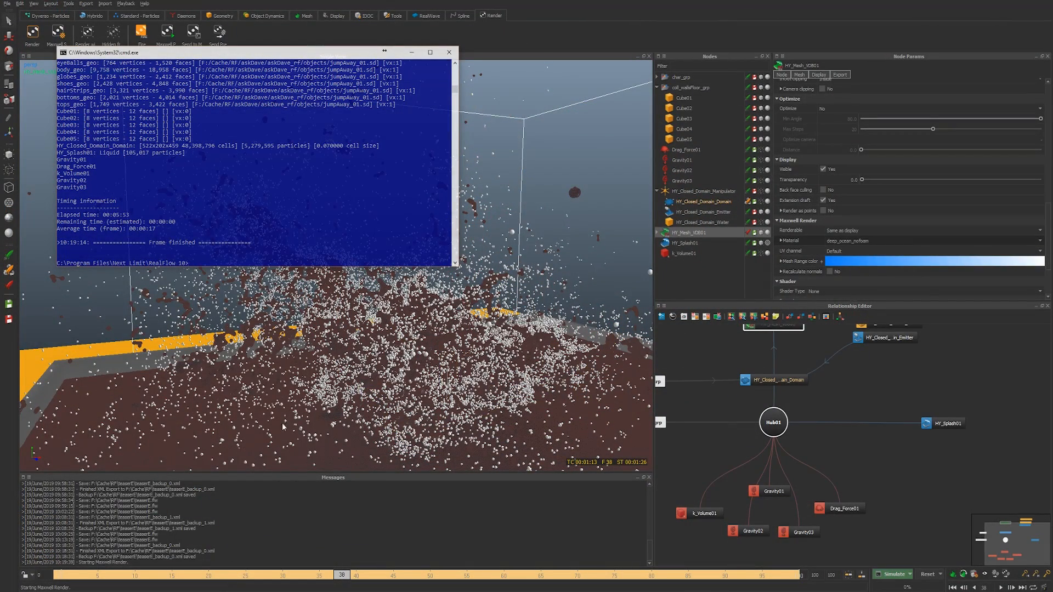
pyautogui.click(449, 53)
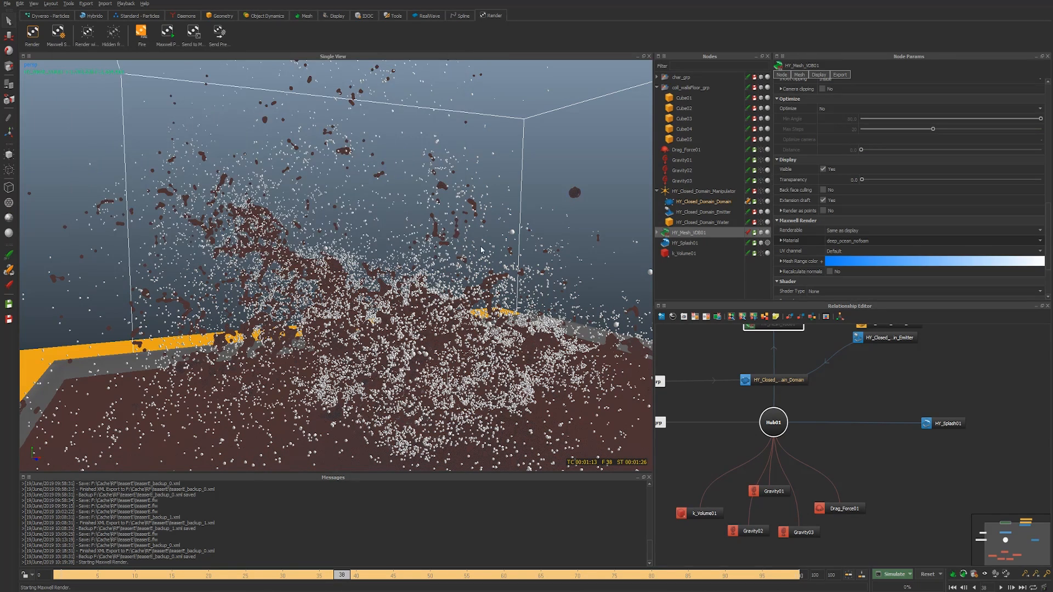